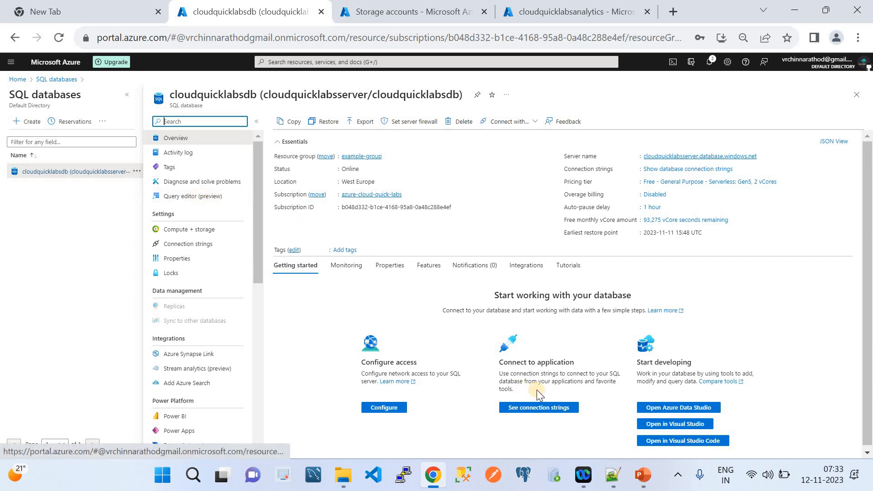
Glance at the ETL overview slide, then return to the cloudquicklabsdb database Overview page.
{"action": "left_click", "coordinate": [643, 474]}
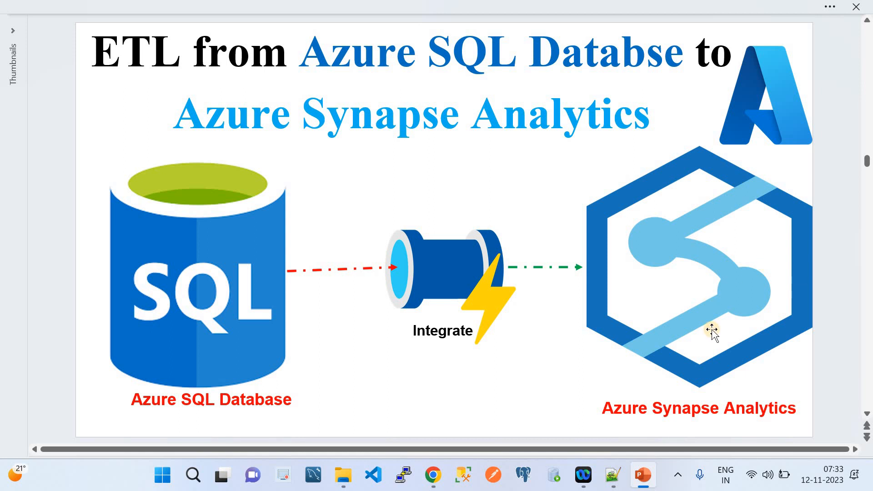
{"action": "left_click", "coordinate": [432, 475]}
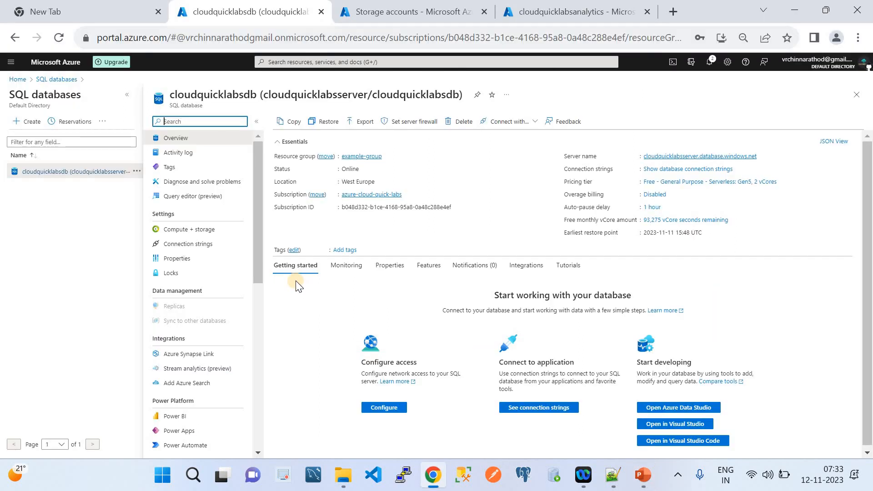
Sign in to the cloudquicklabsdb Query editor with the SQL login password.
{"action": "left_click", "coordinate": [208, 200]}
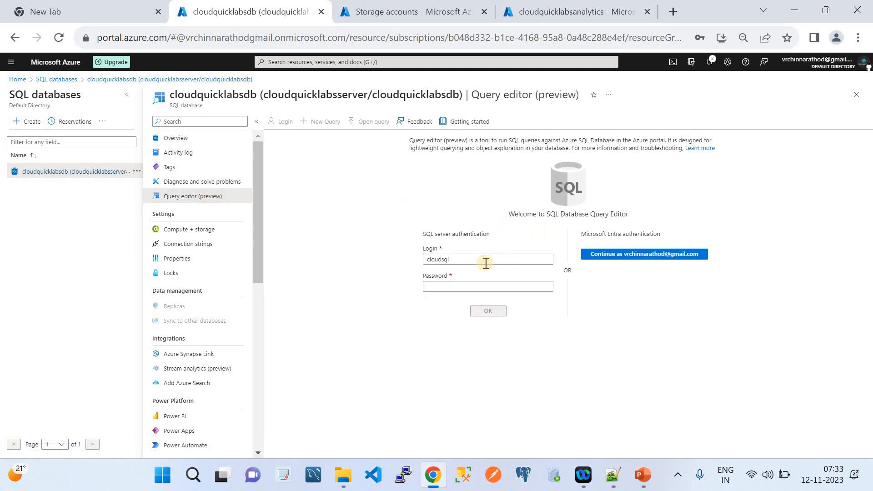
{"action": "left_click", "coordinate": [462, 284]}
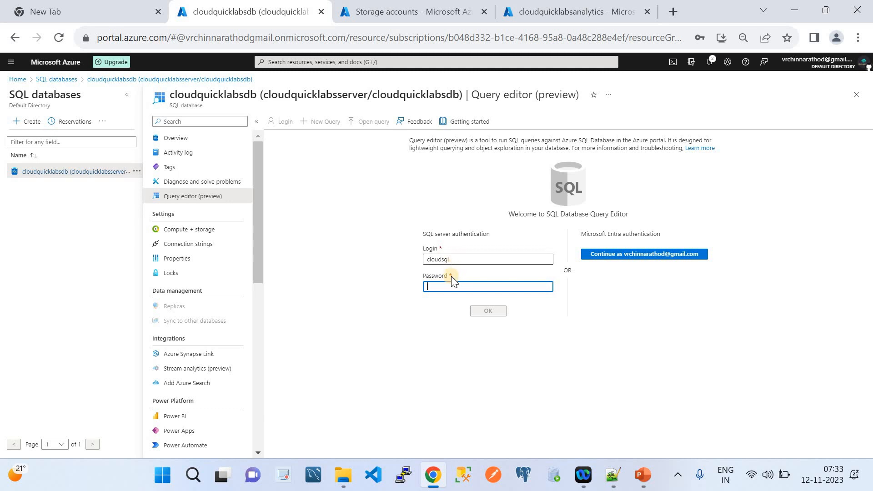
{"action": "type", "text": "•"}
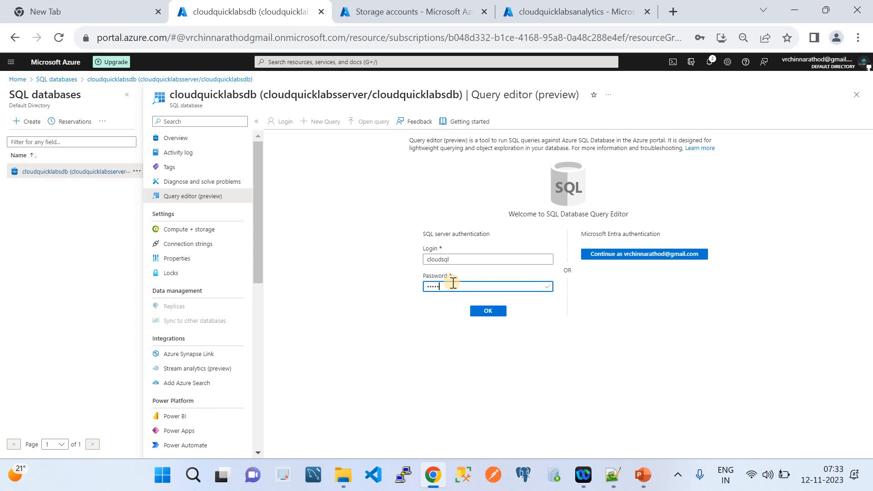
{"action": "key", "text": "ctrl+a"}
{"action": "key", "text": "BackSpace"}
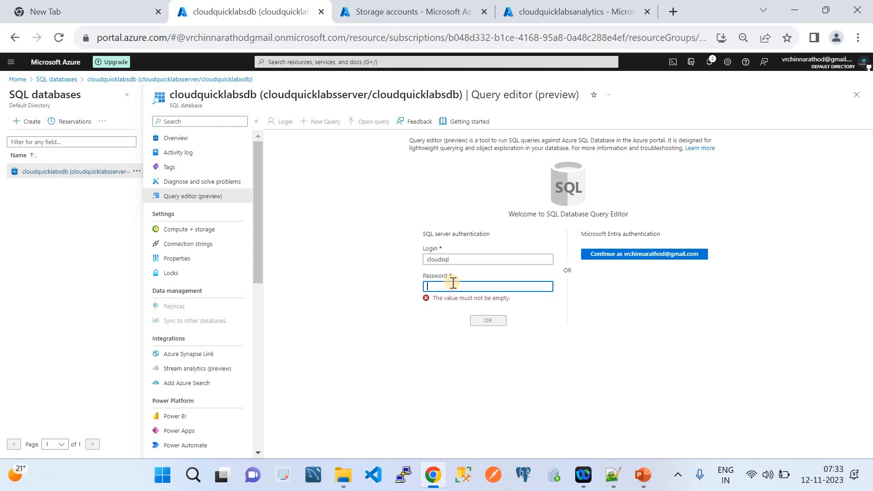
{"action": "type", "text": "••••"}
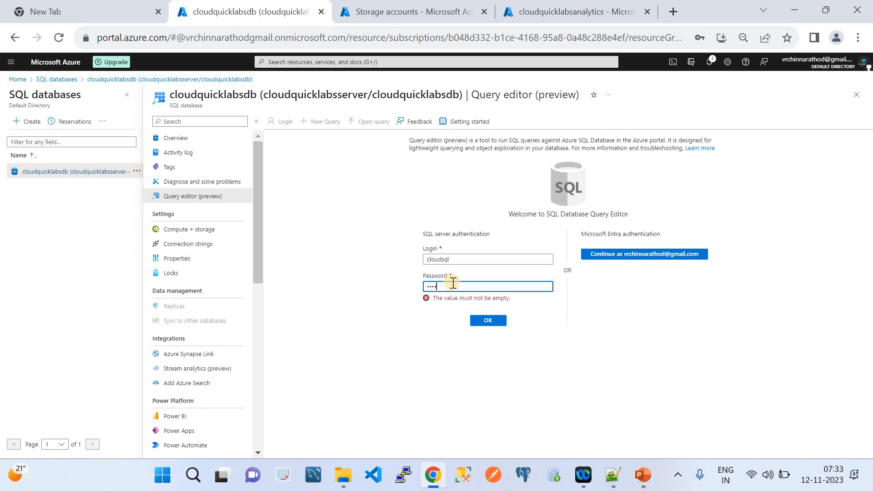
{"action": "type", "text": "•"}
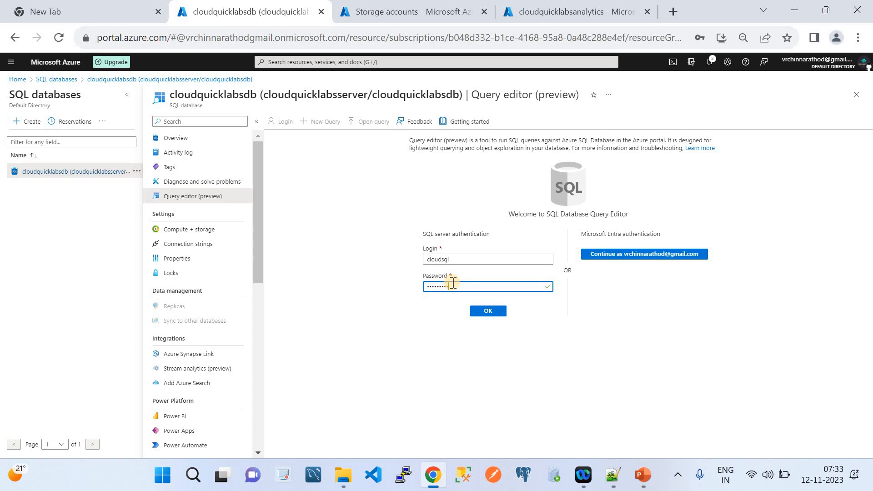
{"action": "left_click", "coordinate": [493, 311]}
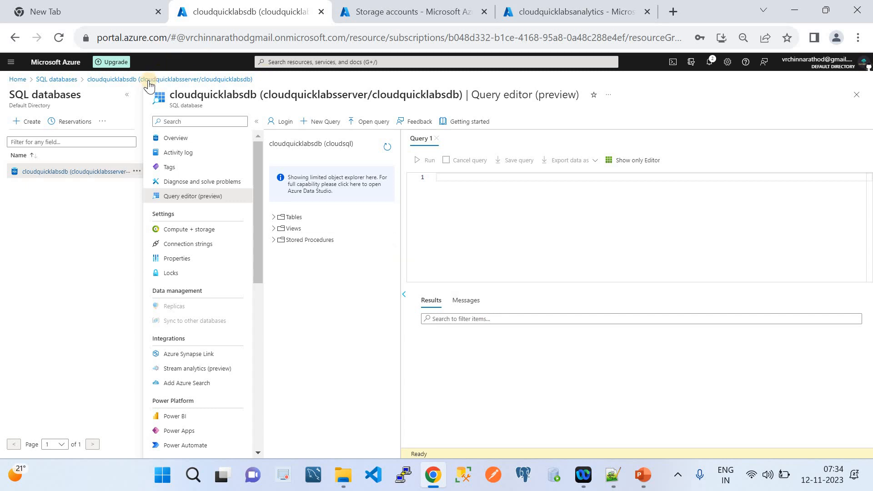
Collapse the SQL databases list and database menu, then bring up Table.sql in Notepad++.
{"action": "left_click", "coordinate": [127, 95]}
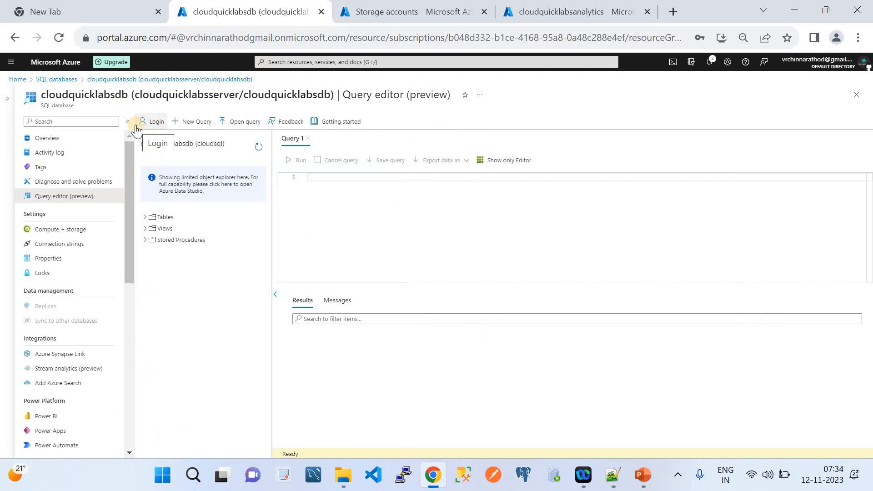
{"action": "left_click", "coordinate": [127, 122]}
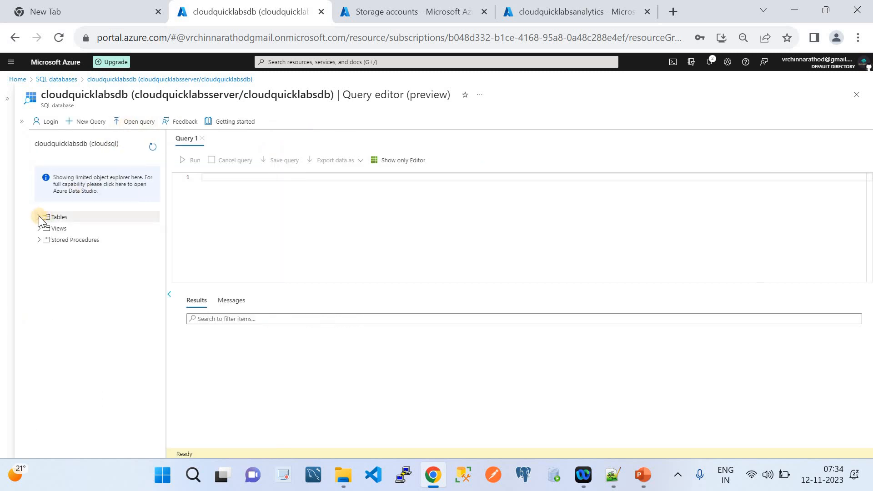
{"action": "left_click", "coordinate": [617, 485]}
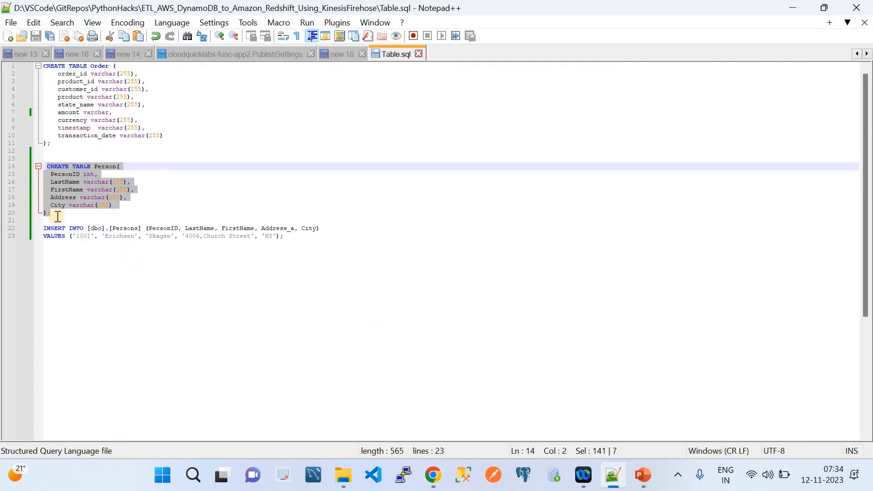
Copy the CREATE TABLE Person statement from Table.sql into the clipboard and focus the empty query editor.
{"action": "left_click_drag", "start_coordinate": [58, 216], "coordinate": [48, 167]}
{"action": "key", "text": "ctrl+c"}
{"action": "left_click", "coordinate": [433, 475]}
{"action": "left_click", "coordinate": [295, 219]}
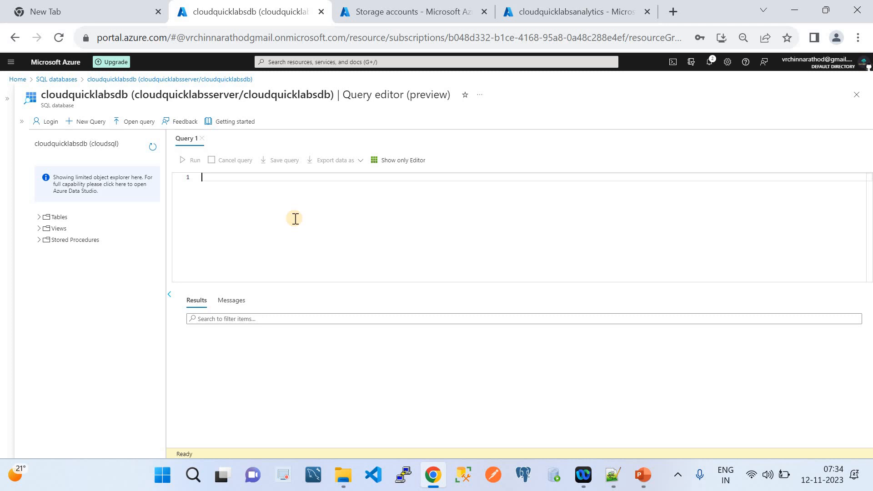
Paste and run the CREATE TABLE Person script, then expand Tables to see dbo.Person.
{"action": "key", "text": "ctrl+v"}
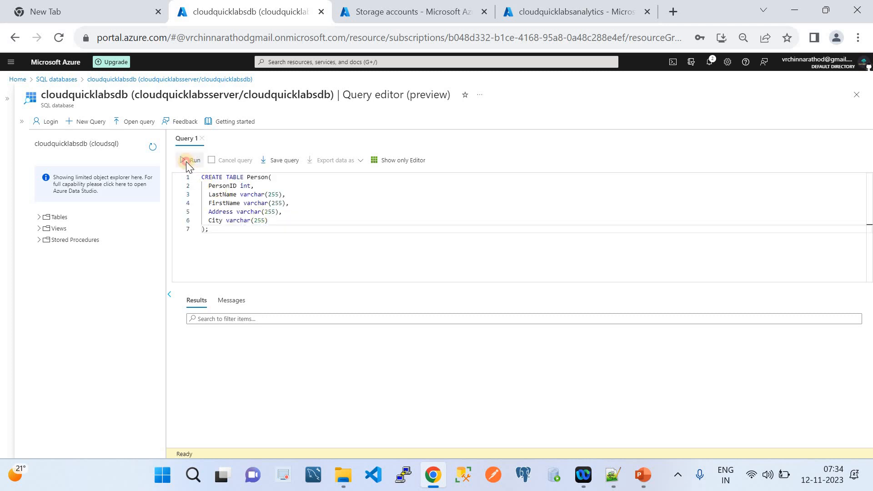
{"action": "left_click", "coordinate": [187, 163]}
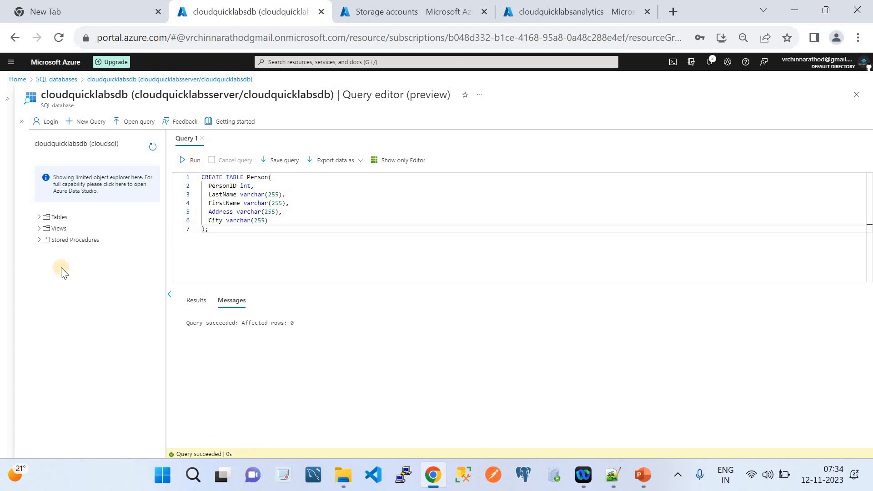
{"action": "left_click", "coordinate": [35, 217]}
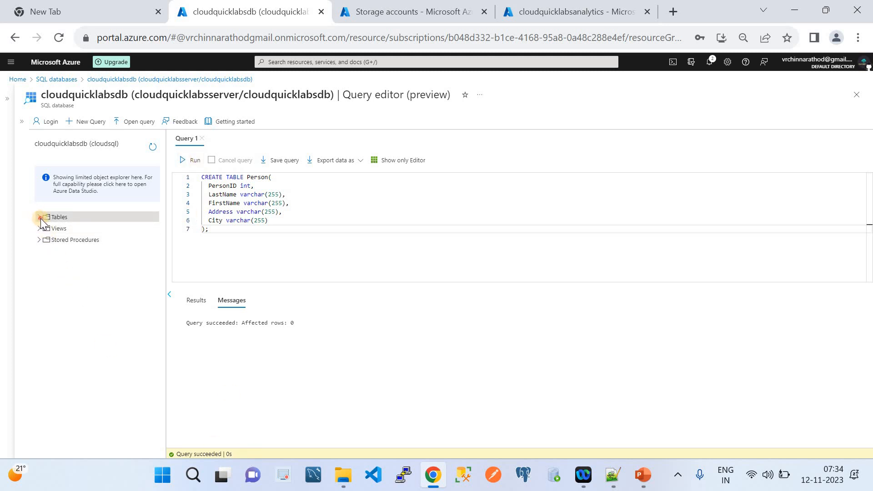
{"action": "left_click", "coordinate": [40, 219]}
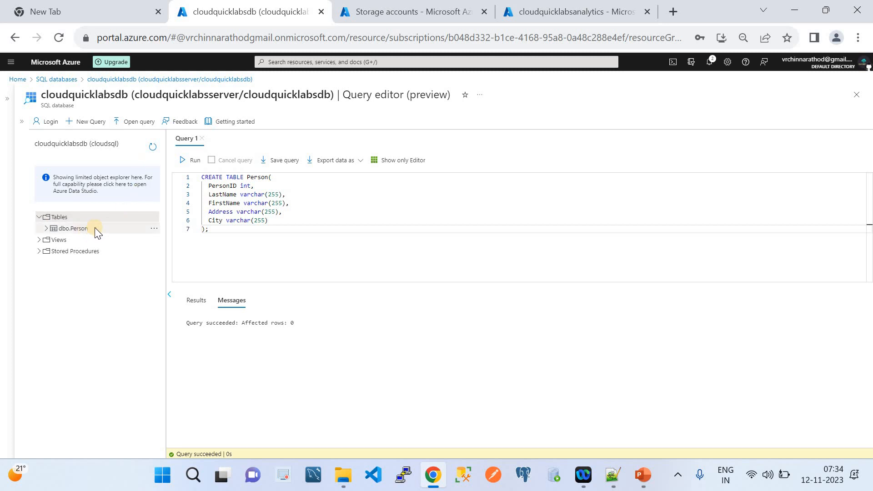
Rename the table to Person1 and run it, confirm dbo.Person1, then select Table.sql's INSERT statement.
{"action": "left_click", "coordinate": [268, 178]}
{"action": "type", "text": "1"}
{"action": "left_click", "coordinate": [189, 164]}
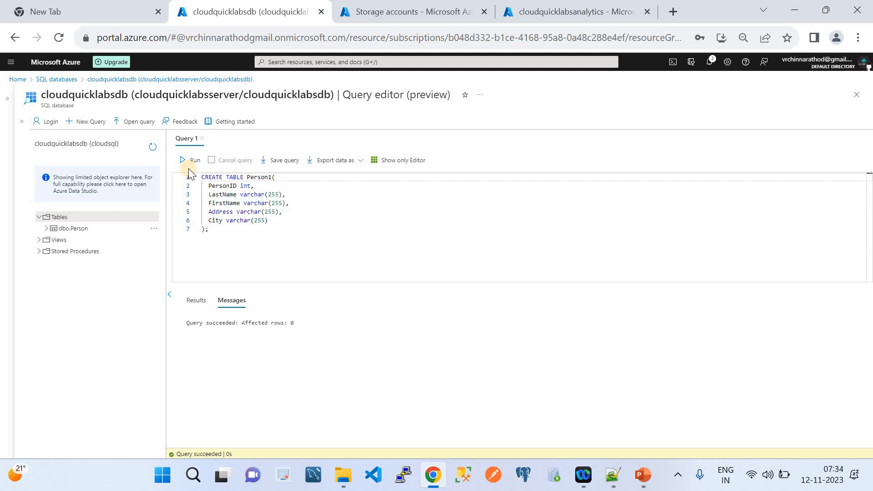
{"action": "left_click", "coordinate": [152, 146]}
{"action": "left_click", "coordinate": [39, 218]}
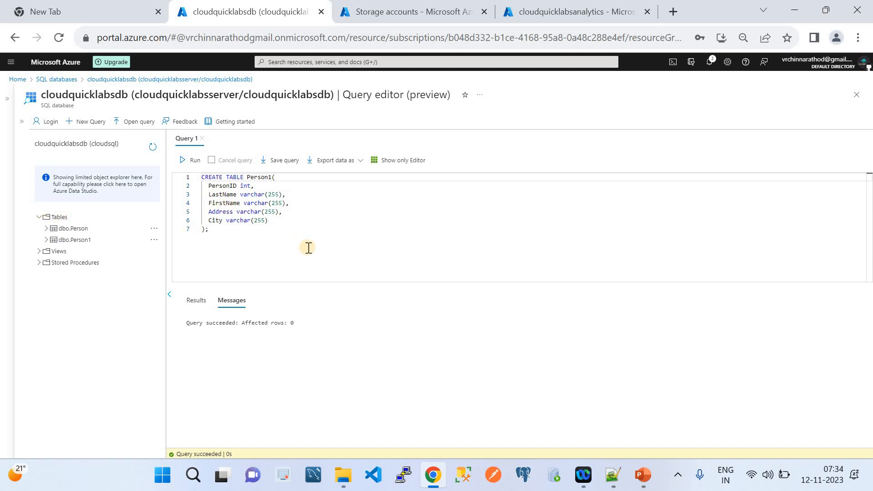
{"action": "left_click", "coordinate": [612, 474]}
{"action": "left_click_drag", "start_coordinate": [291, 236], "coordinate": [44, 229]}
{"action": "key", "text": "ctrl+c"}
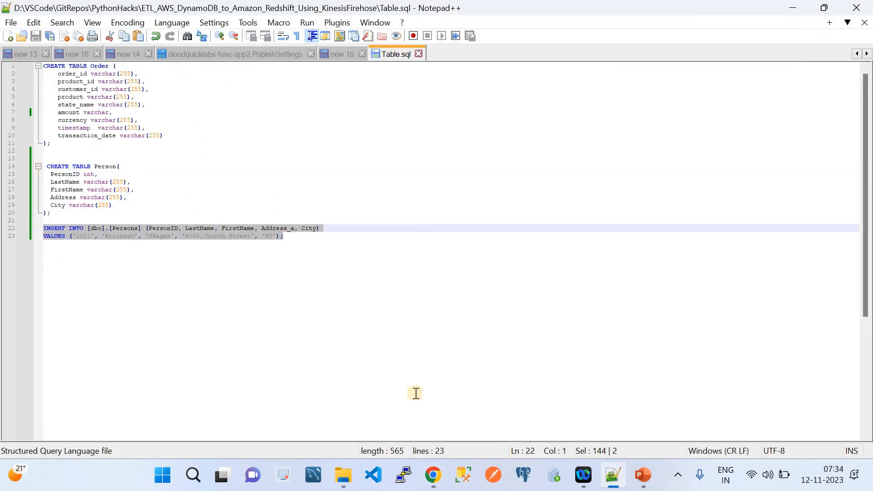
Replace the CREATE TABLE Person1 query with the INSERT statement and remove the stray '_a' after Address.
{"action": "left_click", "coordinate": [433, 475]}
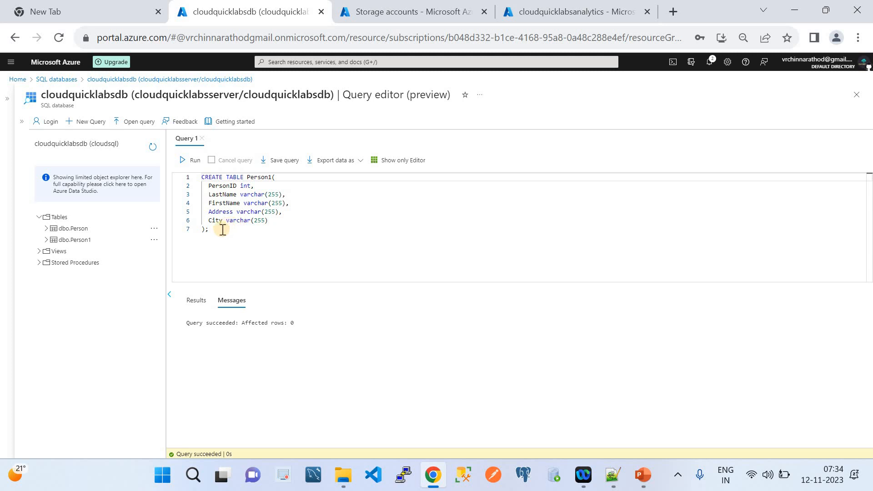
{"action": "left_click_drag", "start_coordinate": [209, 229], "coordinate": [201, 177]}
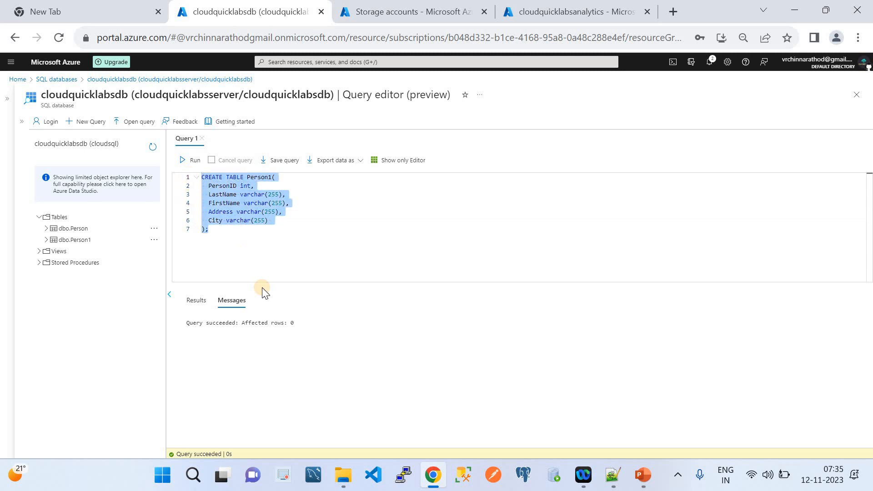
{"action": "key", "text": "ctrl+v"}
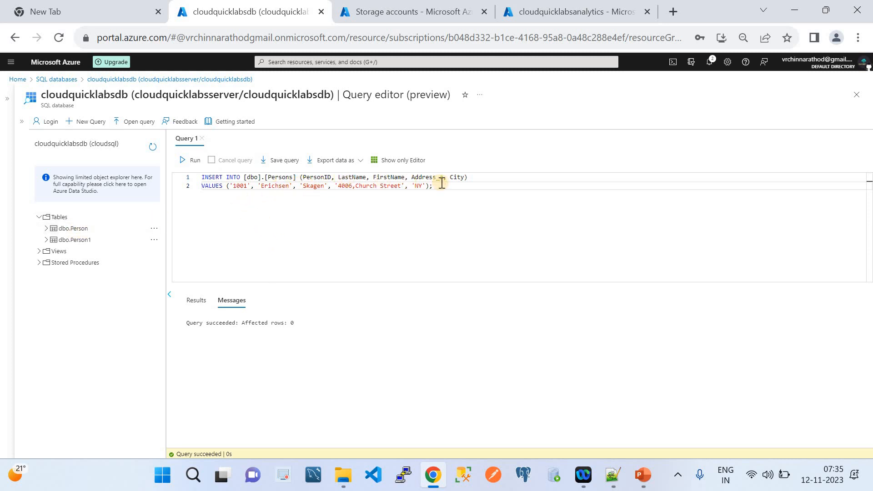
{"action": "left_click", "coordinate": [46, 228]}
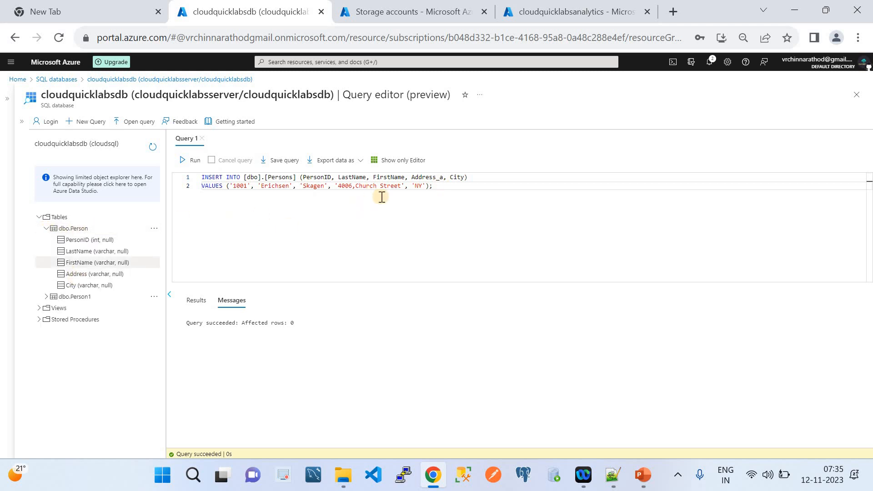
{"action": "left_click", "coordinate": [442, 178]}
{"action": "key", "text": "BackSpace"}
{"action": "key", "text": "BackSpace"}
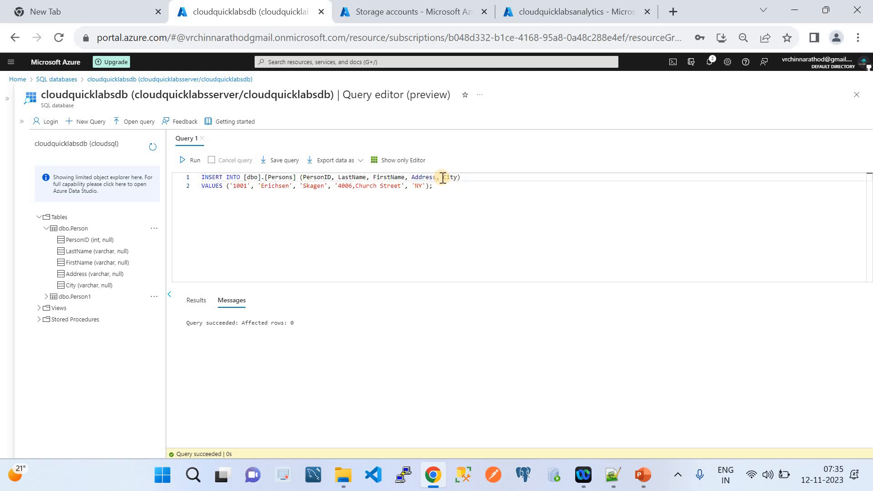
Run the INSERT INTO Persons, then put quotes around Address and run it again.
{"action": "left_click_drag", "start_coordinate": [446, 185], "coordinate": [197, 172]}
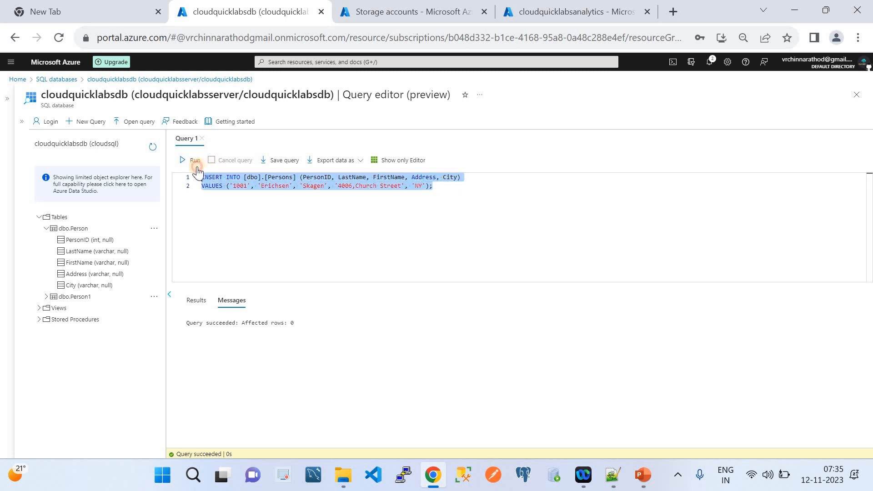
{"action": "left_click", "coordinate": [195, 166]}
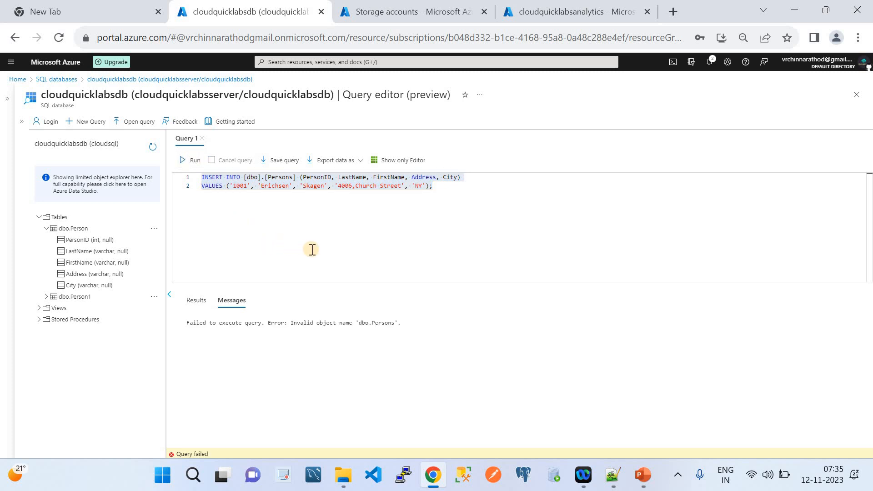
{"action": "left_click", "coordinate": [293, 177]}
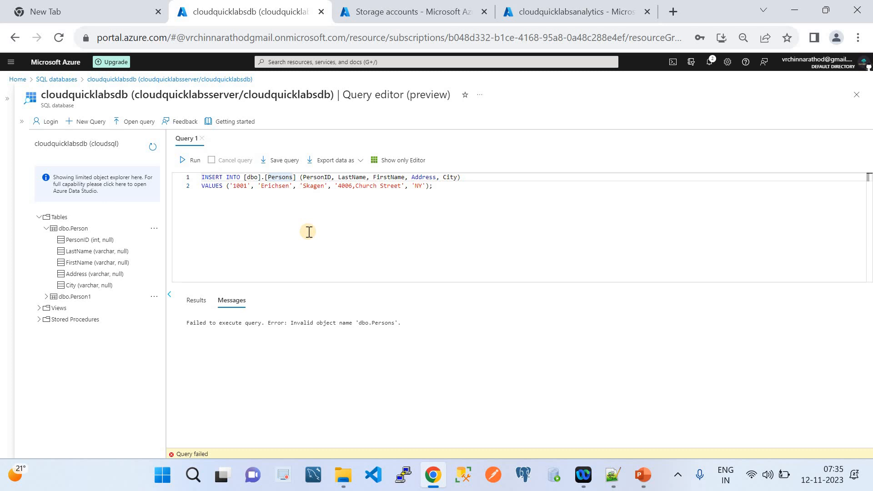
{"action": "left_click", "coordinate": [413, 178]}
{"action": "type", "text": "\""}
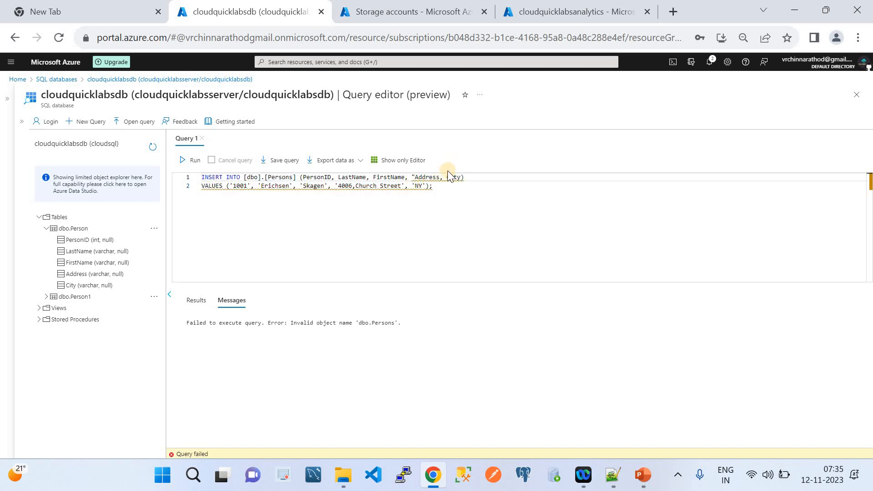
{"action": "left_click", "coordinate": [440, 178]}
{"action": "type", "text": "\""}
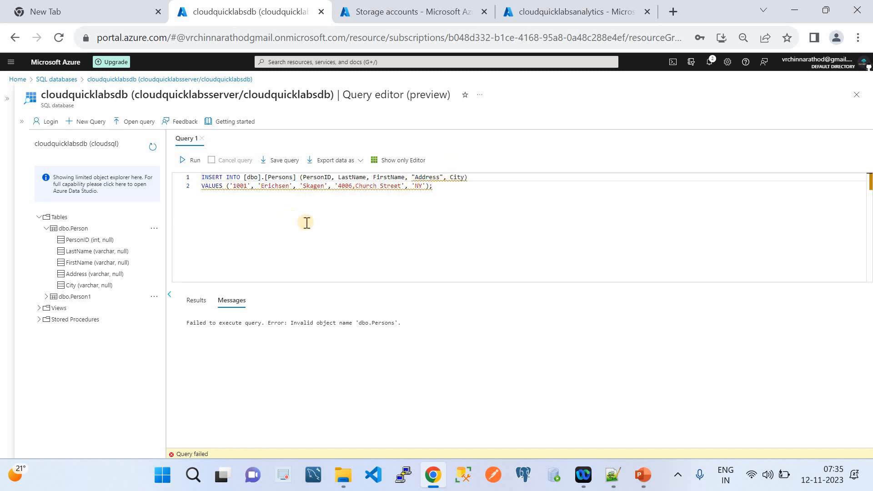
{"action": "left_click", "coordinate": [191, 172]}
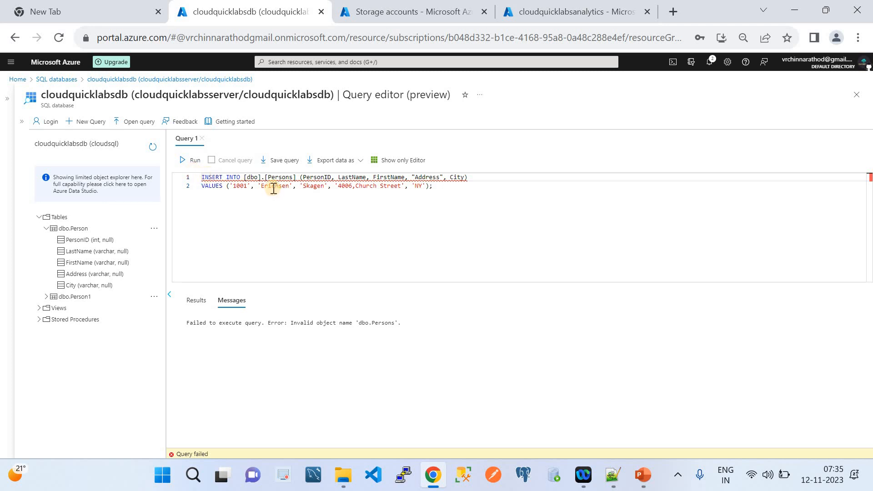
Change the target table from [Persons] to [Person] and remove the opening quote before Address.
{"action": "mouse_move", "coordinate": [267, 181]}
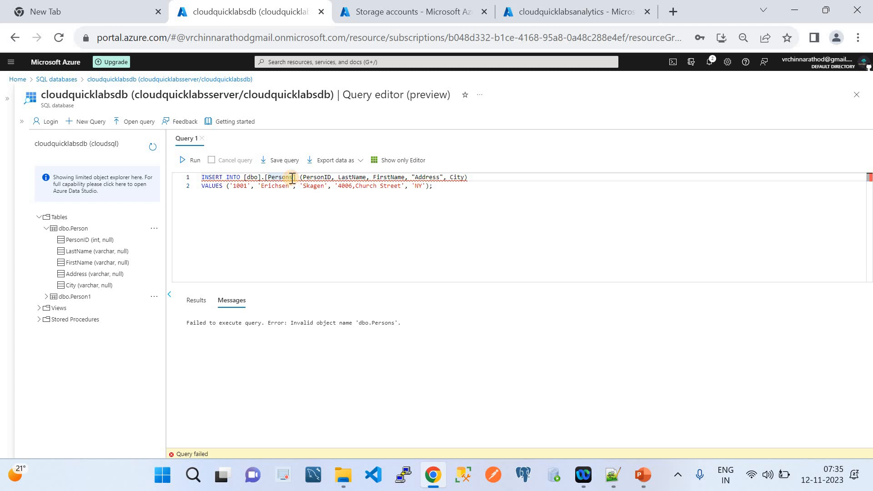
{"action": "key", "text": "BackSpace"}
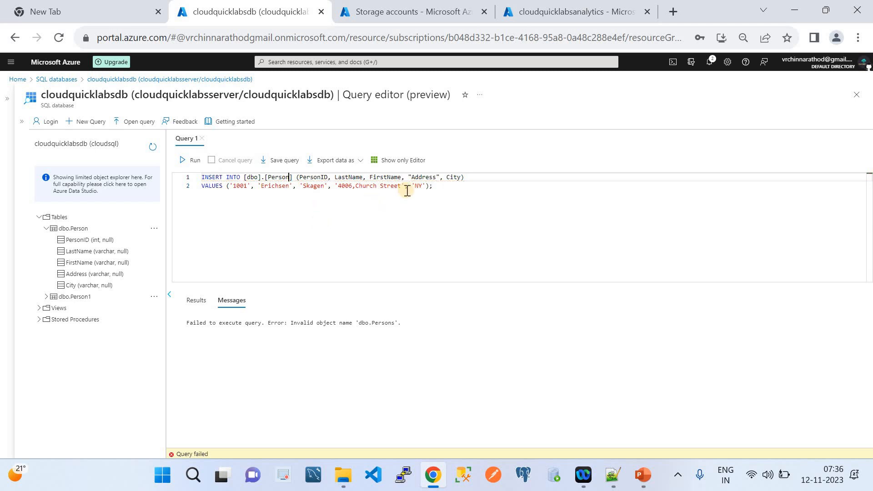
{"action": "left_click", "coordinate": [412, 178]}
{"action": "key", "text": "BackSpace"}
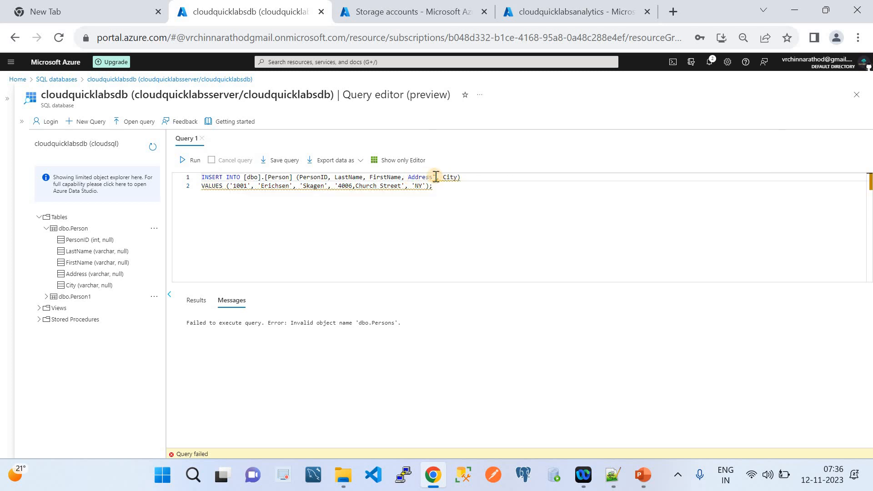
Remove the closing quote after Address and insert the PersonID 1001 row into dbo.Person.
{"action": "left_click", "coordinate": [436, 177]}
{"action": "key", "text": "BackSpace"}
{"action": "left_click_drag", "start_coordinate": [440, 185], "coordinate": [156, 185]}
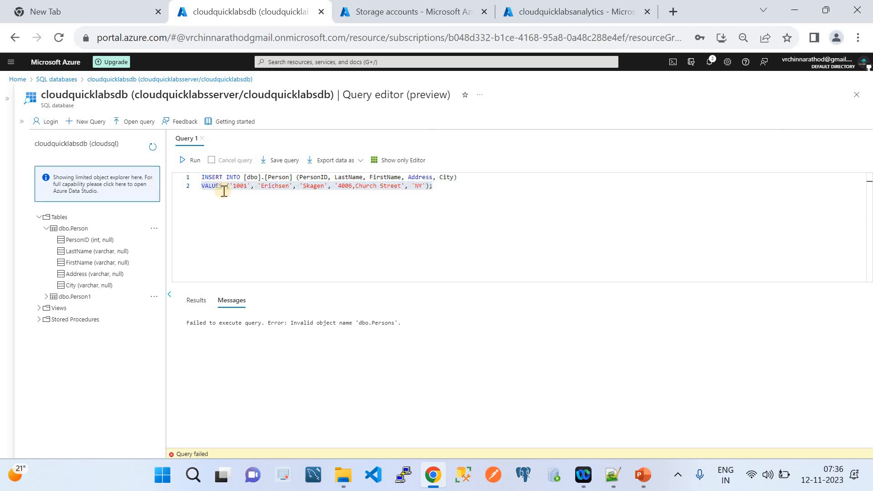
{"action": "left_click_drag", "start_coordinate": [438, 188], "coordinate": [196, 182]}
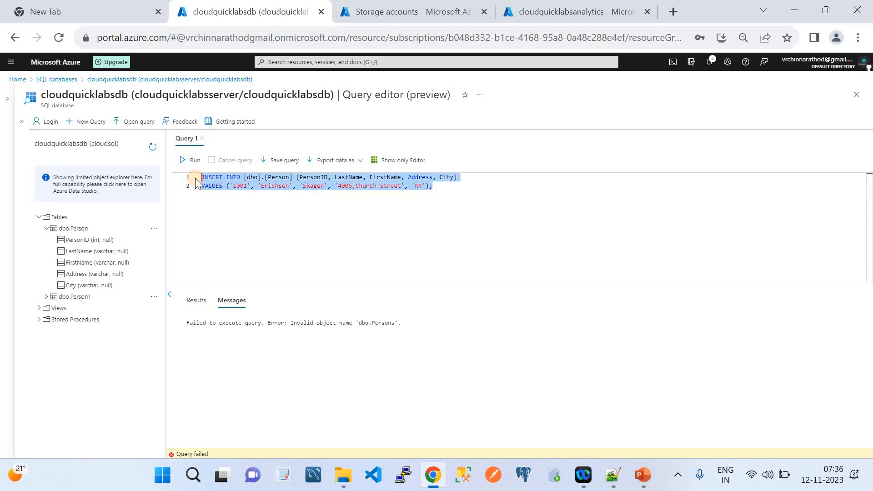
{"action": "left_click", "coordinate": [190, 164]}
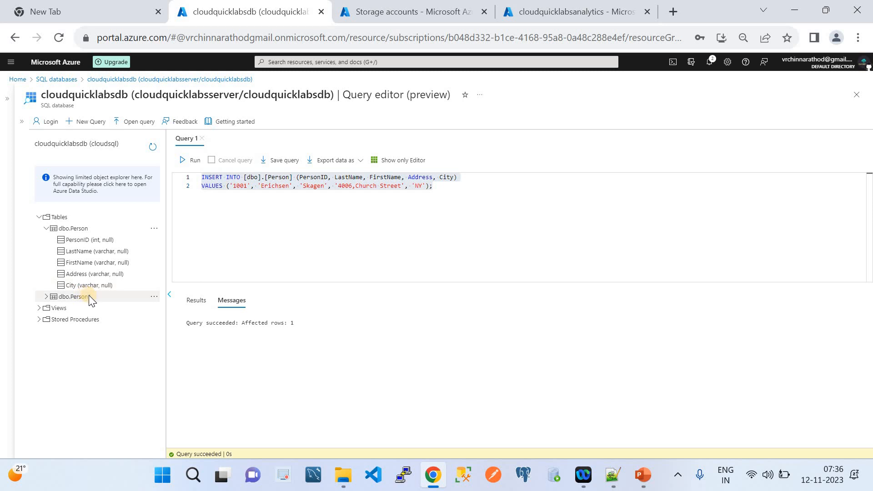
Insert rows with PersonID 1003 and 1004 into dbo.Person.
{"action": "left_click", "coordinate": [247, 190]}
{"action": "key", "text": "BackSpace"}
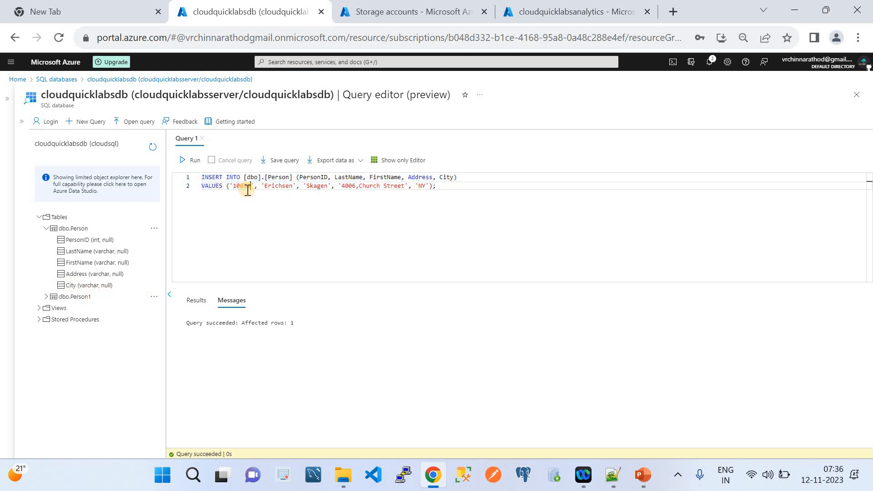
{"action": "type", "text": "2"}
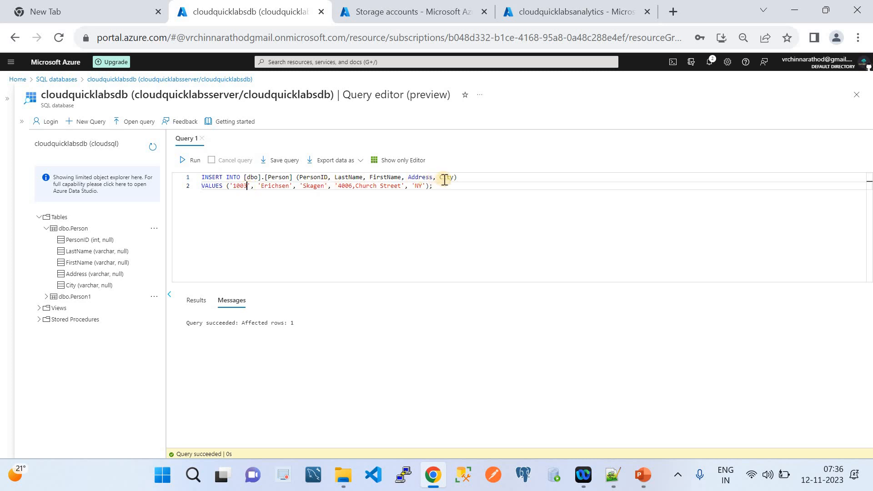
{"action": "left_click_drag", "start_coordinate": [443, 186], "coordinate": [384, 177]}
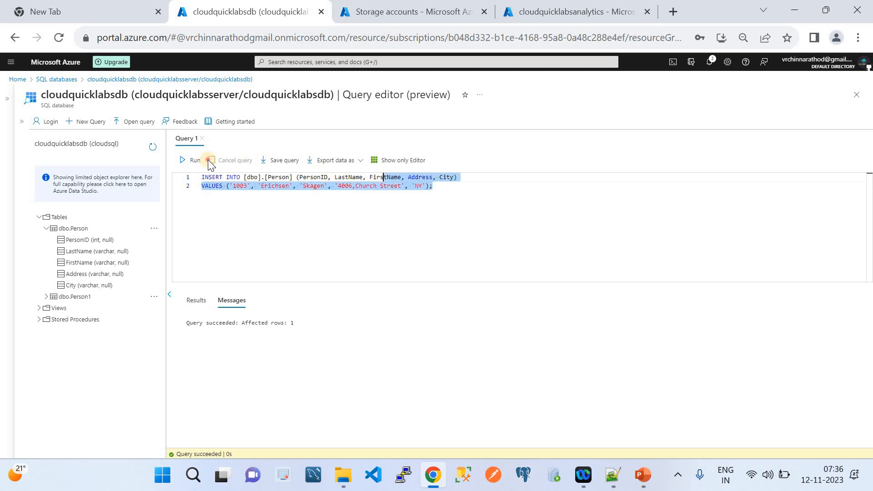
{"action": "left_click", "coordinate": [184, 162]}
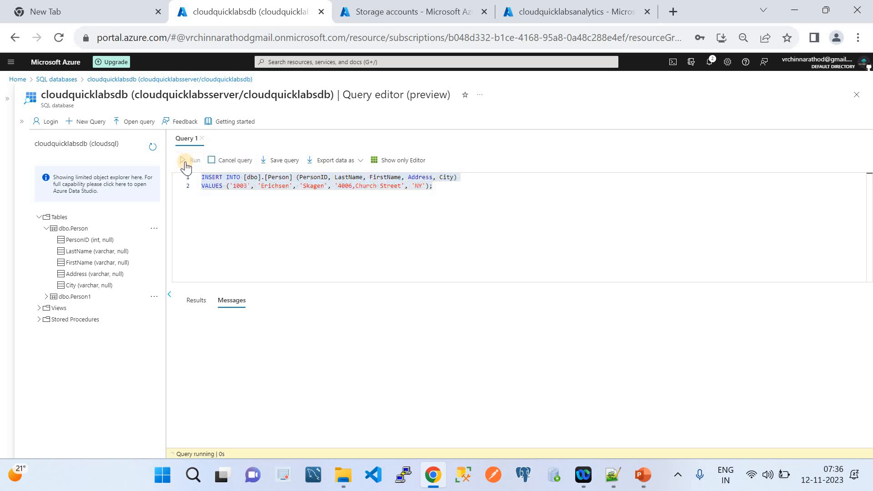
{"action": "left_click", "coordinate": [249, 187]}
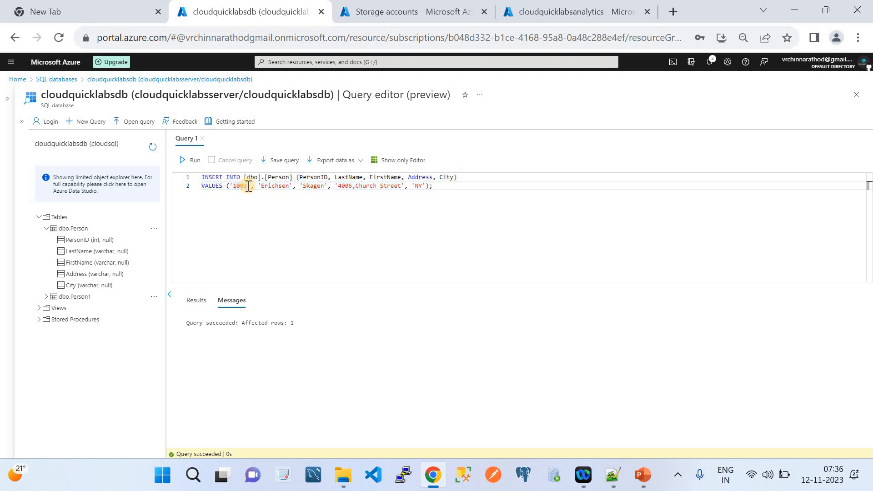
{"action": "key", "text": "BackSpace"}
{"action": "type", "text": "4"}
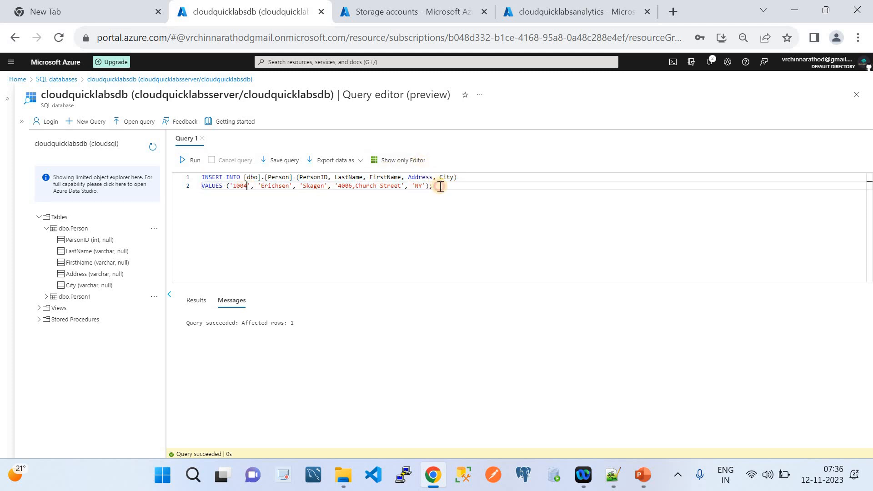
{"action": "left_click_drag", "start_coordinate": [440, 187], "coordinate": [168, 173]}
{"action": "left_click", "coordinate": [189, 160]}
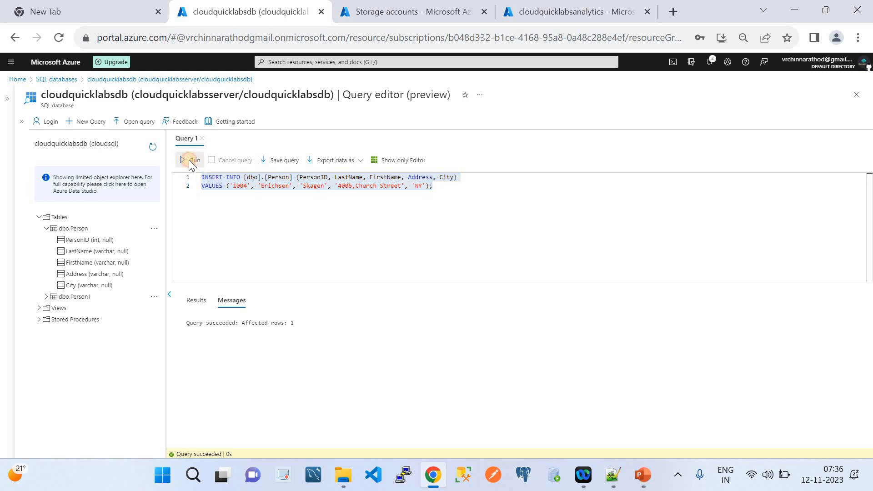
Retarget the query to [Person1] and insert rows with PersonID 1004 and 1003.
{"action": "left_click", "coordinate": [439, 189]}
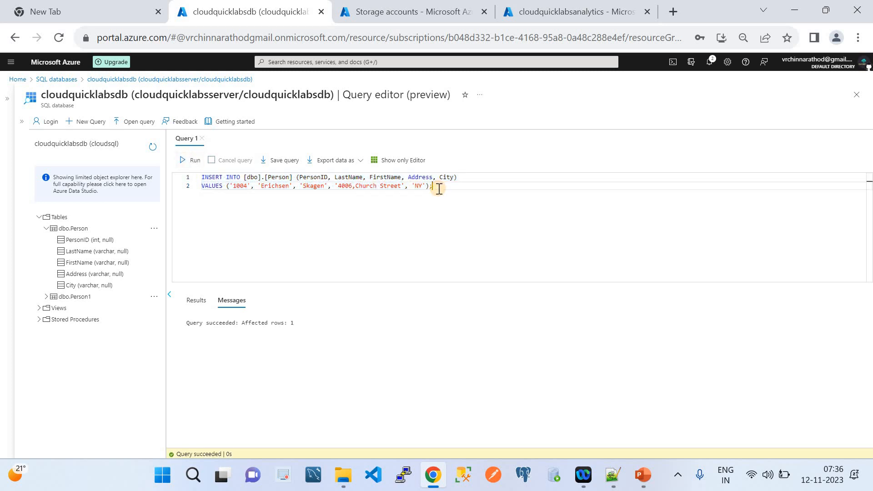
{"action": "left_click", "coordinate": [290, 179]}
{"action": "type", "text": "1"}
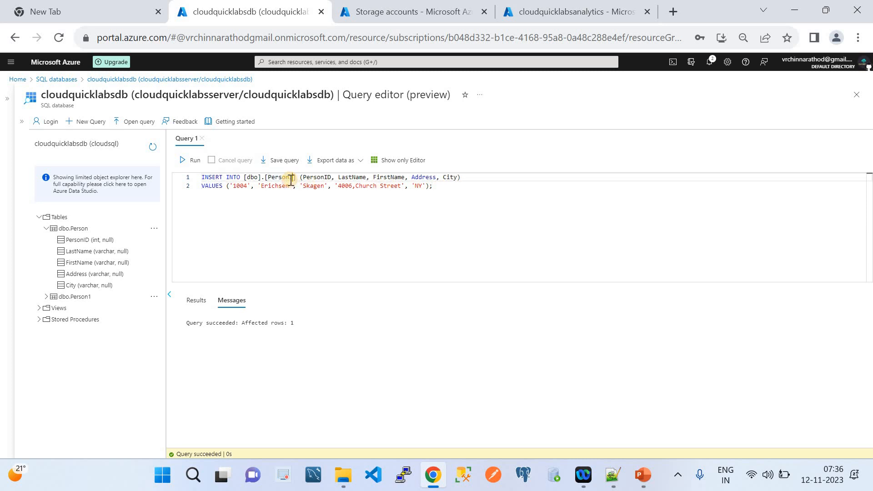
{"action": "key", "text": "Escape"}
{"action": "left_click_drag", "start_coordinate": [450, 182], "coordinate": [188, 169]}
{"action": "left_click", "coordinate": [183, 160]}
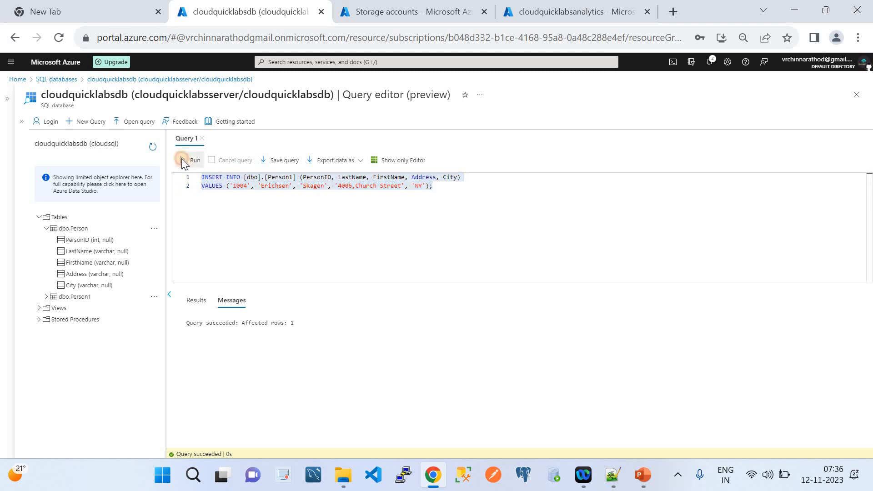
{"action": "left_click", "coordinate": [249, 186]}
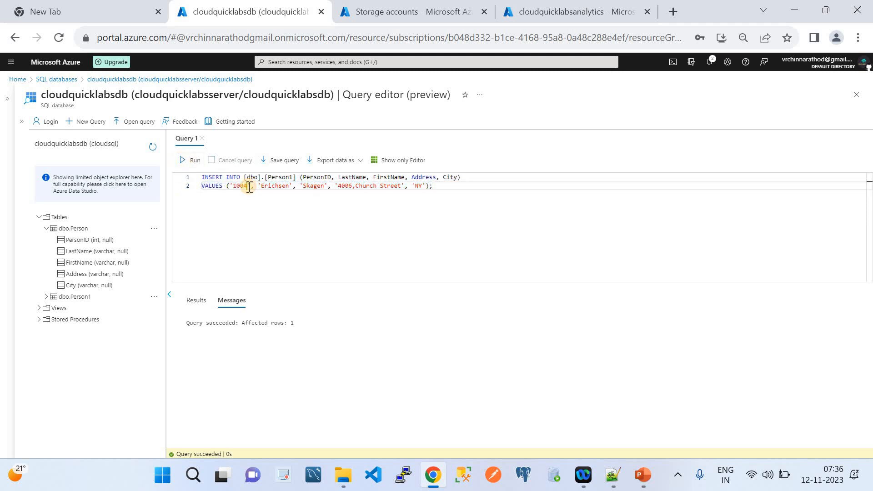
{"action": "key", "text": "BackSpace"}
{"action": "type", "text": "3"}
{"action": "left_click_drag", "start_coordinate": [435, 186], "coordinate": [187, 170]}
{"action": "left_click", "coordinate": [184, 161]}
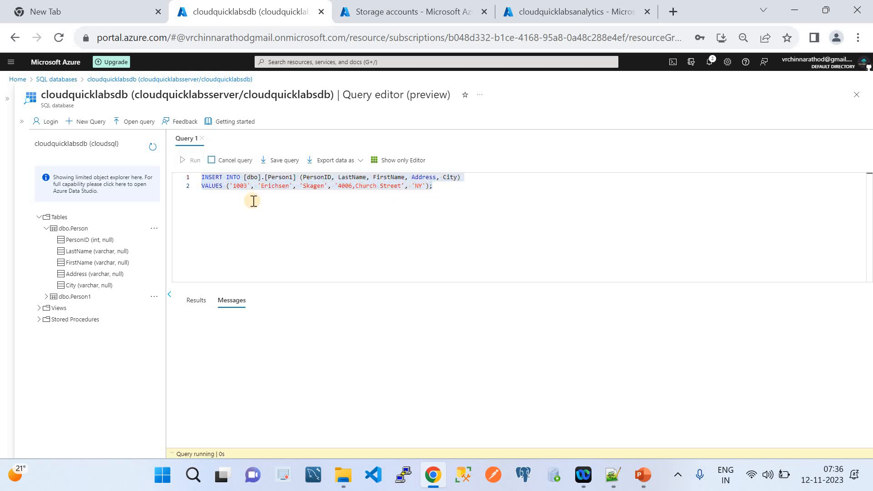
Insert the PersonID 1001 row into dbo.Person1, then delete the query from the editor.
{"action": "left_click", "coordinate": [247, 189]}
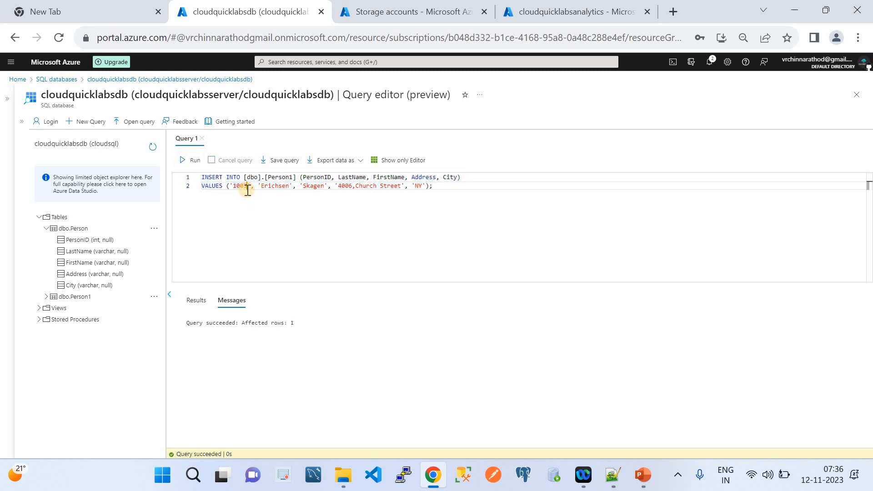
{"action": "key", "text": "BackSpace"}
{"action": "type", "text": "1"}
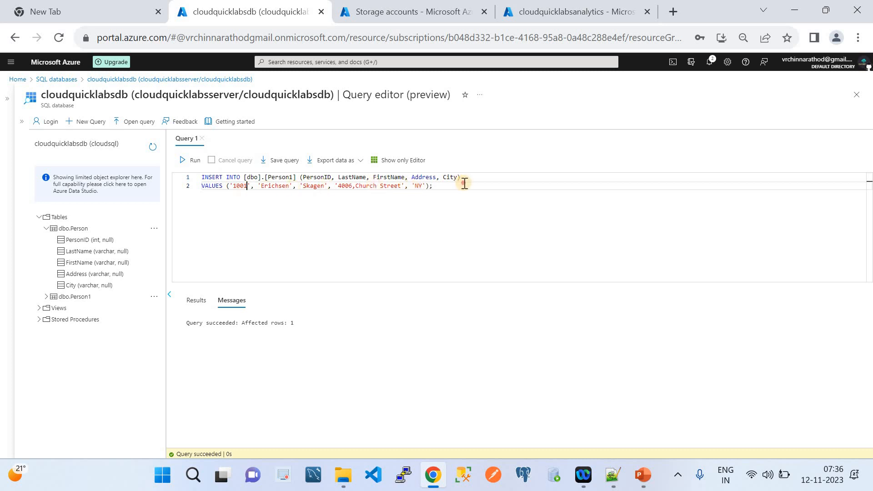
{"action": "left_click_drag", "start_coordinate": [463, 184], "coordinate": [175, 179]}
{"action": "left_click", "coordinate": [181, 162]}
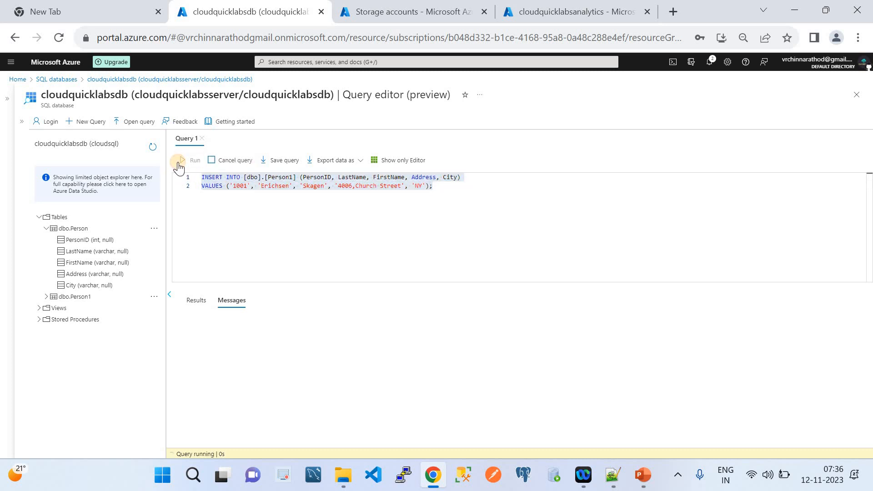
{"action": "left_click_drag", "start_coordinate": [443, 186], "coordinate": [194, 176]}
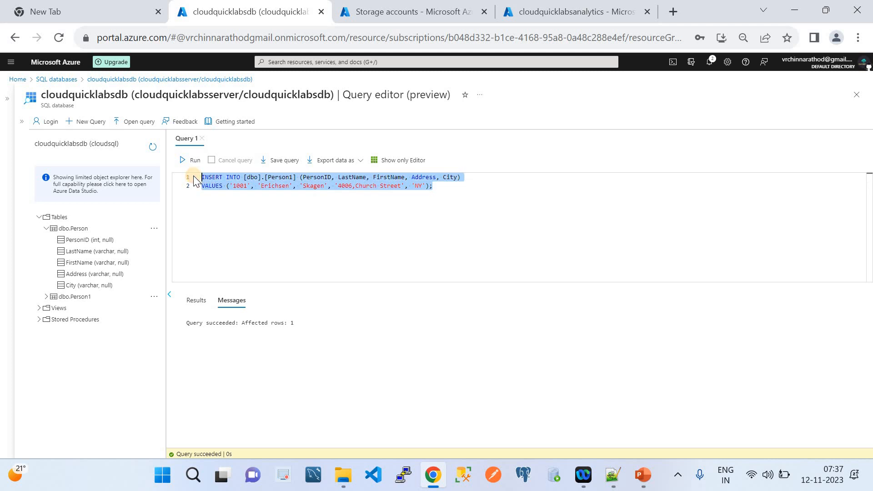
{"action": "key", "text": "Delete"}
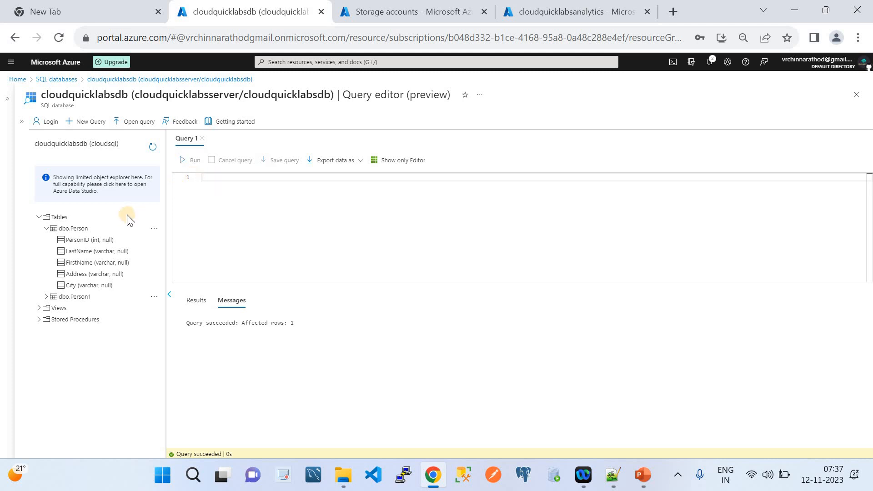
Query the top 1000 rows of dbo.Person and dbo.Person1 to check the inserted rows.
{"action": "left_click", "coordinate": [155, 228]}
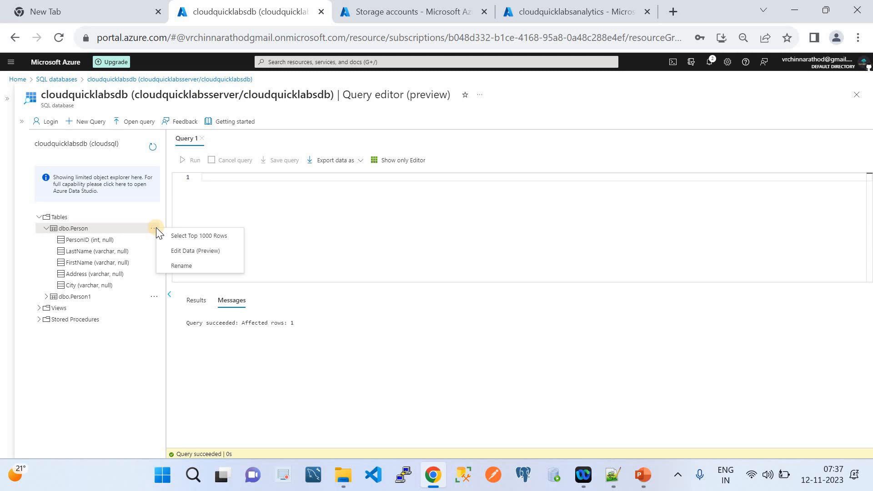
{"action": "left_click", "coordinate": [179, 233]}
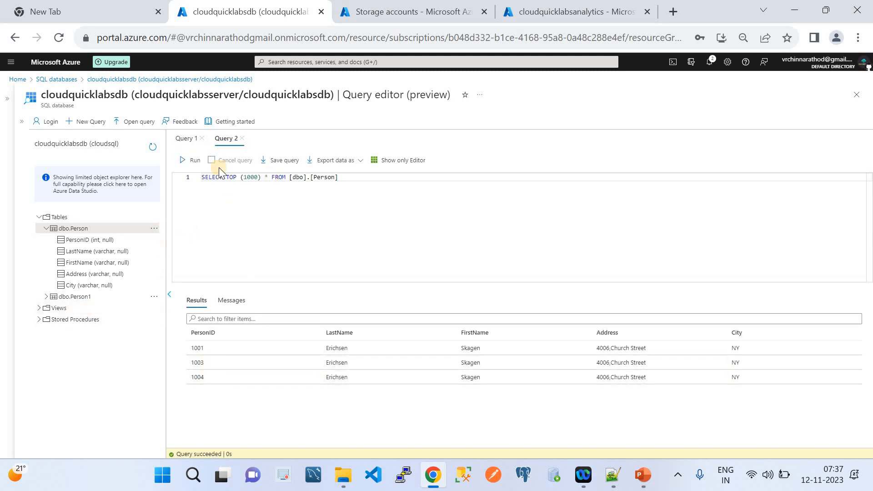
{"action": "left_click", "coordinate": [153, 296]}
{"action": "left_click", "coordinate": [181, 304]}
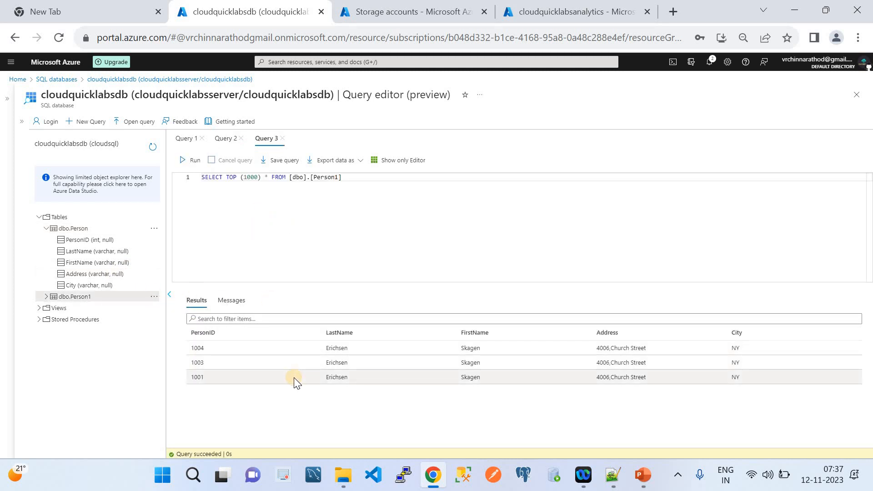
Close the empty first query, collapse dbo.Person's columns, and bring up the ETL overview slide.
{"action": "left_click", "coordinate": [184, 142]}
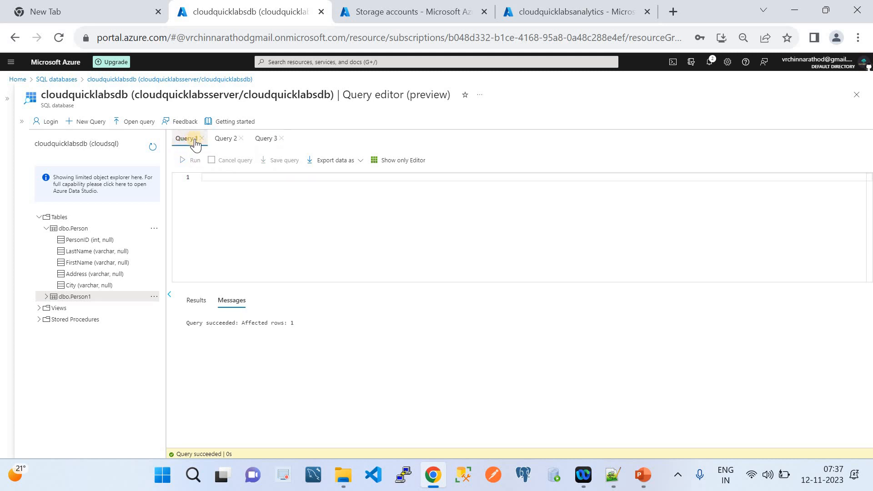
{"action": "left_click", "coordinate": [201, 139]}
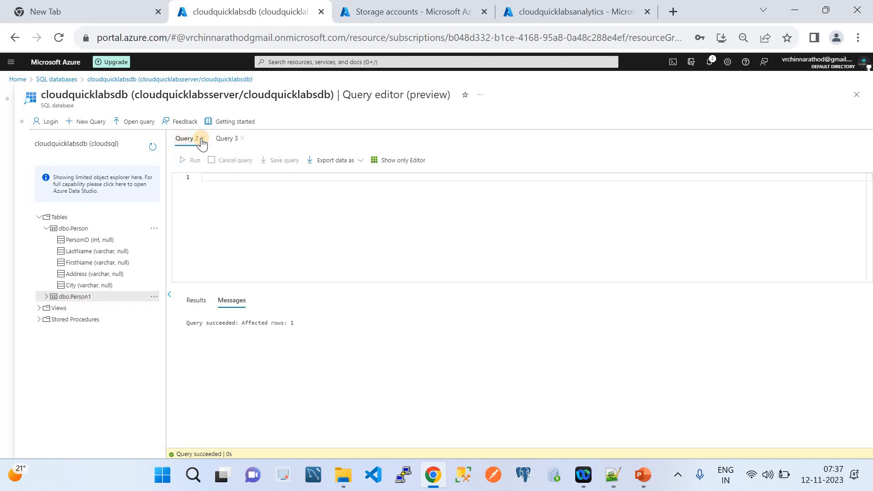
{"action": "left_click", "coordinate": [47, 229]}
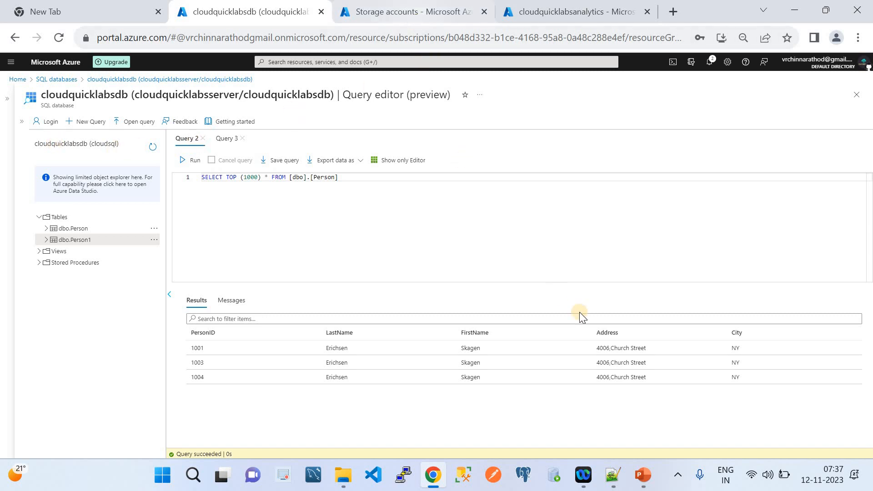
{"action": "left_click", "coordinate": [643, 475]}
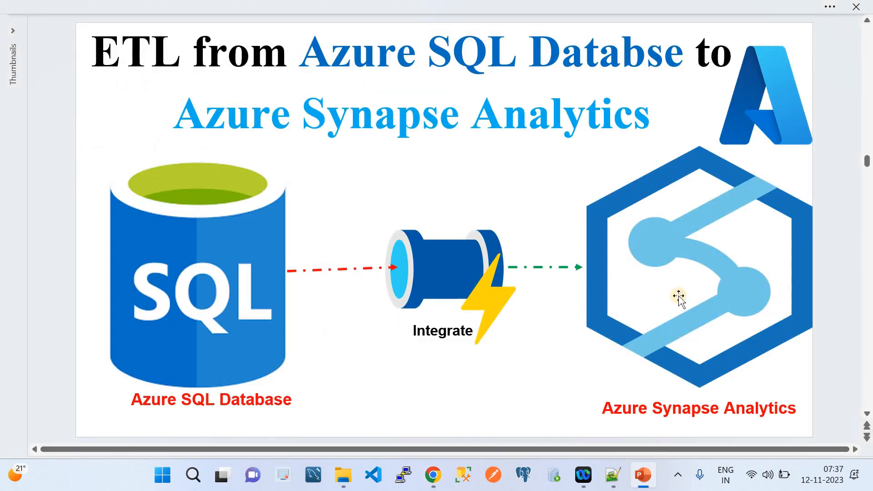
Find Azure Synapse Analytics through portal search and open the cloudquicklabsanalytics workspace.
{"action": "left_click", "coordinate": [432, 475]}
{"action": "left_click", "coordinate": [371, 12]}
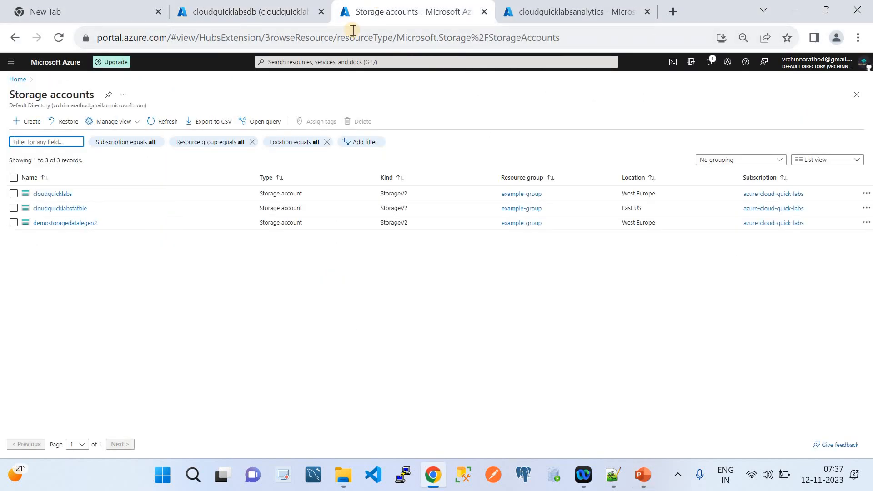
{"action": "left_click", "coordinate": [342, 61]}
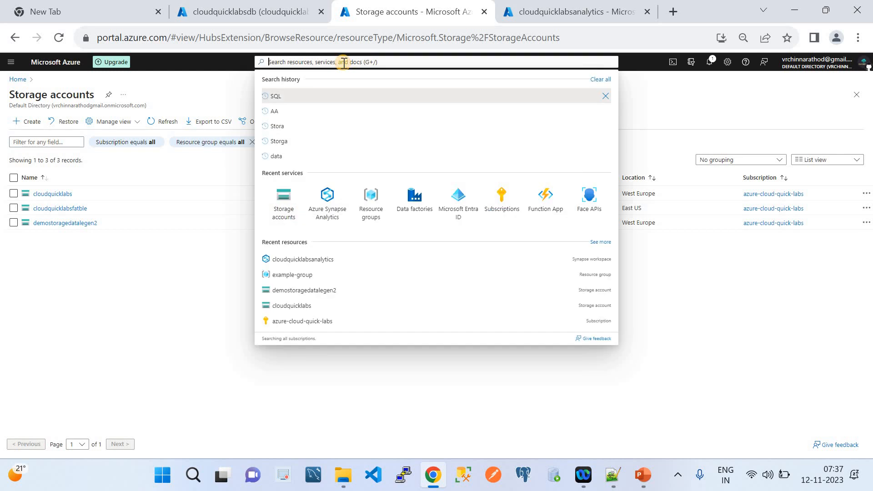
{"action": "left_click", "coordinate": [328, 197]}
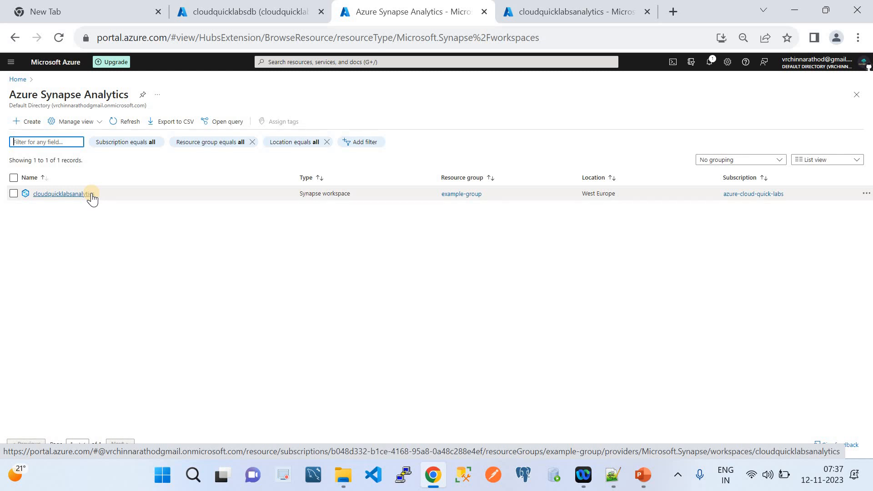
{"action": "left_click", "coordinate": [647, 12]}
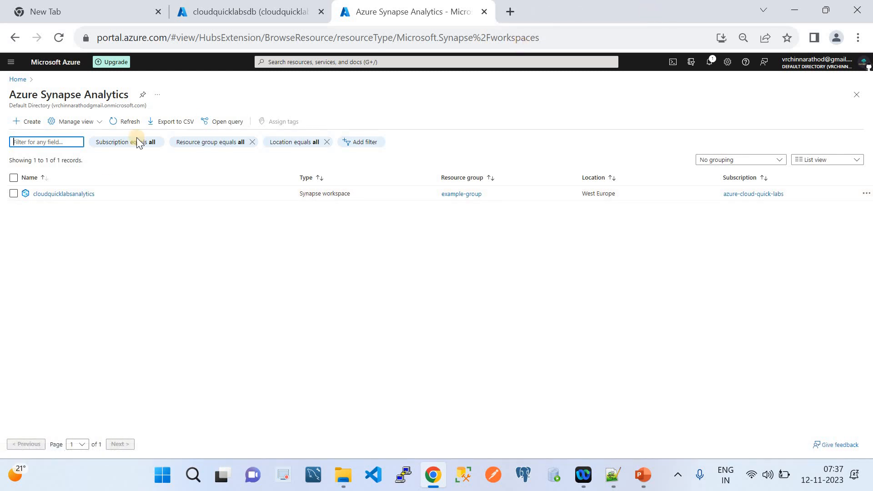
{"action": "left_click", "coordinate": [64, 193]}
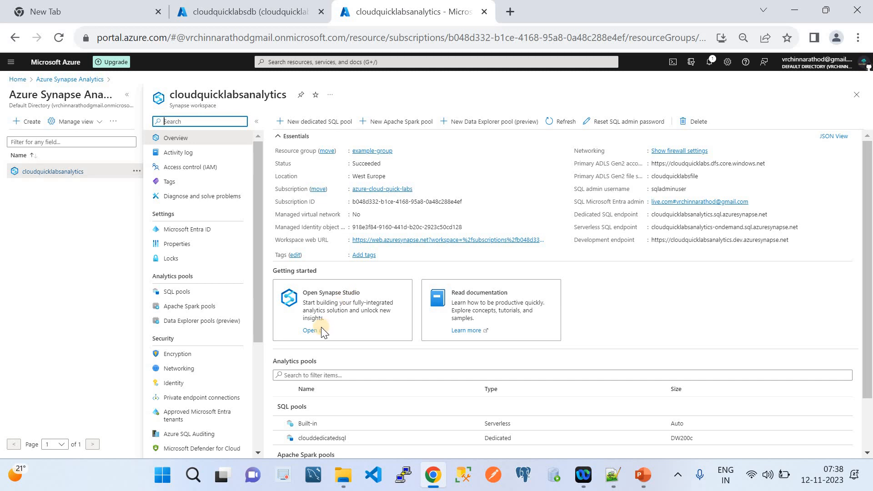
Launch Synapse Studio for cloudquicklabsanalytics and expand the left navigation once it loads.
{"action": "left_click", "coordinate": [310, 331]}
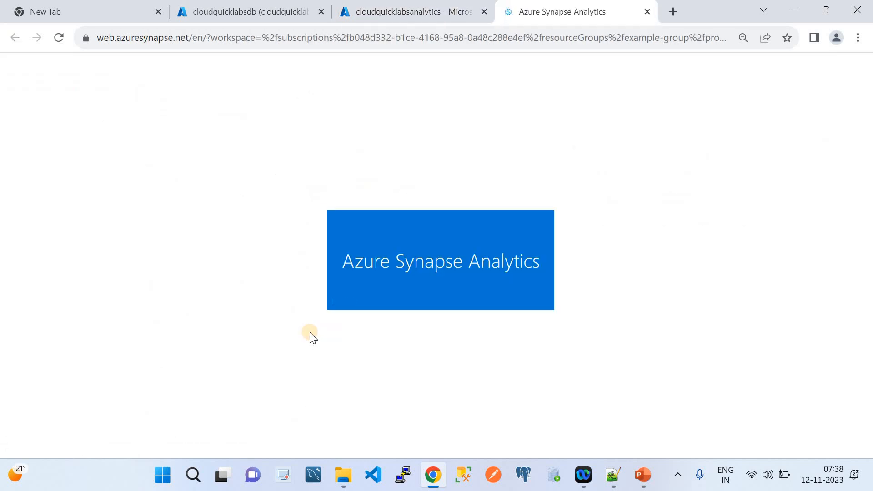
{"action": "left_click", "coordinate": [433, 6]}
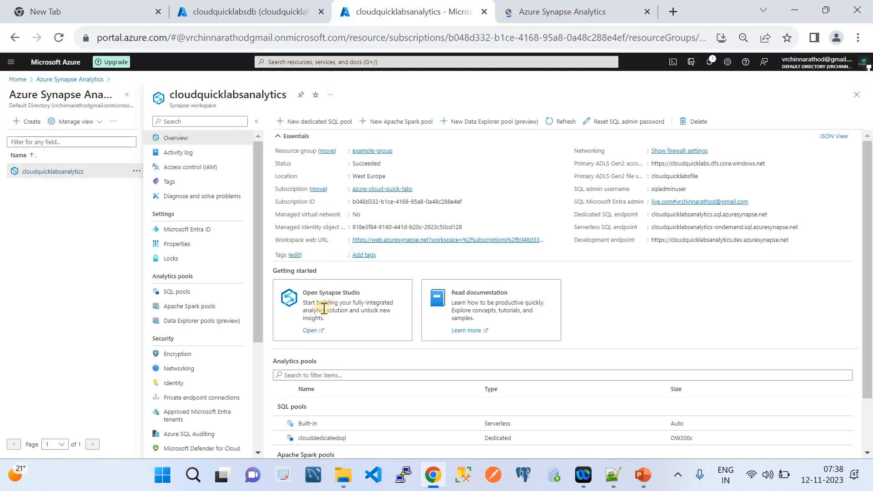
{"action": "left_click", "coordinate": [560, 6]}
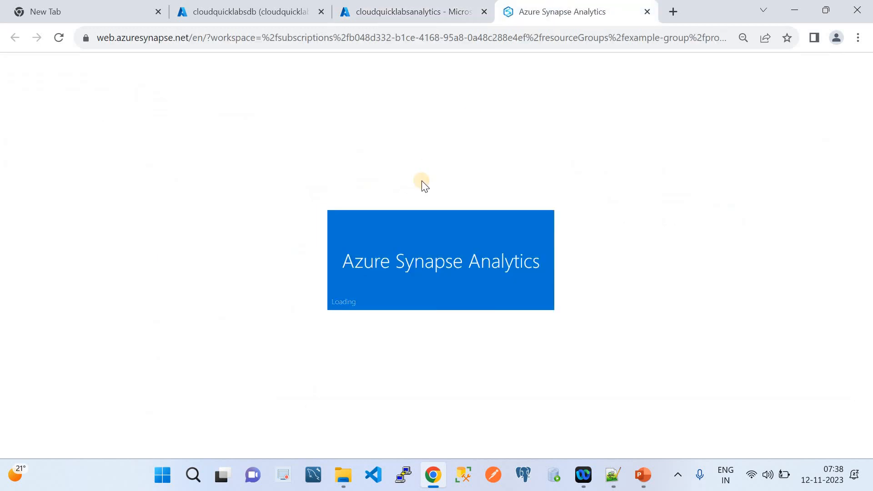
{"action": "mouse_move", "coordinate": [642, 475]}
{"action": "left_click", "coordinate": [645, 409]}
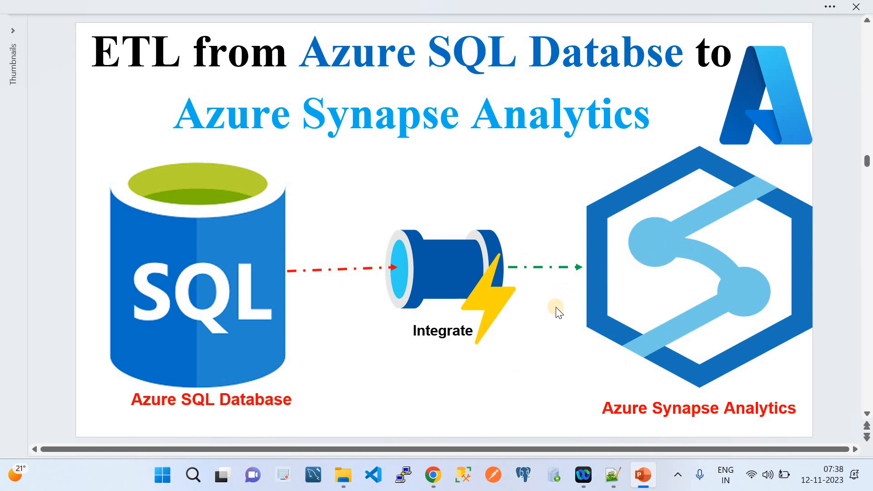
{"action": "left_click", "coordinate": [434, 475]}
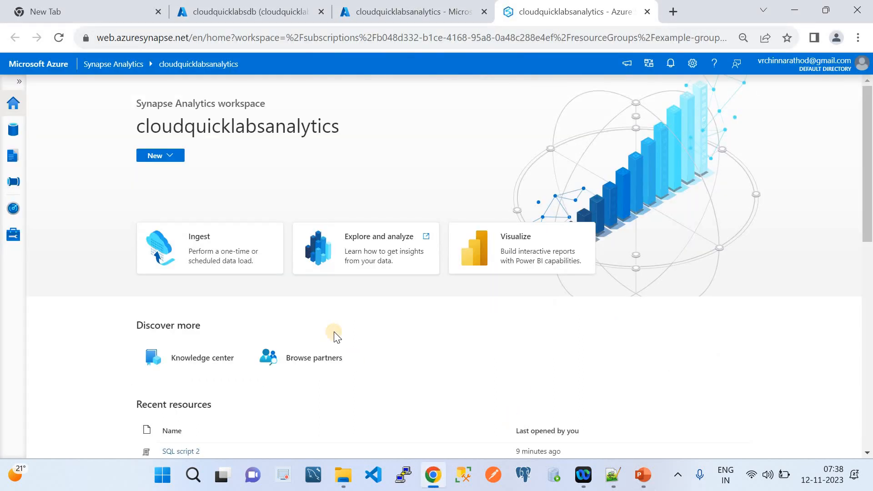
{"action": "left_click", "coordinate": [19, 82]}
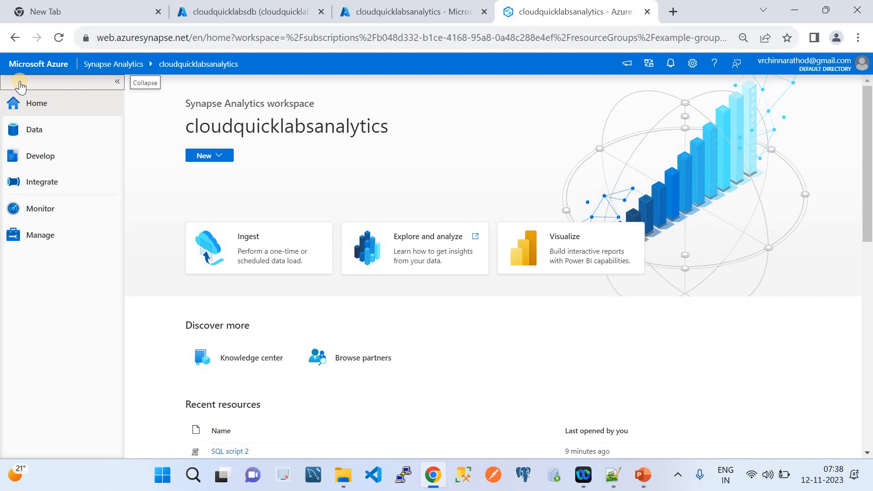
Open the Manage hub to list the Built-in and clouddedicatedsql (DW200c) pools.
{"action": "left_click", "coordinate": [32, 240]}
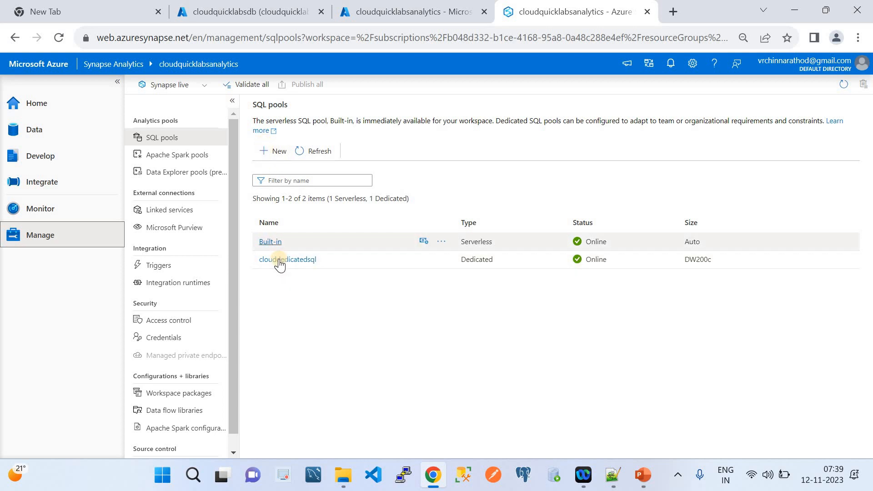
{"action": "left_click", "coordinate": [278, 151]}
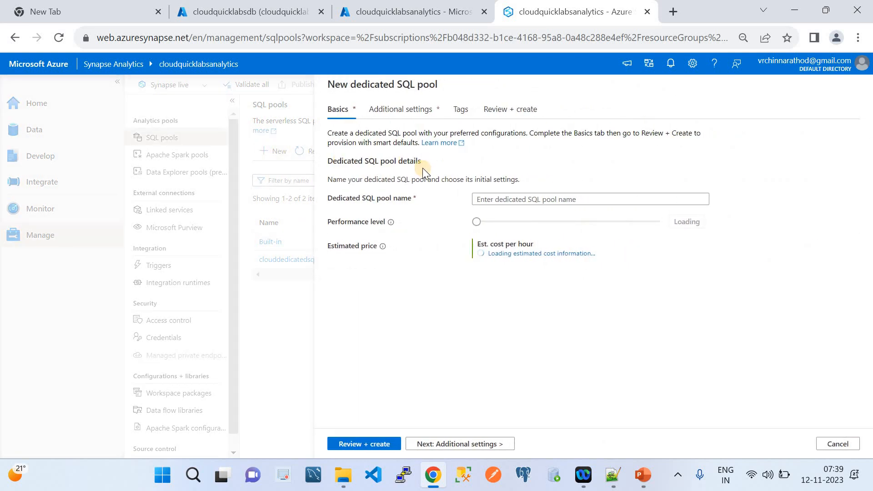
{"action": "left_click", "coordinate": [506, 195]}
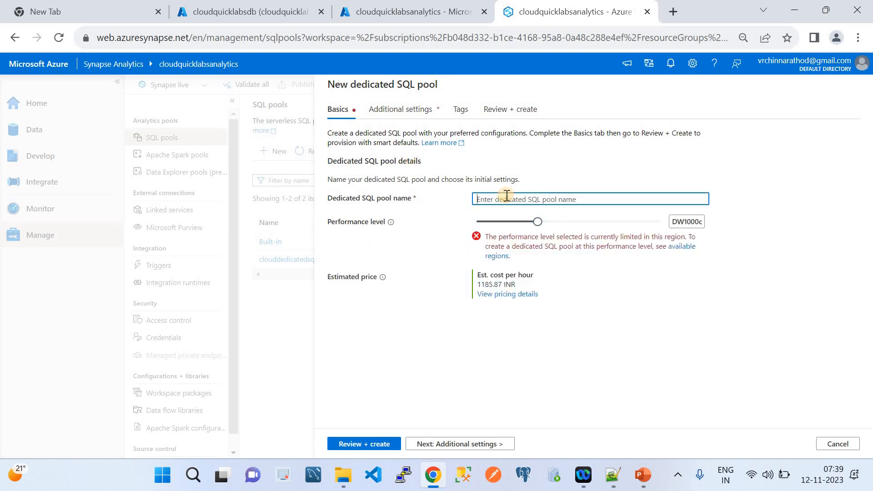
{"action": "type", "text": "Testfdfgtd"}
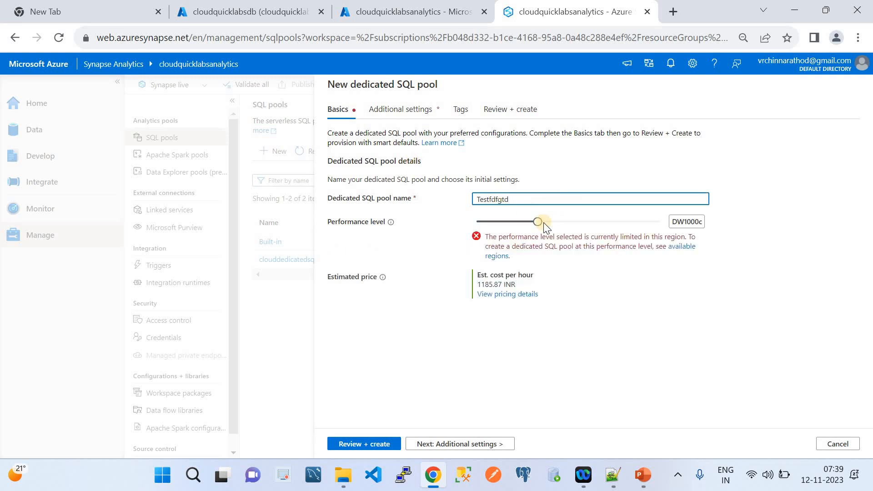
{"action": "left_click", "coordinate": [481, 200]}
{"action": "key", "text": "BackSpace"}
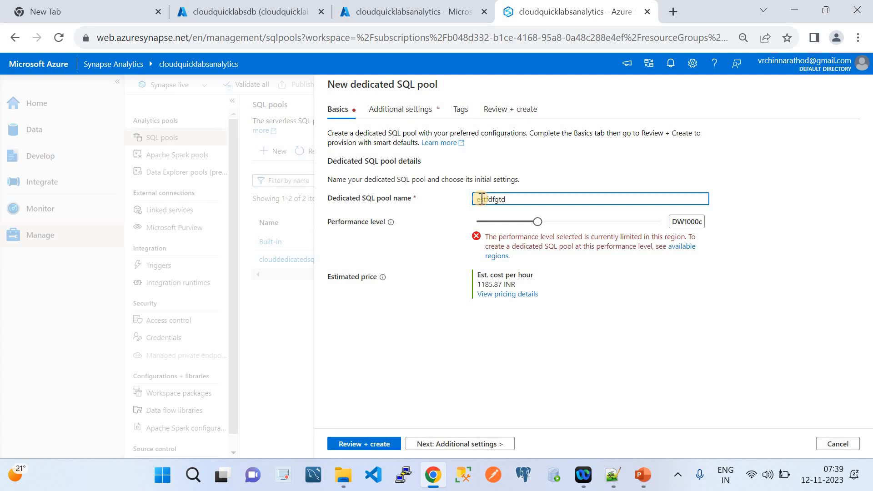
{"action": "type", "text": "t"}
{"action": "left_click", "coordinate": [537, 222]}
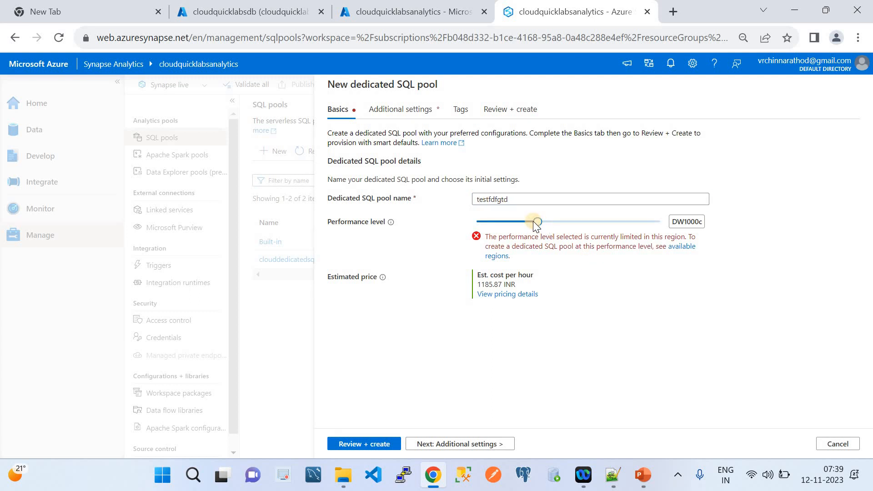
{"action": "left_click_drag", "start_coordinate": [534, 223], "coordinate": [489, 222]}
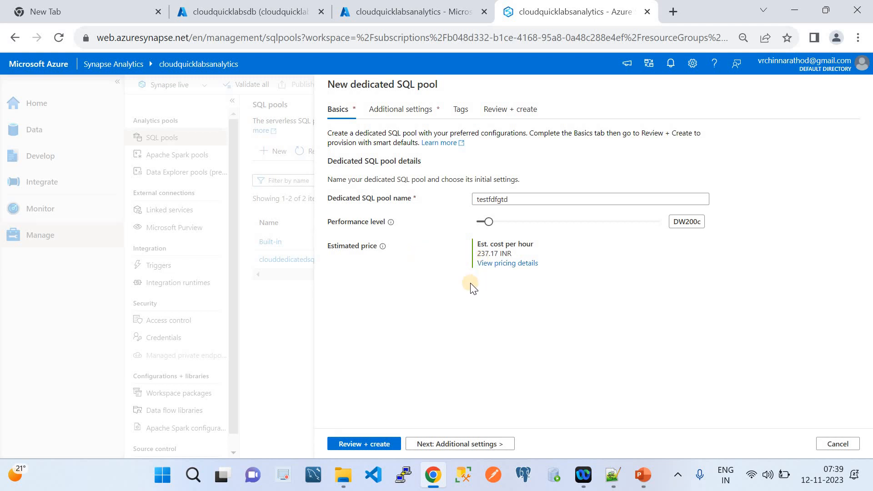
{"action": "left_click", "coordinate": [472, 444]}
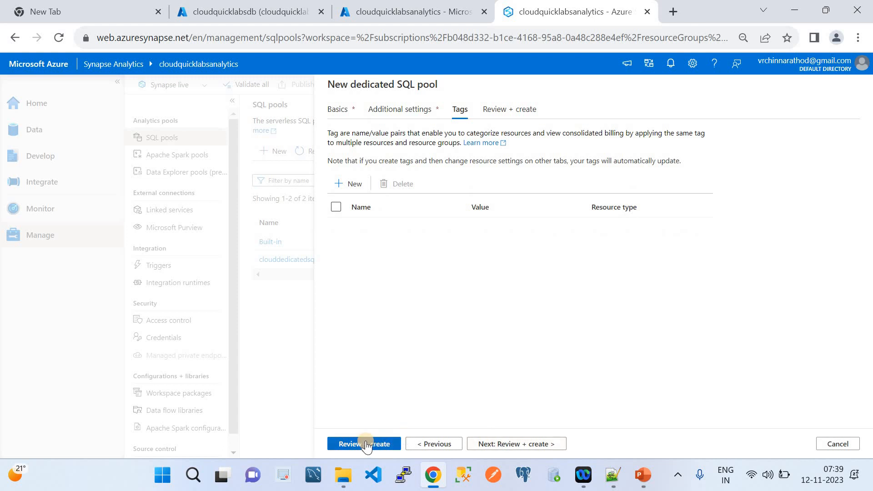
{"action": "left_click", "coordinate": [841, 447]}
{"action": "left_click", "coordinate": [403, 285]}
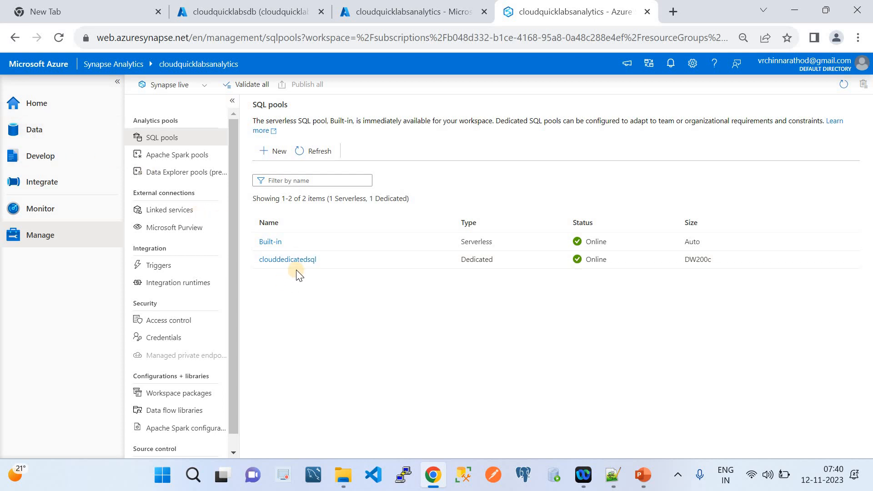
In the Data hub, expand SQL database > clouddedicatedsql > Tables and show the Tables actions menu.
{"action": "left_click", "coordinate": [37, 131]}
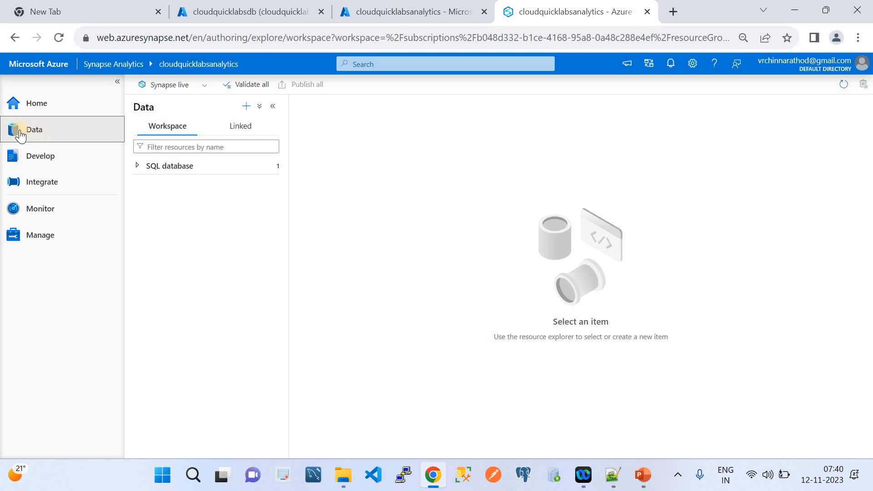
{"action": "left_click", "coordinate": [138, 167]}
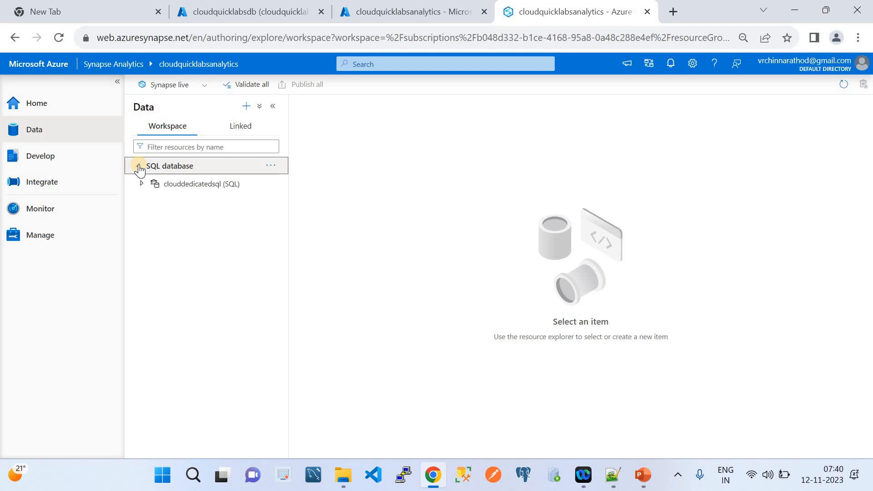
{"action": "left_click", "coordinate": [141, 184]}
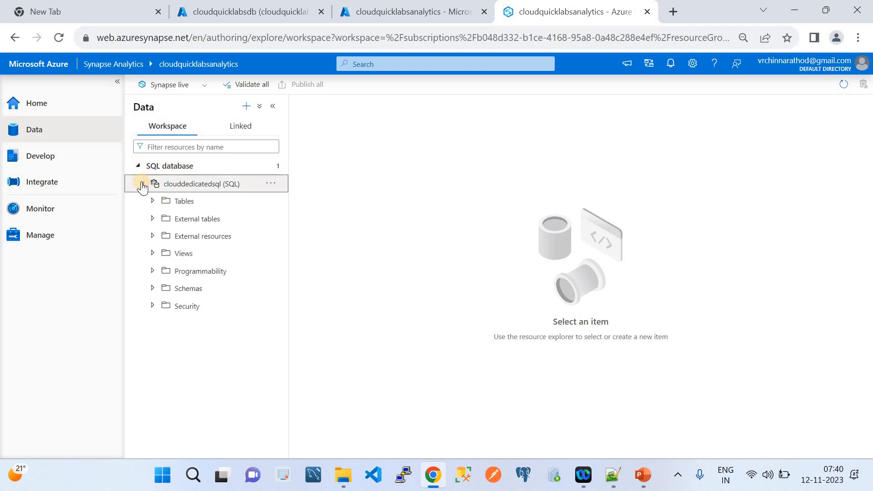
{"action": "left_click", "coordinate": [153, 202]}
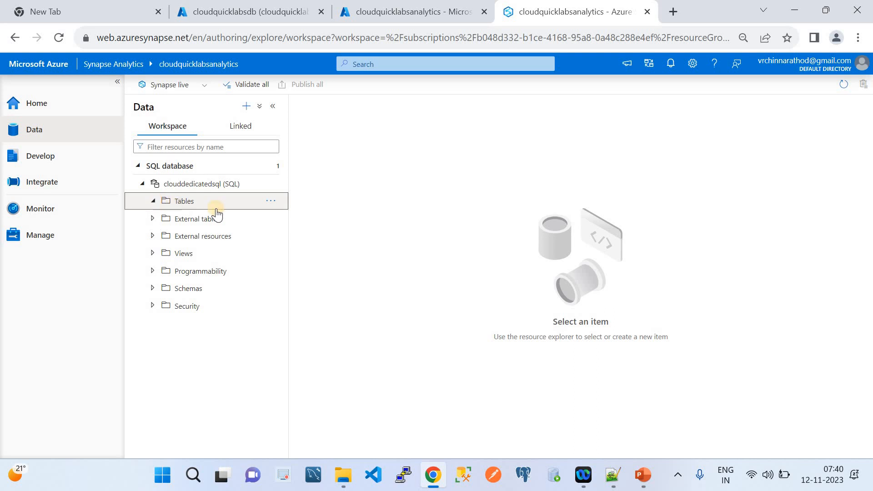
{"action": "left_click", "coordinate": [270, 202]}
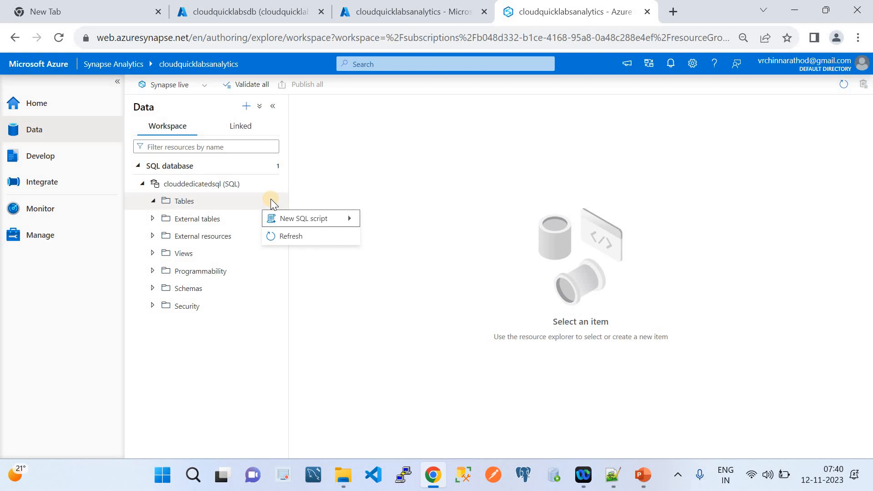
Check the source Person rows, then start a New SQL script > New table on clouddedicatedsql.
{"action": "left_click", "coordinate": [283, 9]}
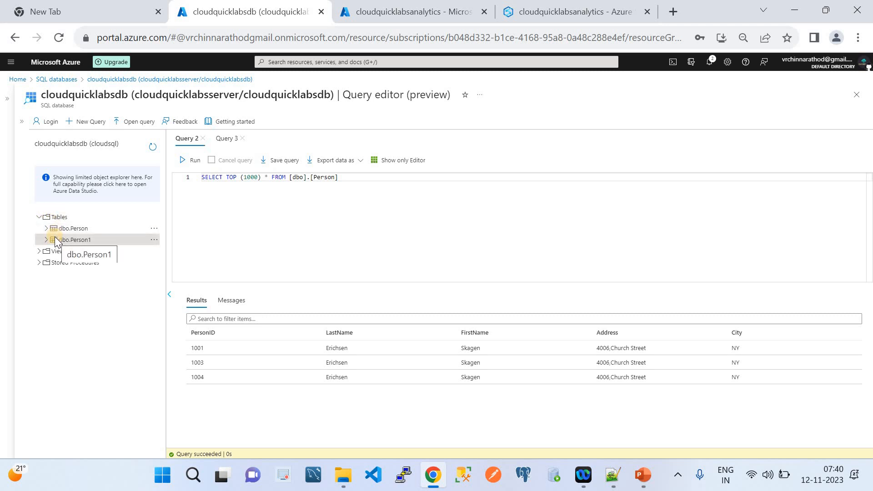
{"action": "left_click", "coordinate": [561, 5]}
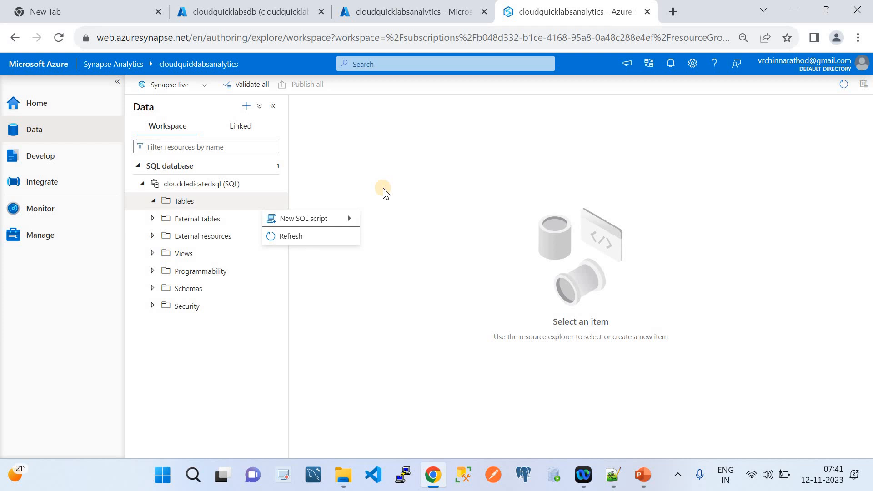
{"action": "mouse_move", "coordinate": [341, 220]}
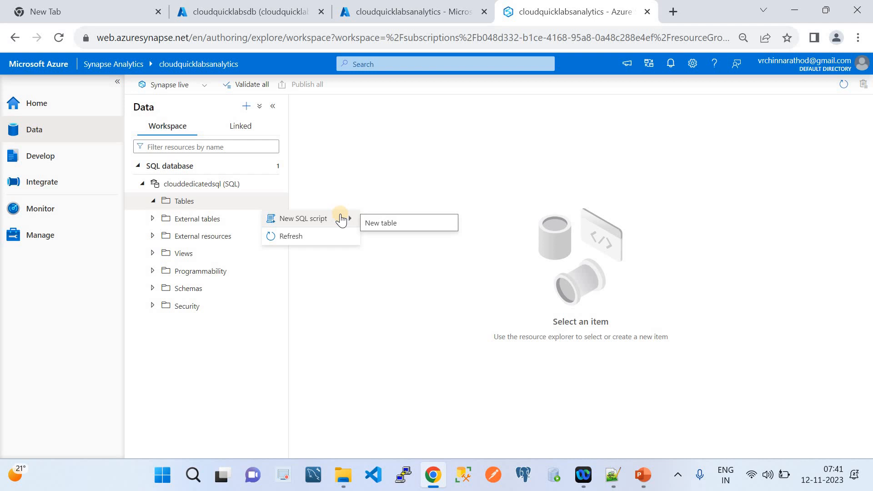
{"action": "left_click", "coordinate": [381, 223]}
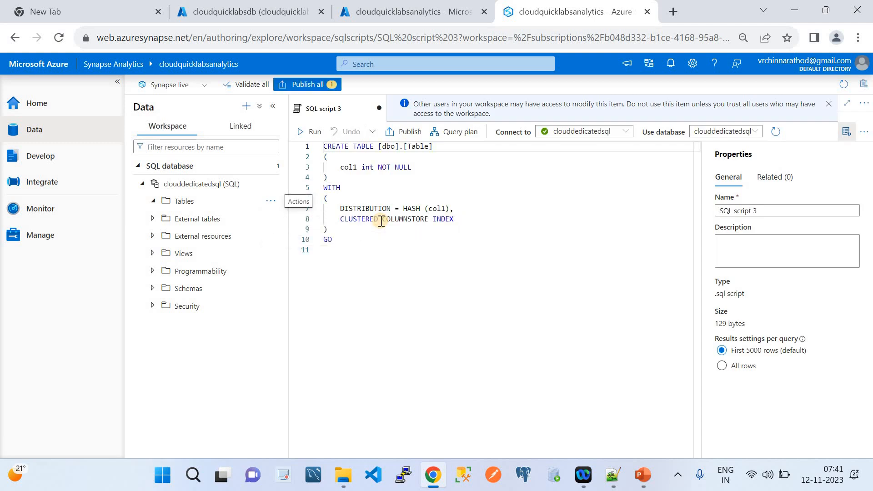
Replace the template in SQL script 3 with the CREATE TABLE Person definition from Notepad++ and run it.
{"action": "left_click", "coordinate": [611, 475]}
{"action": "left_click_drag", "start_coordinate": [58, 212], "coordinate": [34, 170]}
{"action": "key", "text": "ctrl+c"}
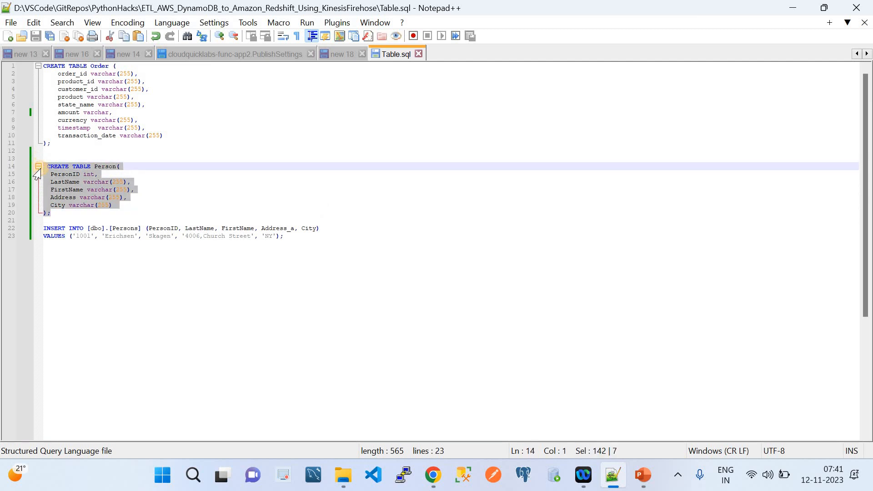
{"action": "left_click", "coordinate": [434, 475]}
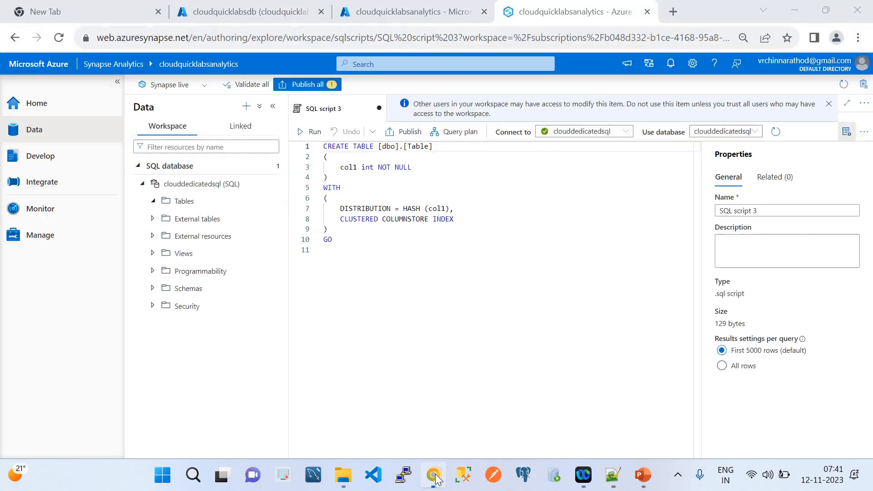
{"action": "left_click", "coordinate": [336, 239]}
{"action": "key", "text": "ctrl+a"}
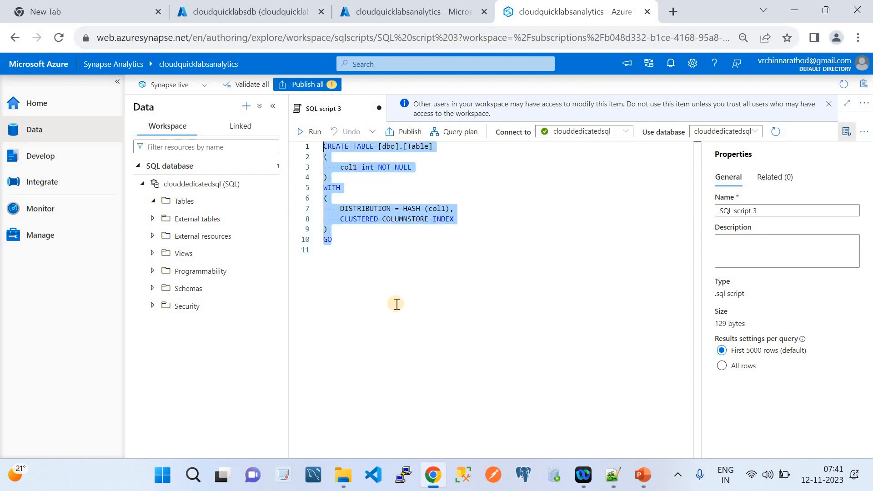
{"action": "key", "text": "ctrl+v"}
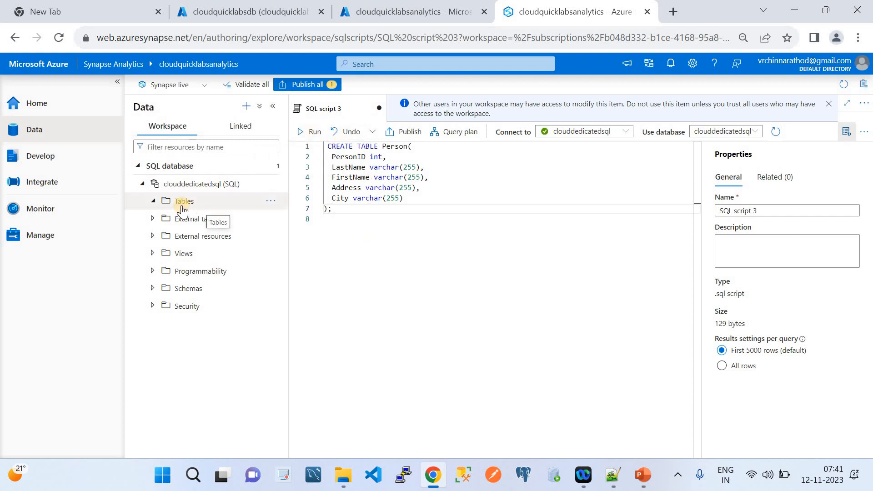
{"action": "left_click", "coordinate": [315, 132]}
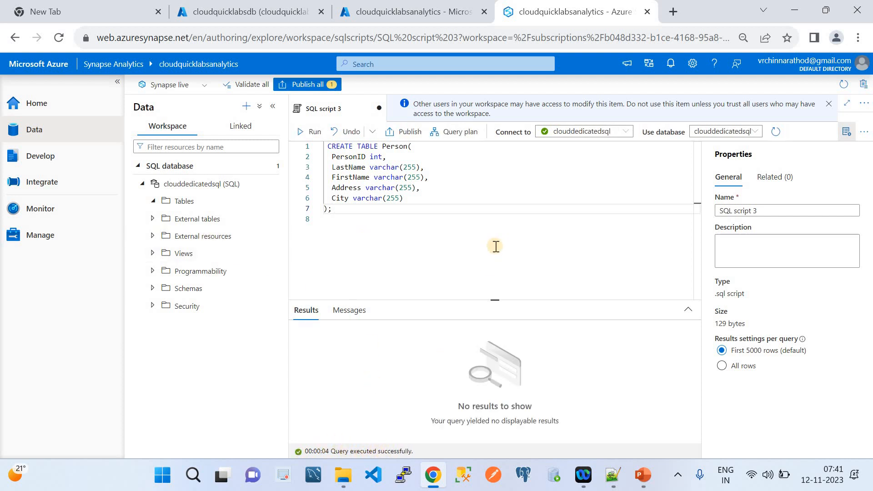
{"action": "left_click", "coordinate": [223, 11]}
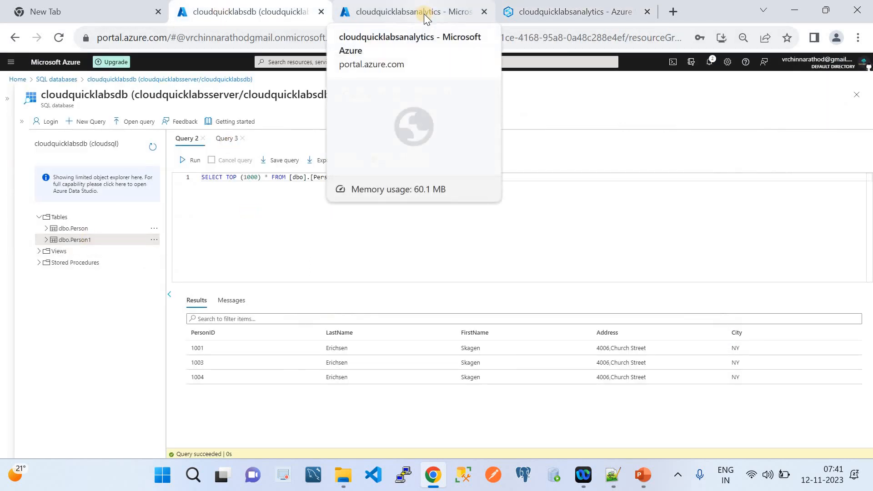
Rename the table to Person1 and set the script's pool and database to clouddedicatedsql.
{"action": "left_click", "coordinate": [544, 12]}
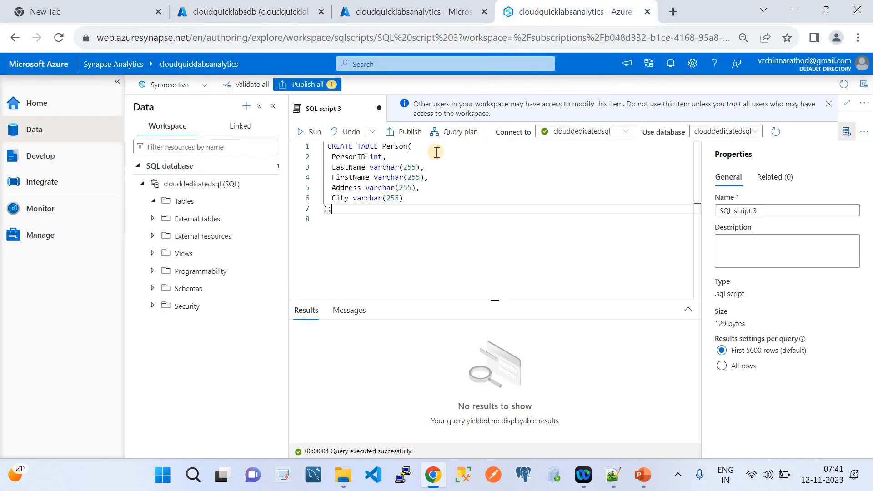
{"action": "left_click", "coordinate": [406, 147]}
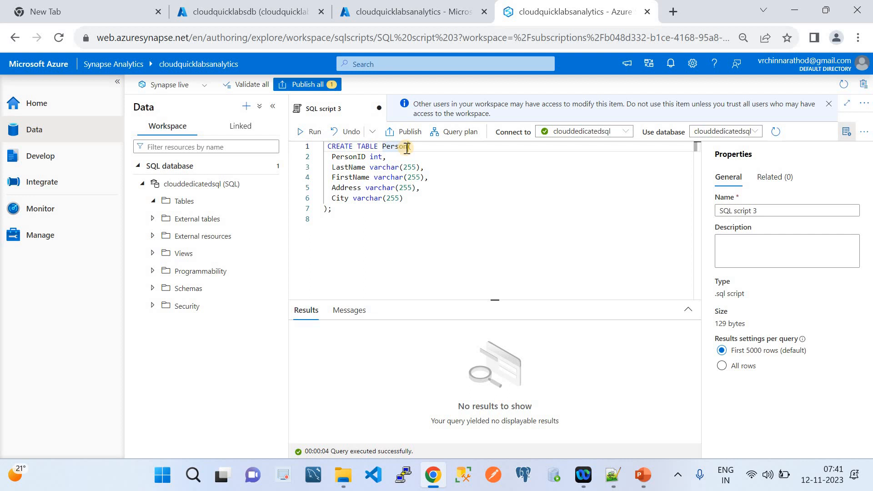
{"action": "type", "text": "1"}
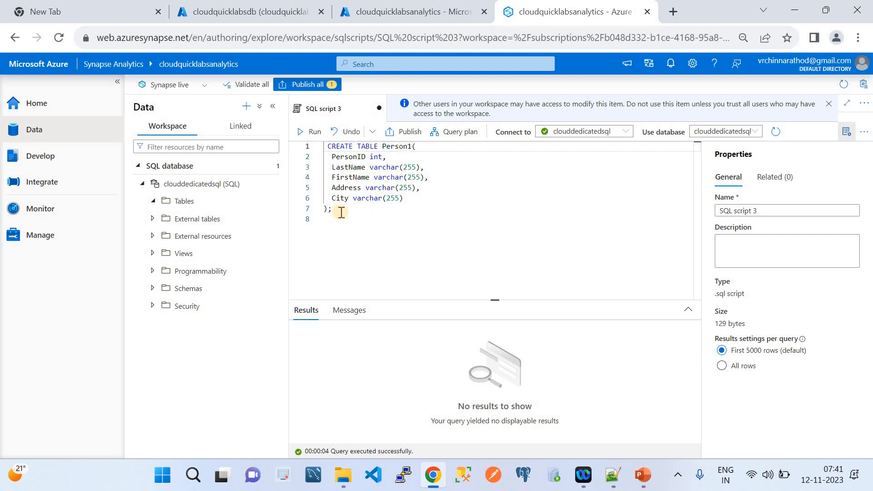
{"action": "left_click", "coordinate": [577, 135]}
{"action": "left_click", "coordinate": [579, 199]}
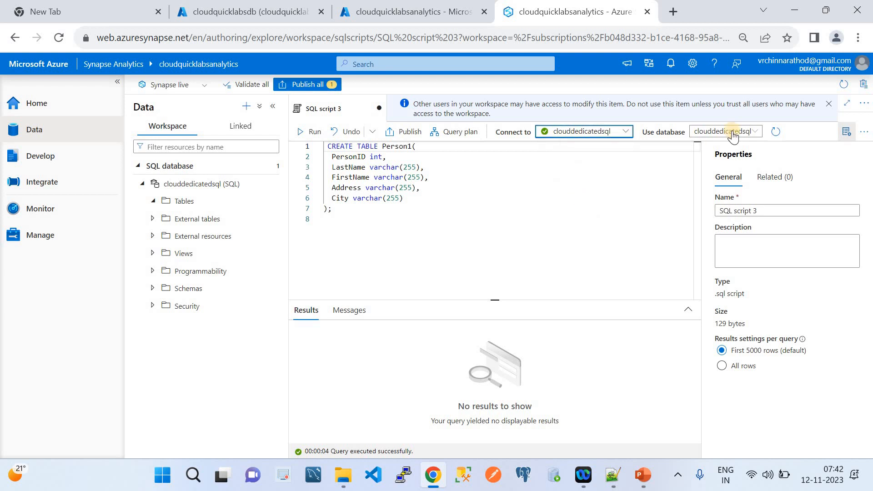
{"action": "left_click", "coordinate": [732, 131]}
{"action": "left_click", "coordinate": [732, 164]}
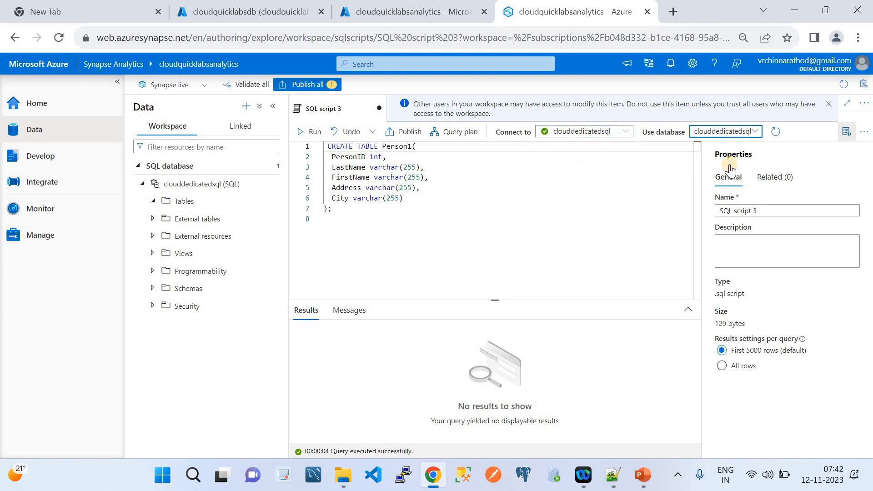
Run the CREATE TABLE Person1 script and refresh the Tables folder.
{"action": "left_click", "coordinate": [334, 209]}
{"action": "left_click", "coordinate": [318, 146], "text": "shift"}
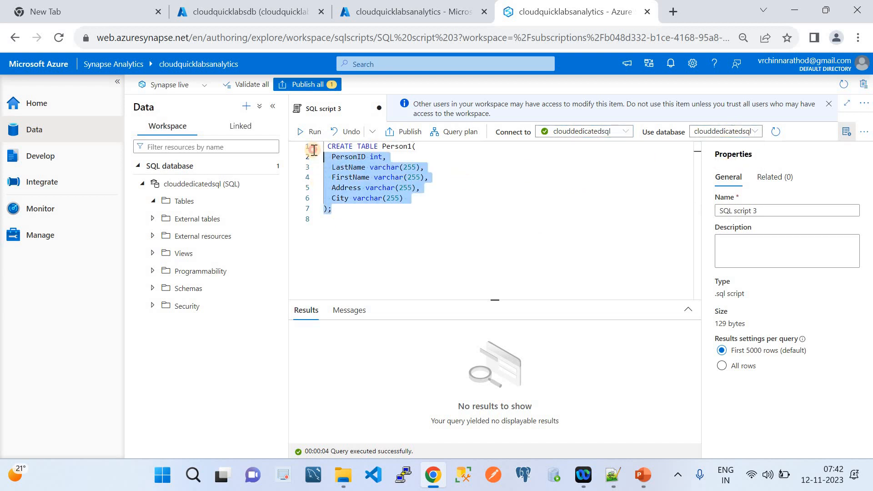
{"action": "left_click", "coordinate": [312, 135]}
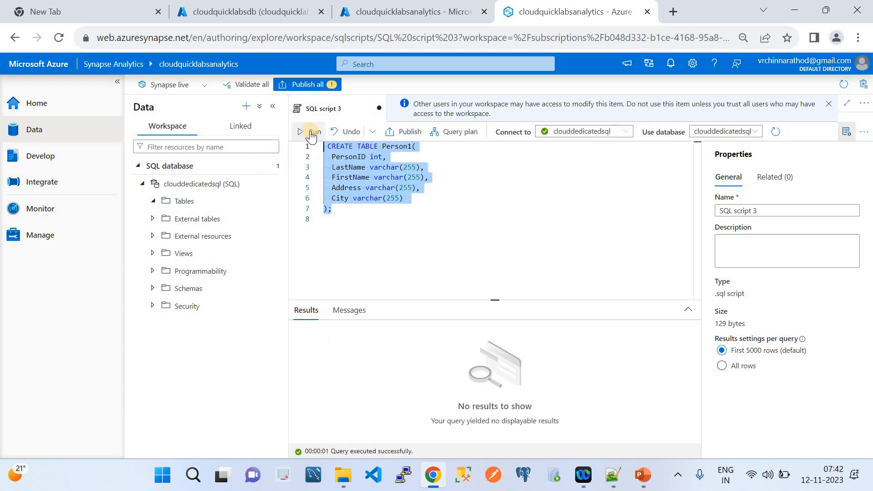
{"action": "left_click", "coordinate": [269, 202]}
{"action": "left_click", "coordinate": [287, 236]}
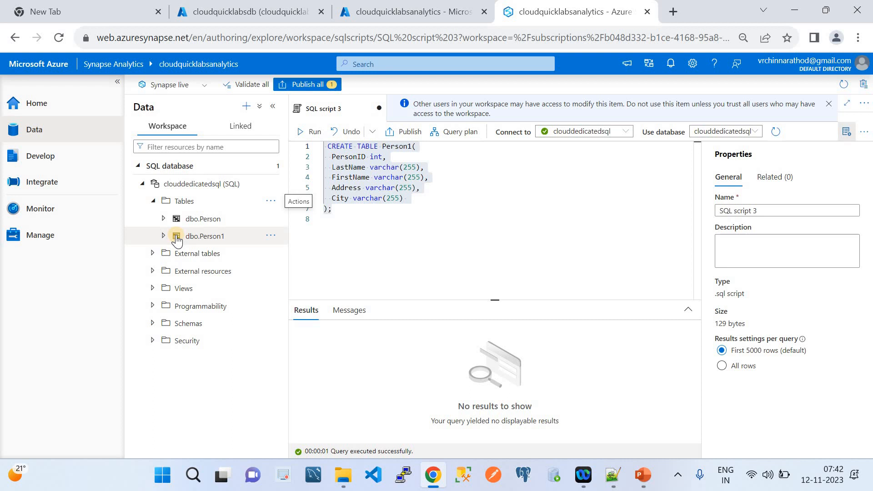
Open Manage > Linked services, then bring up the ETL architecture slide in PowerPoint.
{"action": "left_click", "coordinate": [48, 236]}
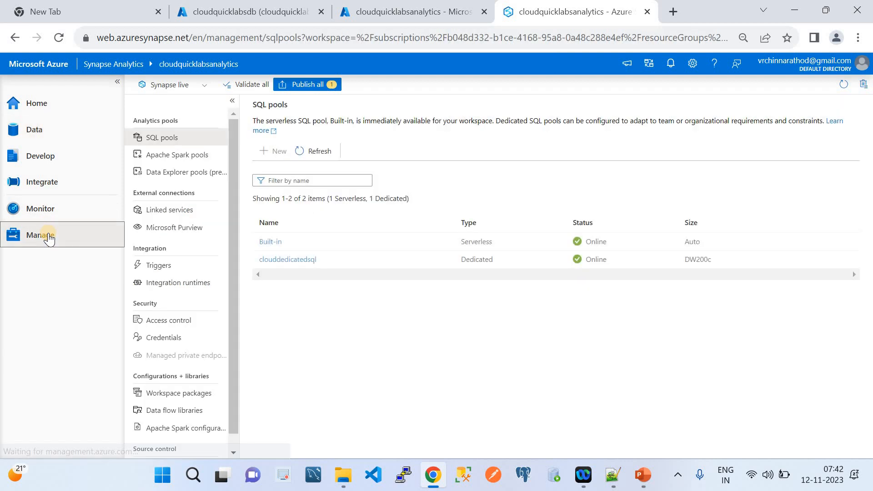
{"action": "left_click", "coordinate": [175, 212]}
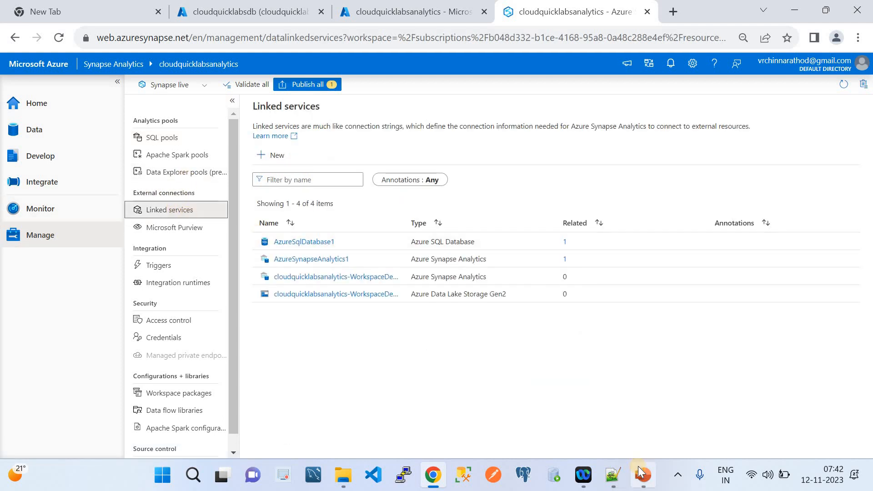
{"action": "mouse_move", "coordinate": [643, 474]}
{"action": "left_click", "coordinate": [645, 400]}
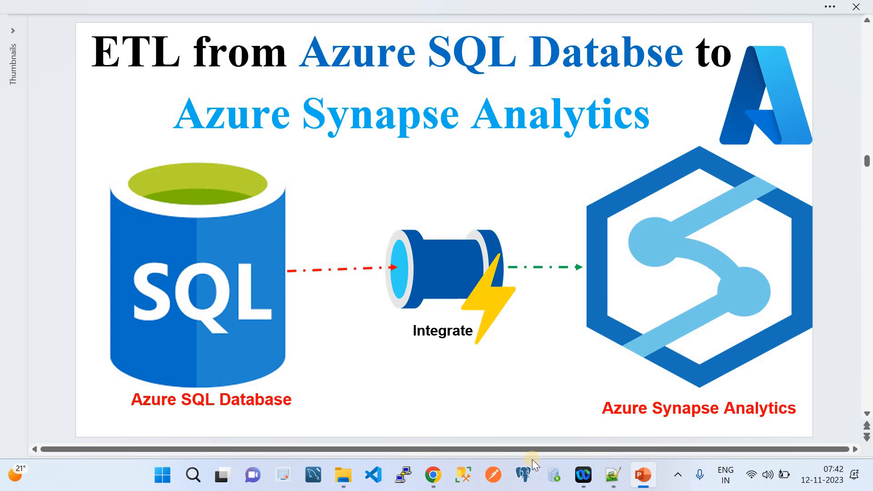
{"action": "mouse_move", "coordinate": [426, 479]}
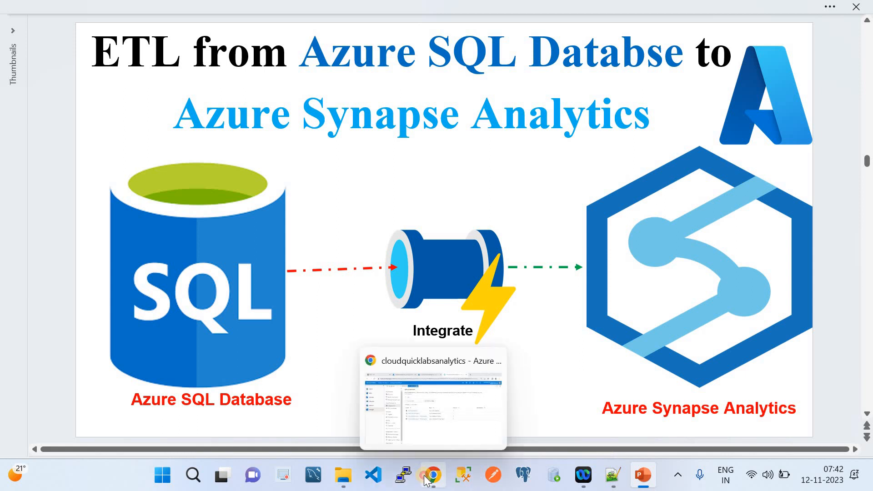
Review AzureSqlDatabase1's settings, cancel without changes, and choose + New linked service.
{"action": "left_click", "coordinate": [408, 397]}
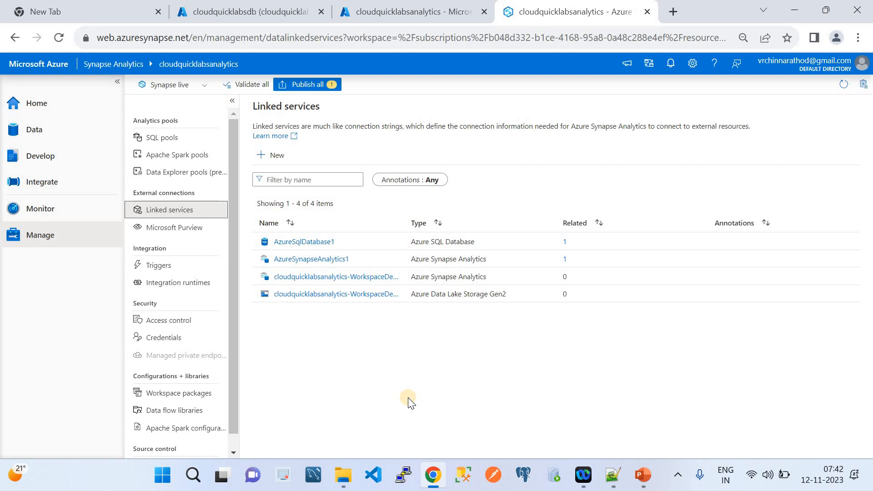
{"action": "left_click", "coordinate": [308, 244]}
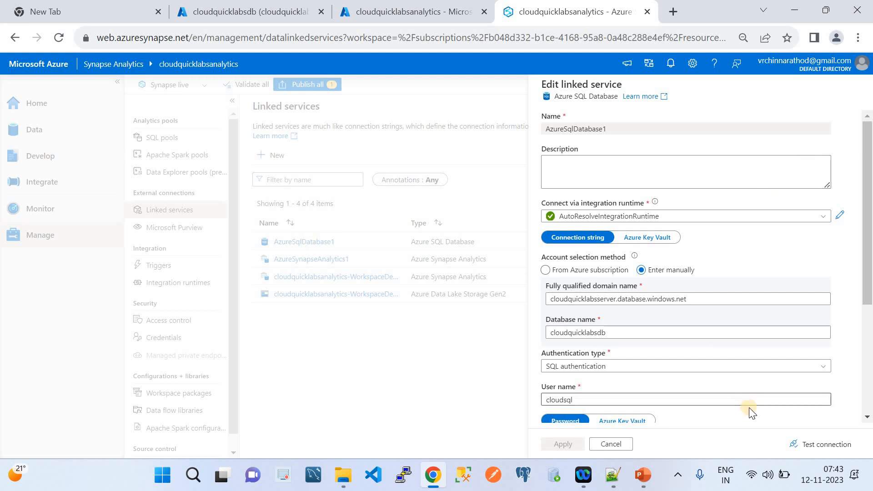
{"action": "left_click", "coordinate": [602, 447]}
{"action": "left_click", "coordinate": [609, 444]}
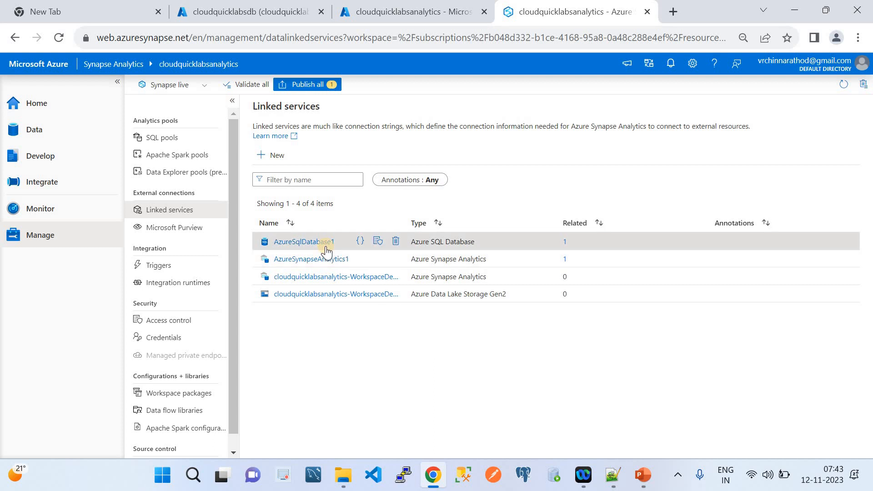
{"action": "left_click", "coordinate": [267, 159]}
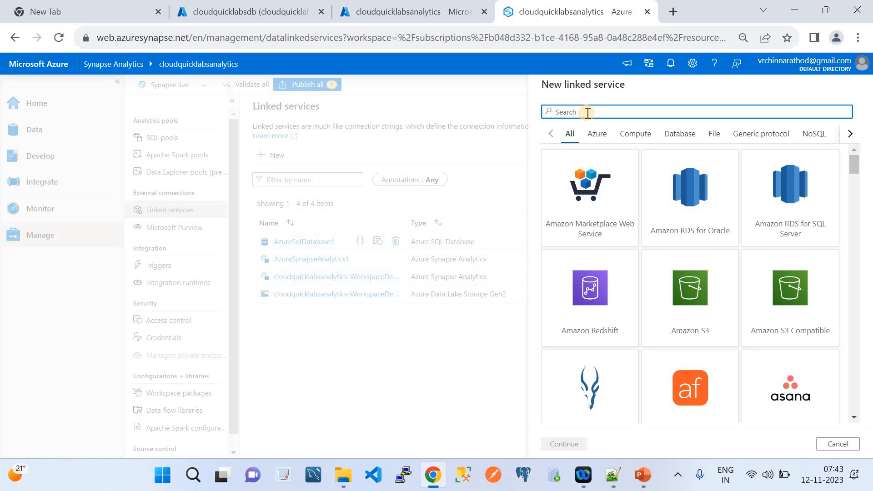
Search 'SQL' and continue with the Azure SQL Database connector.
{"action": "type", "text": "SQL"}
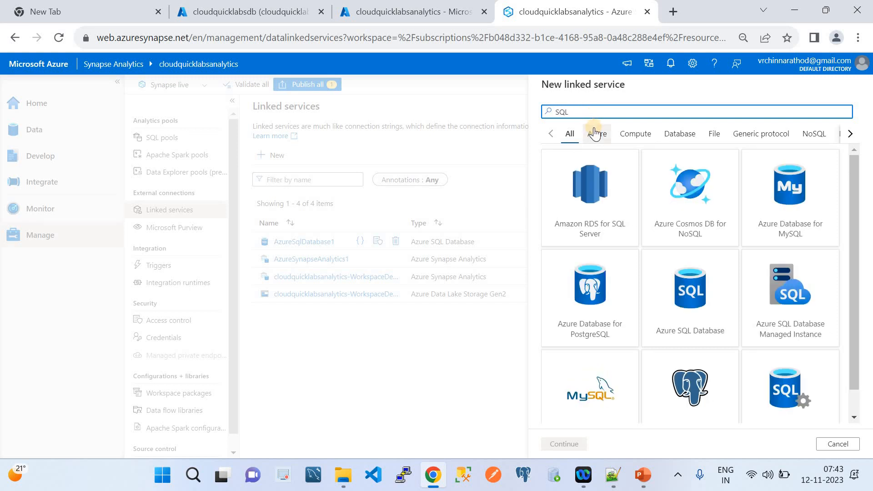
{"action": "left_click", "coordinate": [690, 297]}
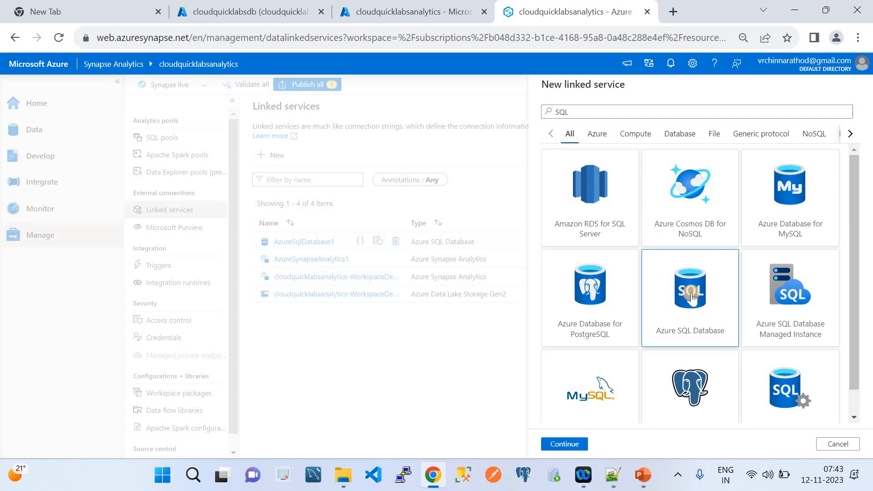
{"action": "left_click", "coordinate": [566, 444]}
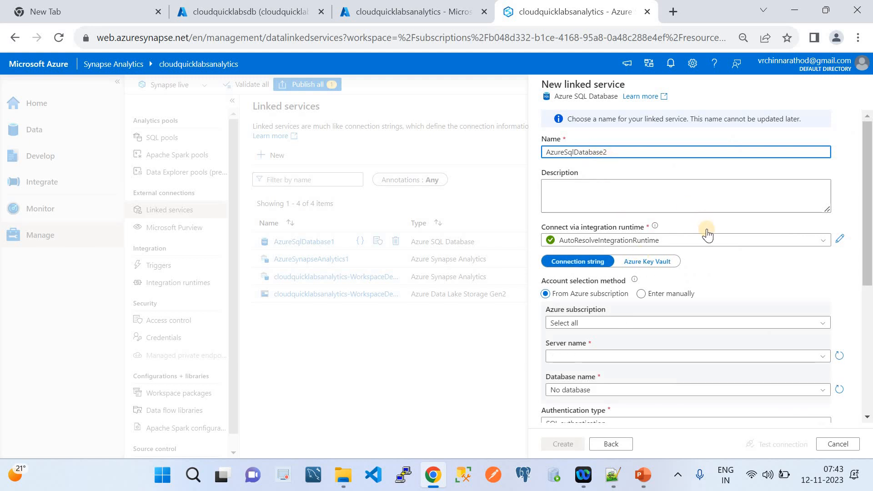
Select subscription azure-cloud-quick-labs and server cloudquicklabsserver for the linked service.
{"action": "scroll", "coordinate": [711, 277], "scroll_direction": "down", "scroll_amount": 1}
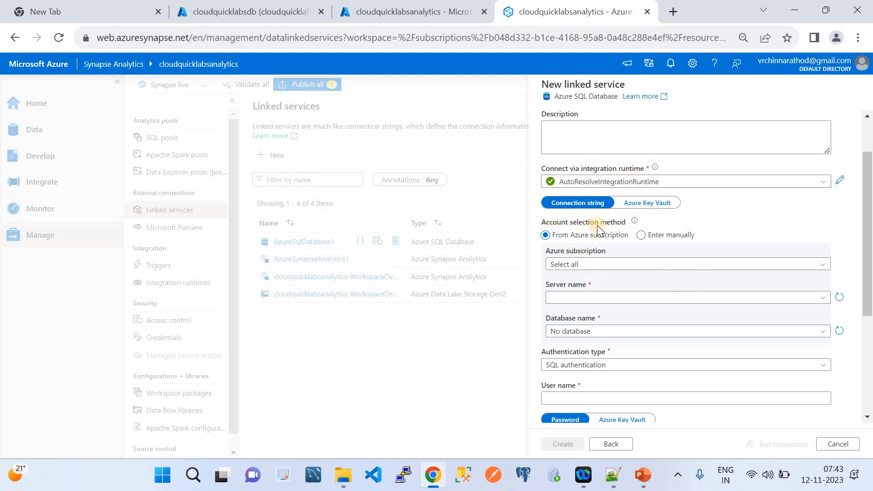
{"action": "left_click", "coordinate": [597, 264]}
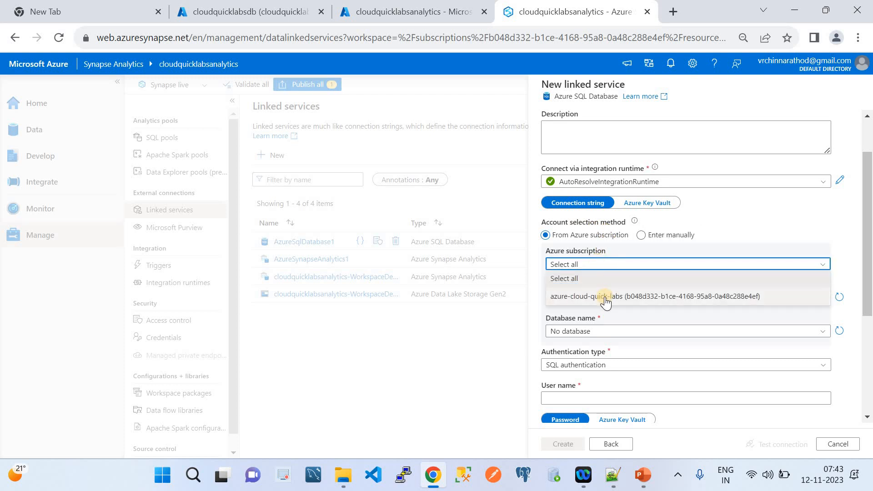
{"action": "left_click", "coordinate": [605, 298]}
{"action": "left_click", "coordinate": [604, 298]}
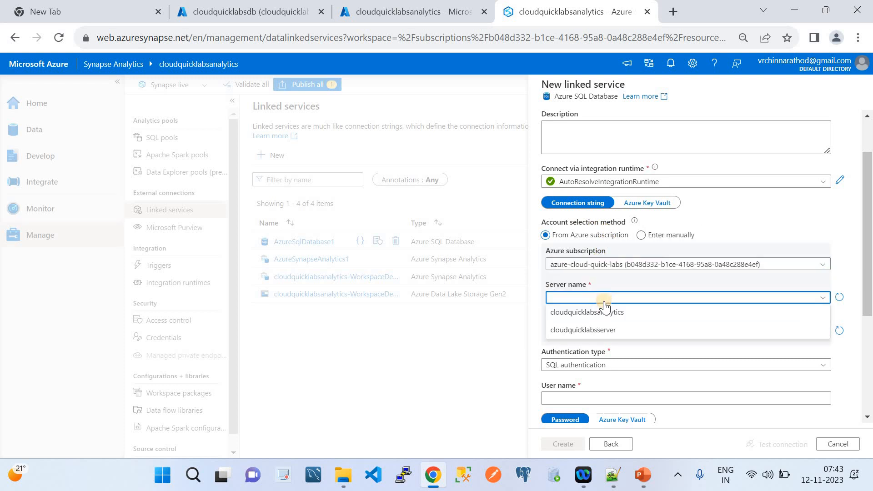
{"action": "left_click", "coordinate": [607, 335]}
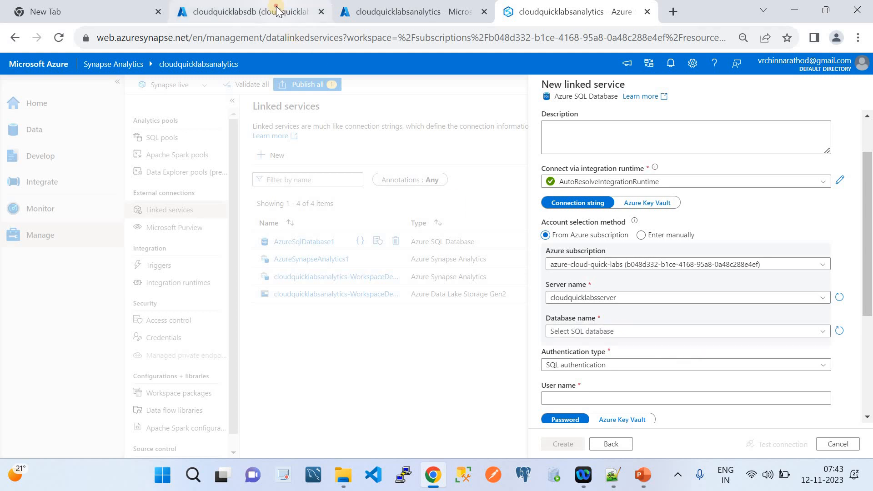
{"action": "left_click", "coordinate": [276, 10]}
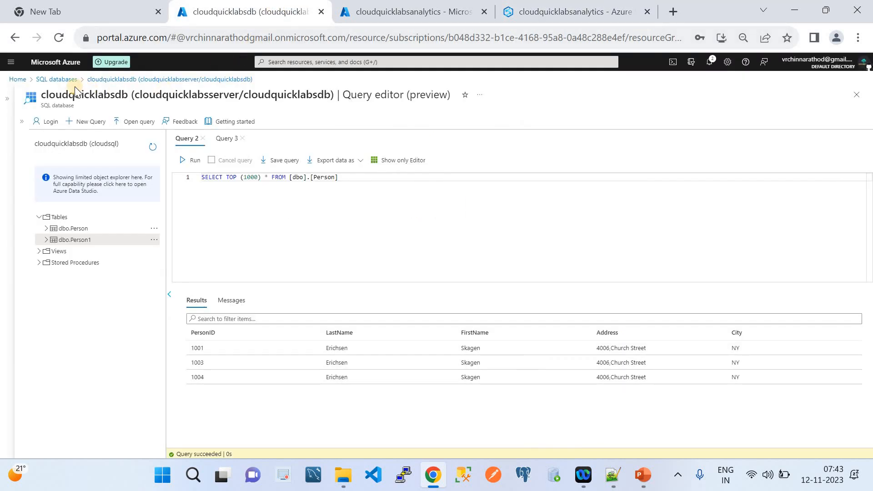
Discard the unsaved query edits and reopen the cloudquicklabsdb database overview in the portal.
{"action": "left_click", "coordinate": [61, 79]}
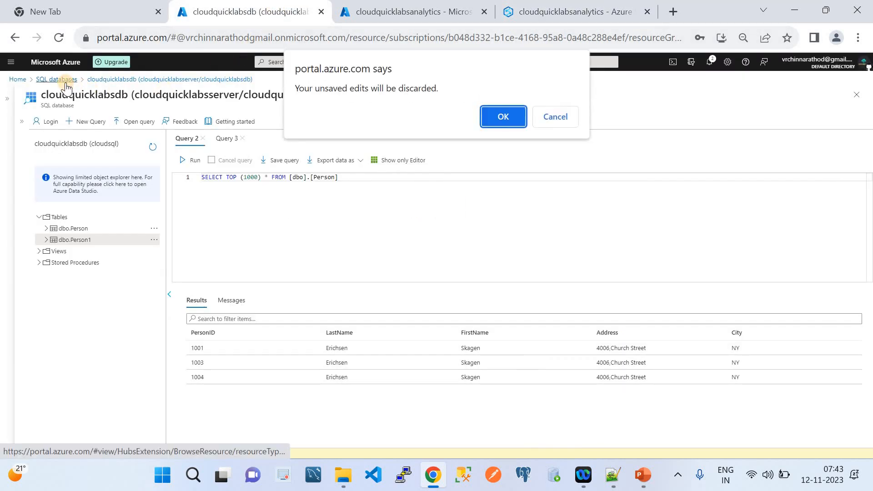
{"action": "left_click", "coordinate": [500, 121]}
{"action": "left_click", "coordinate": [79, 193]}
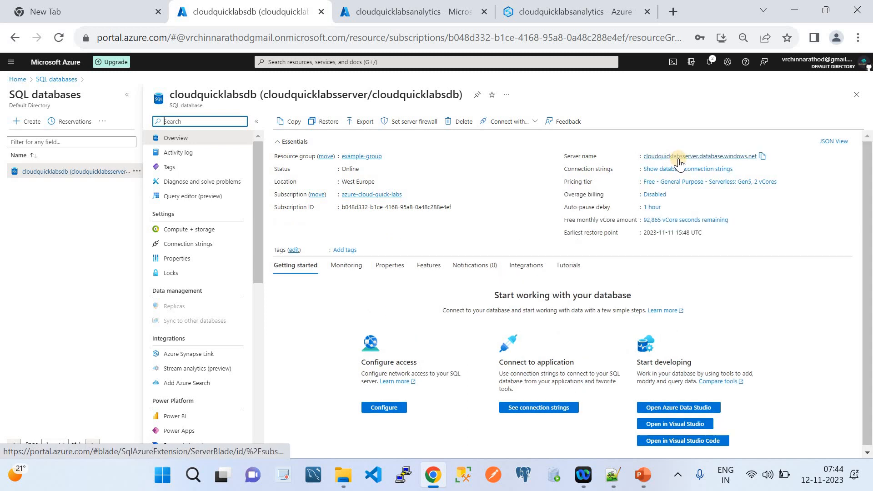
{"action": "left_click", "coordinate": [571, 9]}
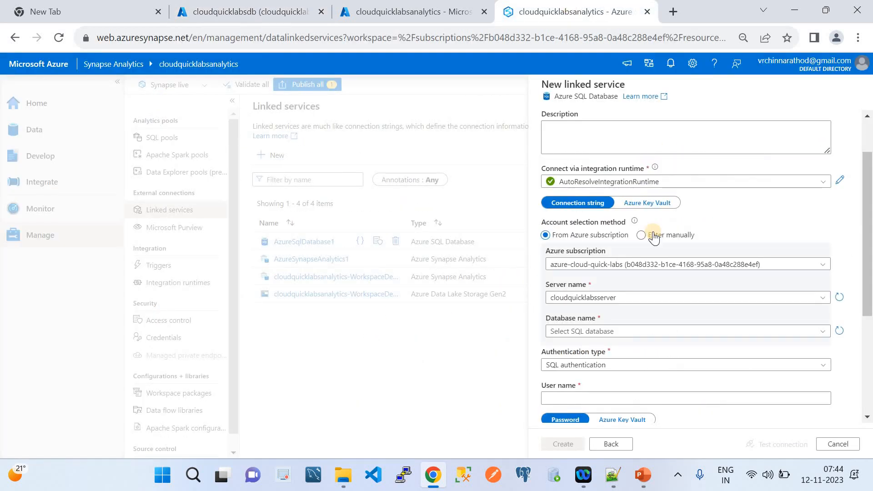
Set server cloudquicklabsserver, database cloudquicklabsdb, and SQL authentication on the linked service.
{"action": "left_click", "coordinate": [620, 297]}
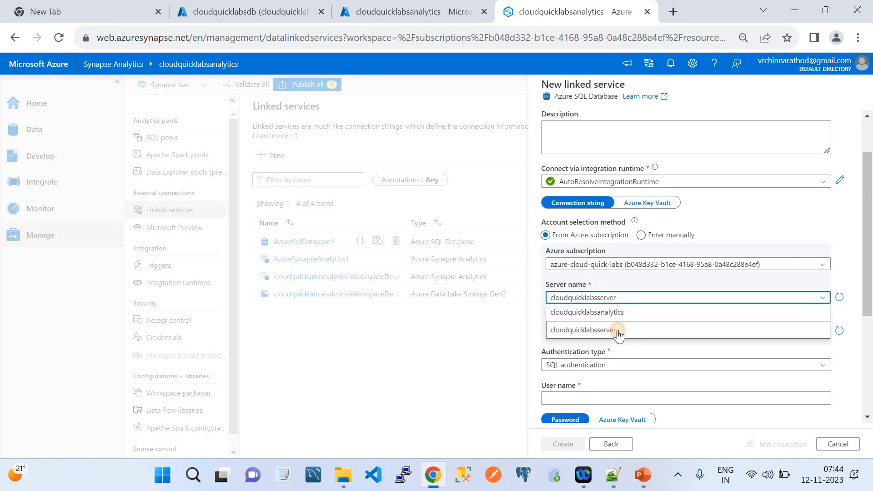
{"action": "left_click", "coordinate": [618, 330]}
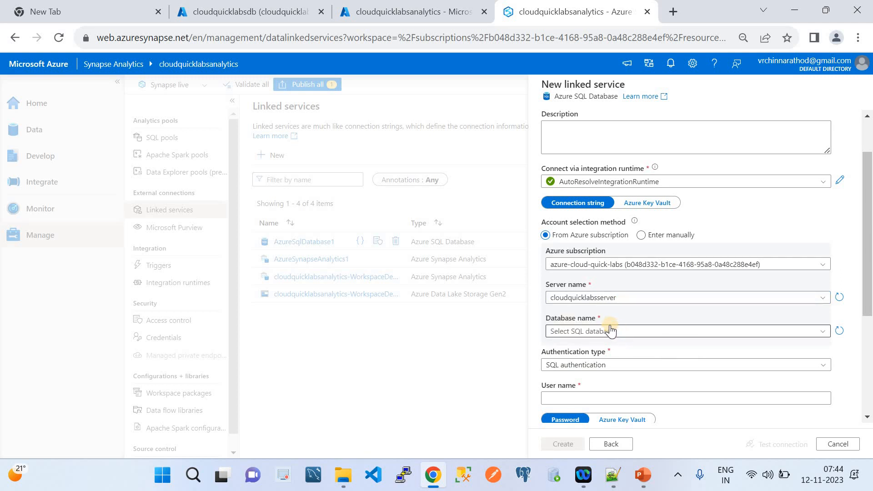
{"action": "left_click", "coordinate": [610, 336]}
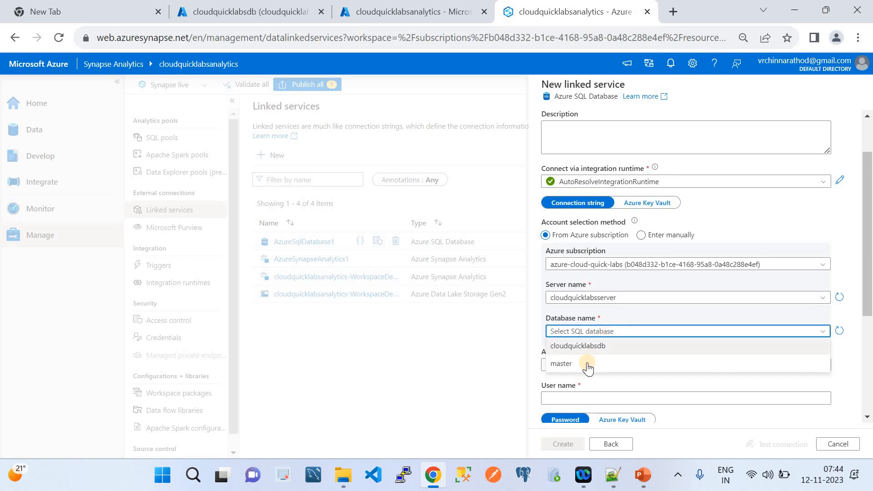
{"action": "left_click", "coordinate": [582, 348]}
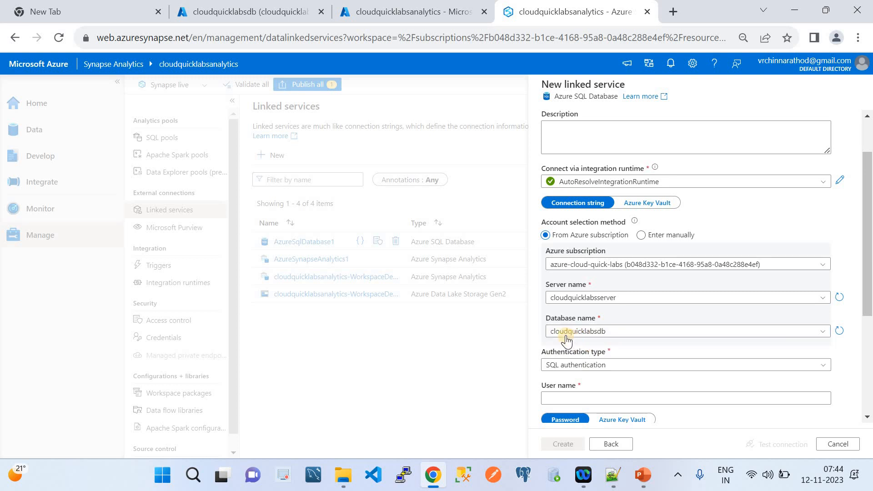
{"action": "scroll", "coordinate": [604, 339], "scroll_direction": "down", "scroll_amount": 1}
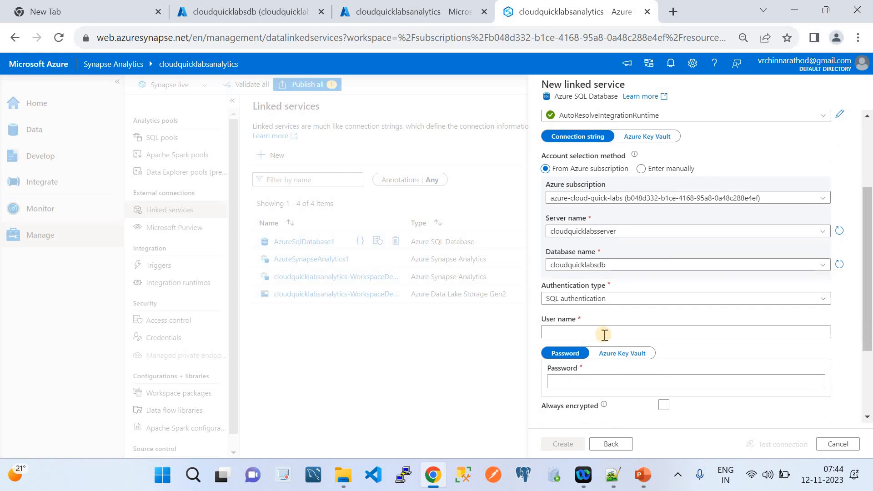
{"action": "left_click", "coordinate": [600, 301]}
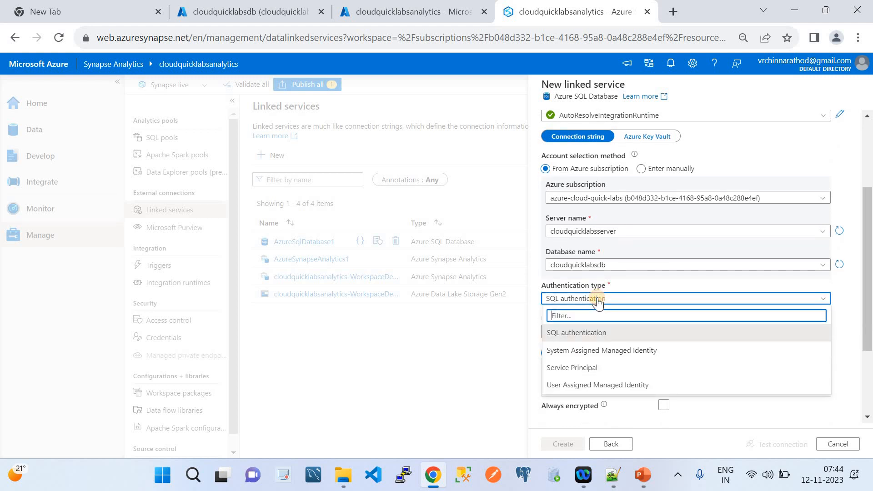
{"action": "left_click", "coordinate": [581, 335]}
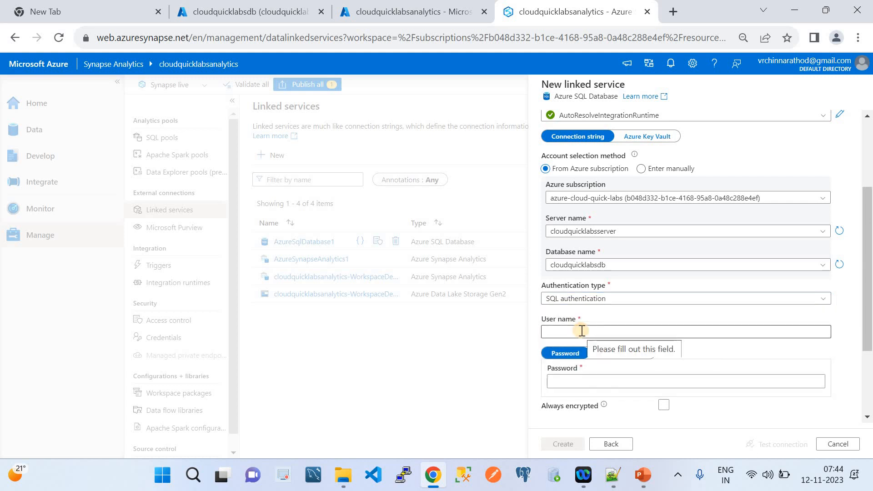
{"action": "left_click", "coordinate": [581, 331]}
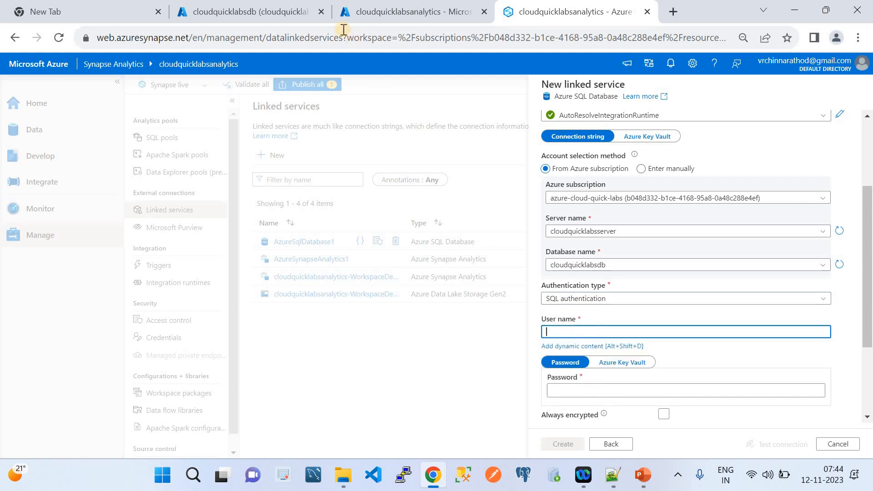
Look up the SQL login name in the portal's cloudquicklabsdb Query editor.
{"action": "left_click", "coordinate": [301, 15]}
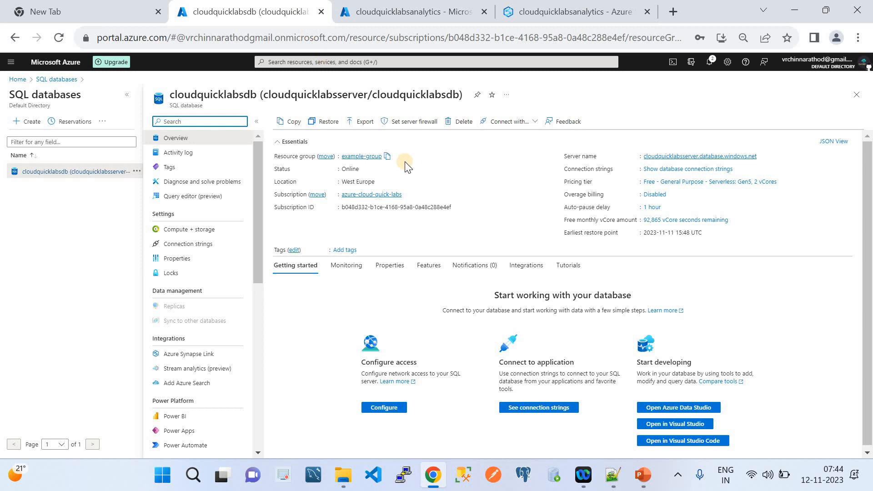
{"action": "left_click", "coordinate": [188, 197]}
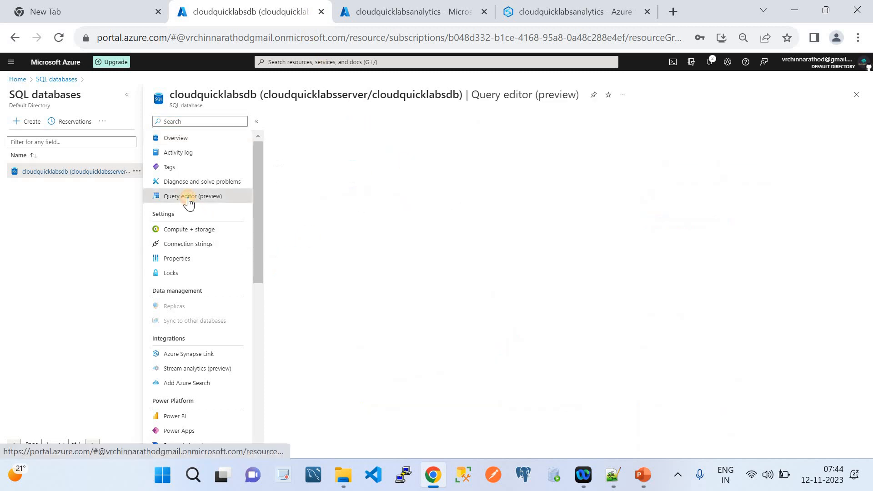
{"action": "left_click_drag", "start_coordinate": [460, 259], "coordinate": [398, 259]}
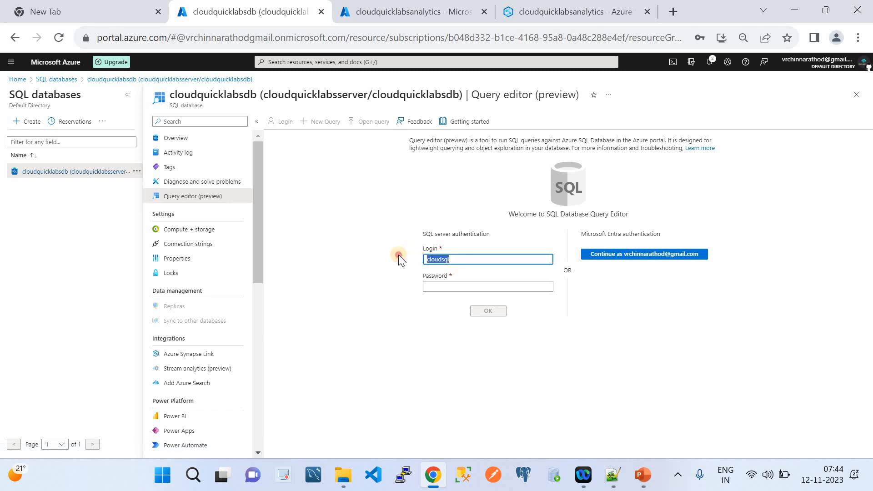
{"action": "left_click", "coordinate": [568, 14]}
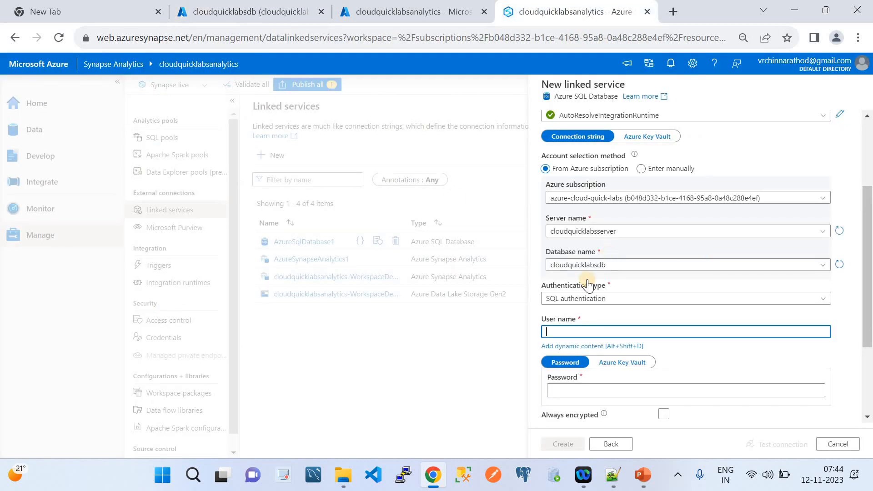
Enter the SQL account password, test the connection successfully, then cancel the linked service.
{"action": "scroll", "coordinate": [570, 318], "scroll_direction": "down", "scroll_amount": 3}
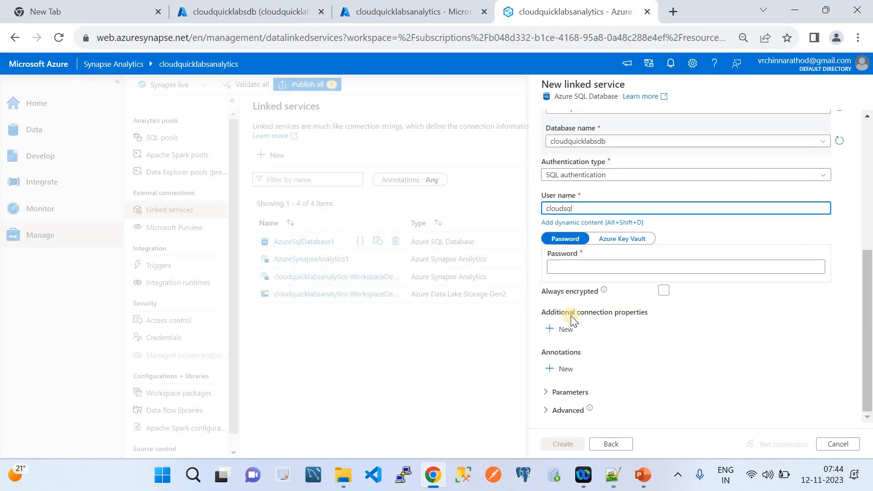
{"action": "left_click", "coordinate": [555, 268]}
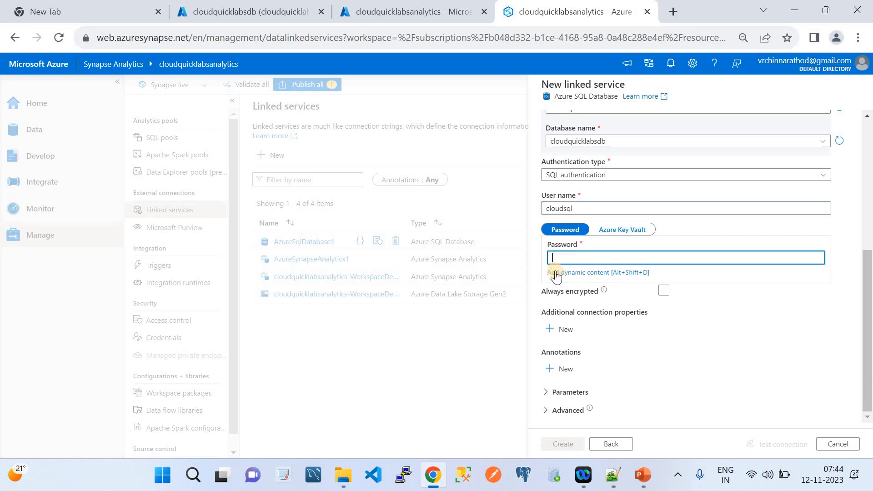
{"action": "type", "text": "•••••"}
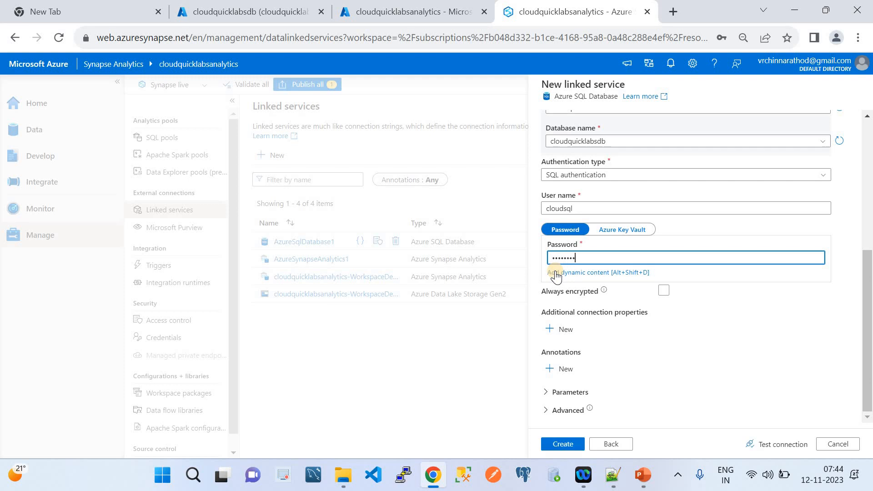
{"action": "left_click", "coordinate": [761, 445]}
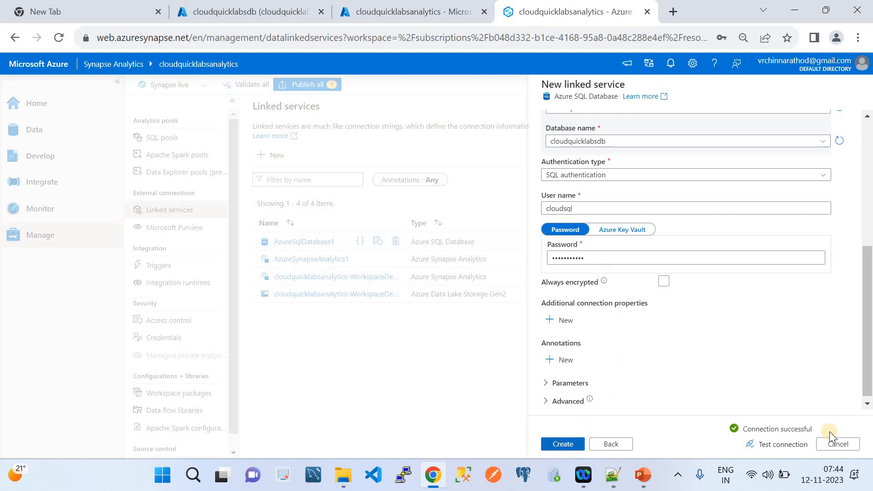
{"action": "left_click", "coordinate": [836, 443]}
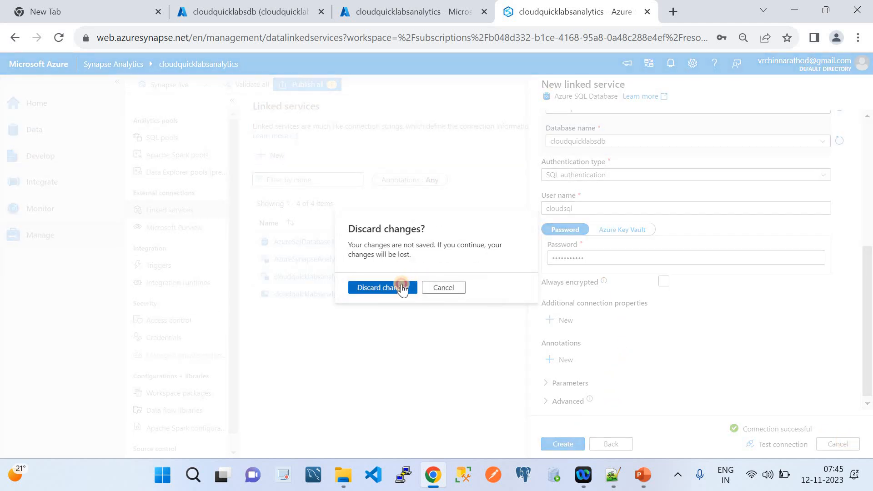
Discard the previous linked service and start a new Azure Synapse Analytics linked service.
{"action": "left_click", "coordinate": [402, 288]}
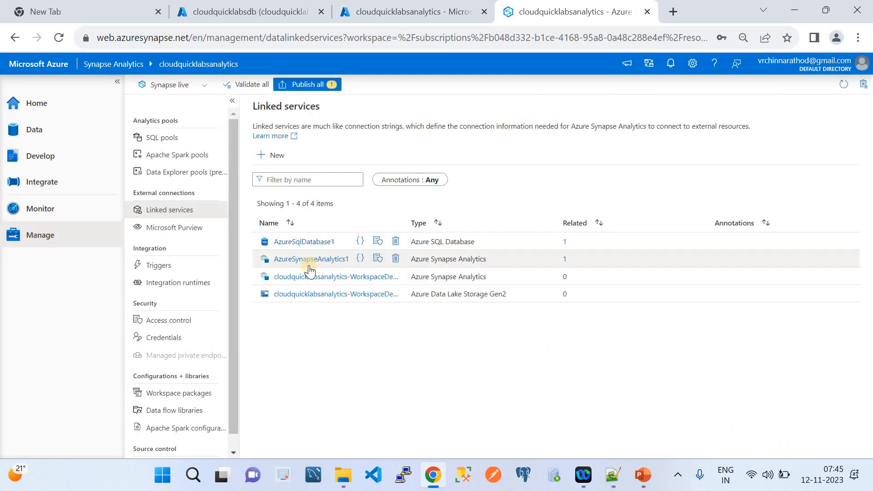
{"action": "left_click", "coordinate": [275, 154]}
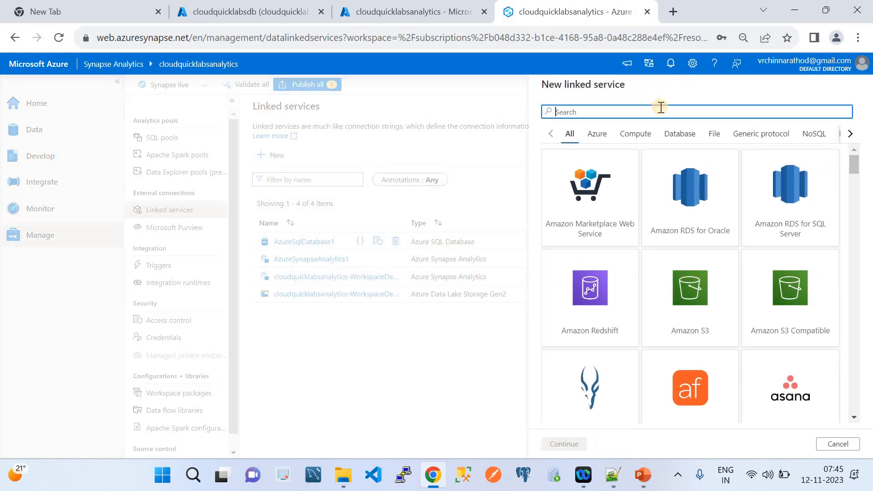
{"action": "type", "text": "Syn"}
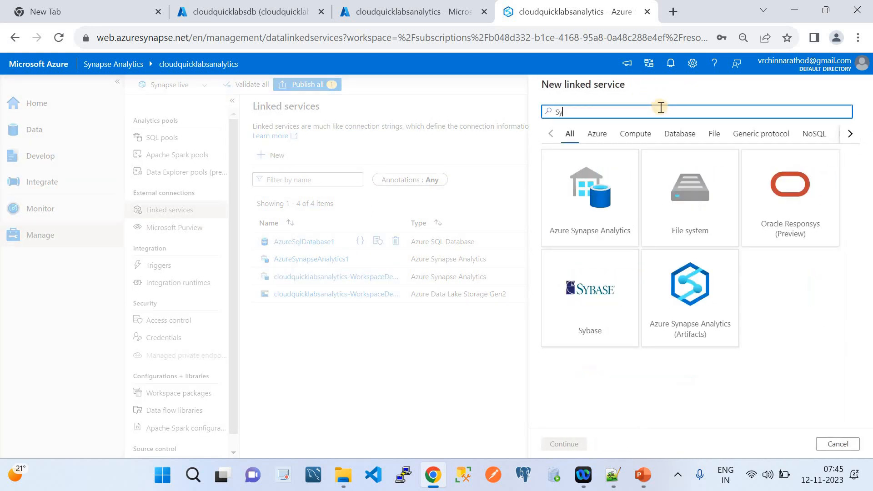
{"action": "left_click", "coordinate": [609, 208]}
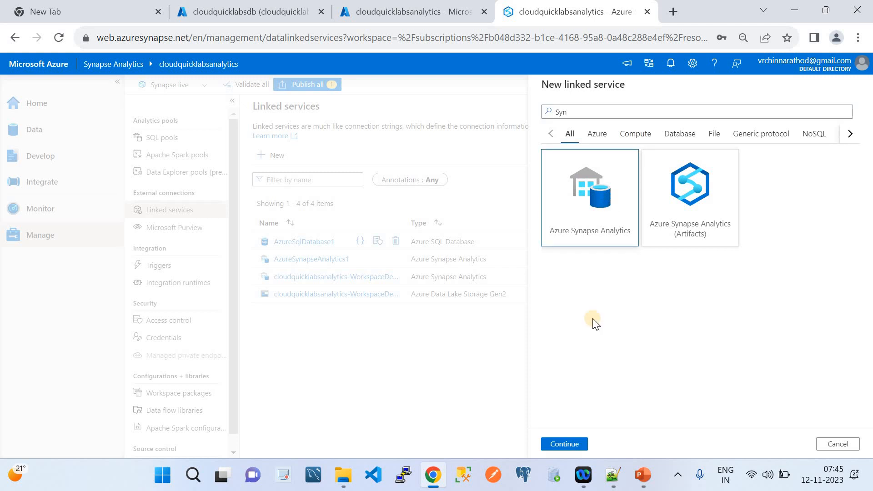
{"action": "left_click", "coordinate": [569, 436]}
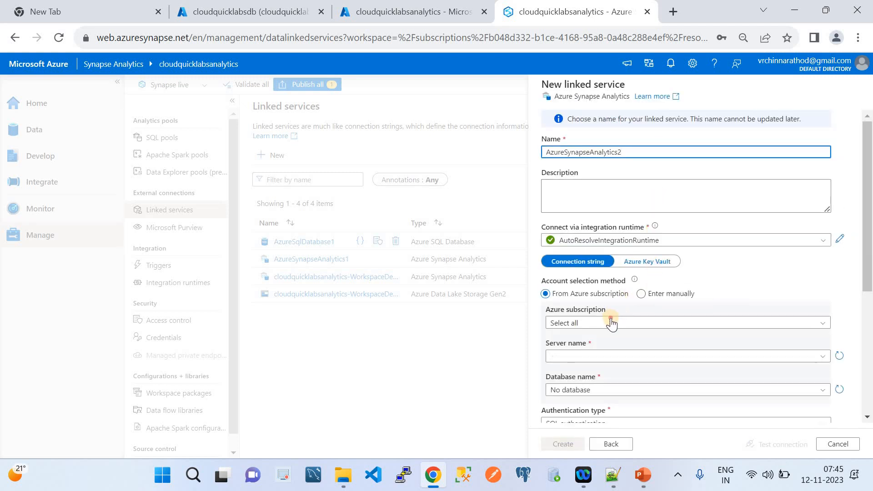
Select subscription azure-cloud-quick-labs, server cloudquicklabsanalytics and database clouddedicatedsql for the linked service.
{"action": "left_click", "coordinate": [609, 322]}
{"action": "left_click", "coordinate": [609, 354]}
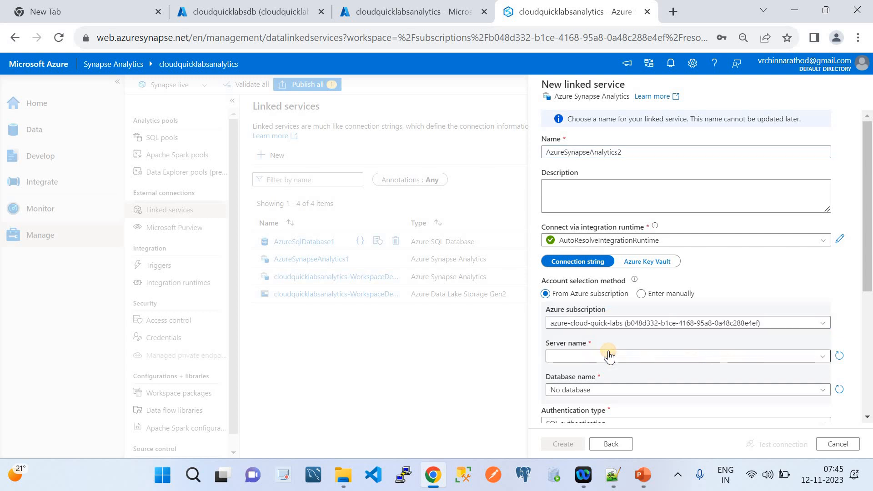
{"action": "scroll", "coordinate": [610, 356], "scroll_direction": "down", "scroll_amount": 2}
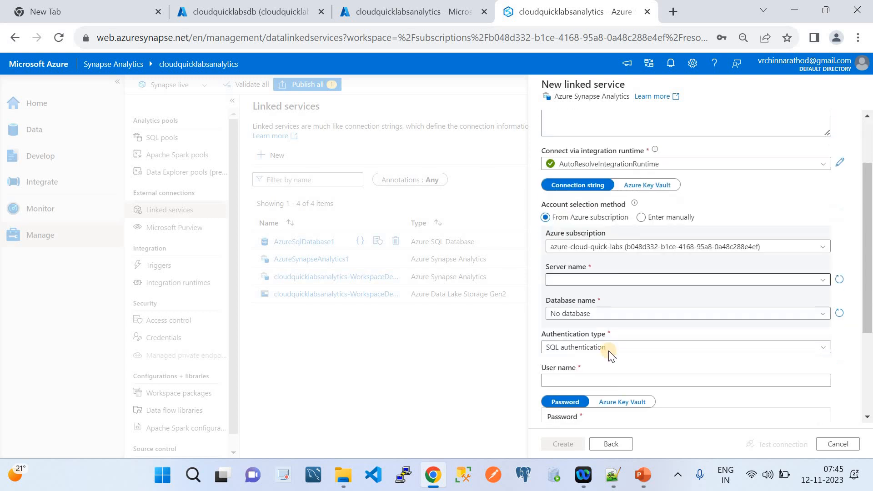
{"action": "left_click", "coordinate": [585, 276]}
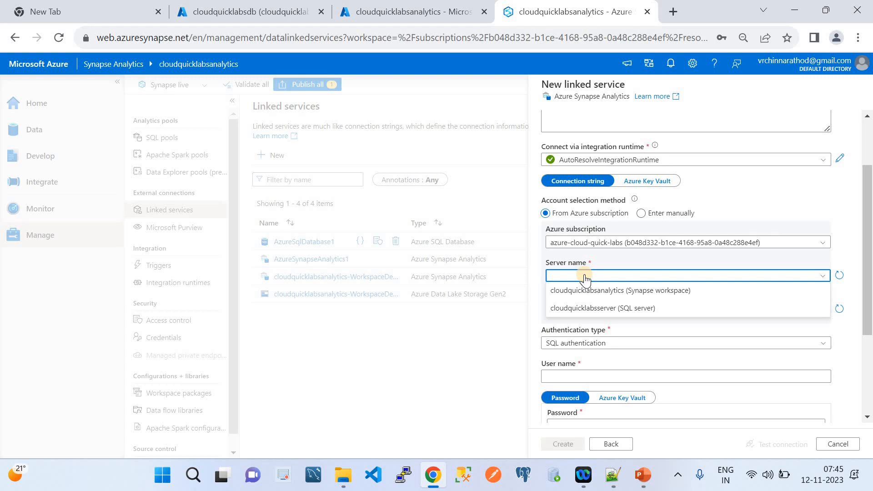
{"action": "left_click", "coordinate": [594, 293]}
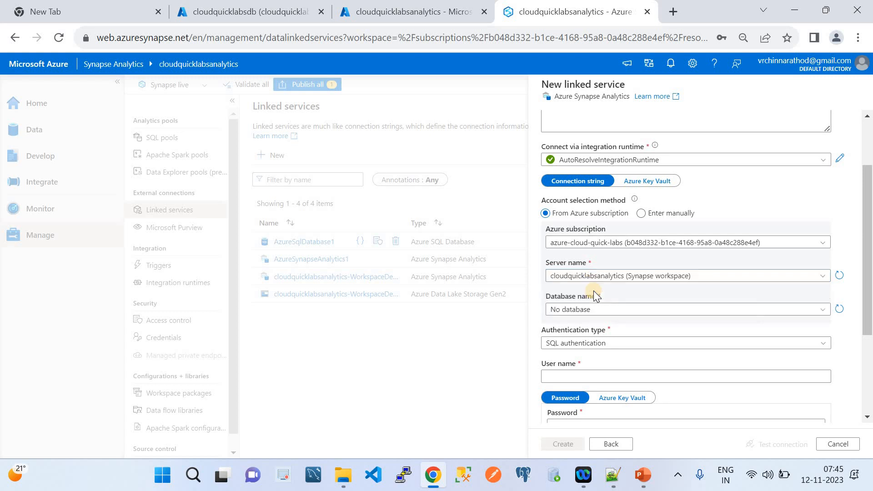
{"action": "left_click", "coordinate": [625, 275]}
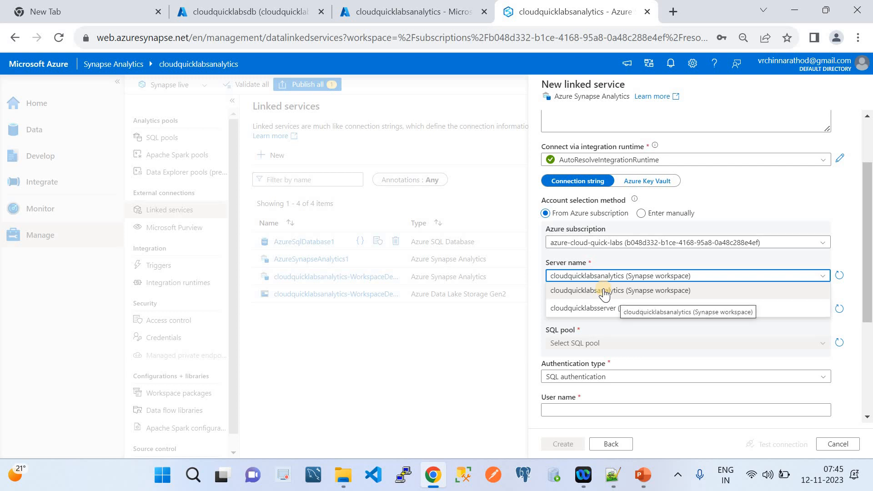
{"action": "left_click", "coordinate": [604, 292]}
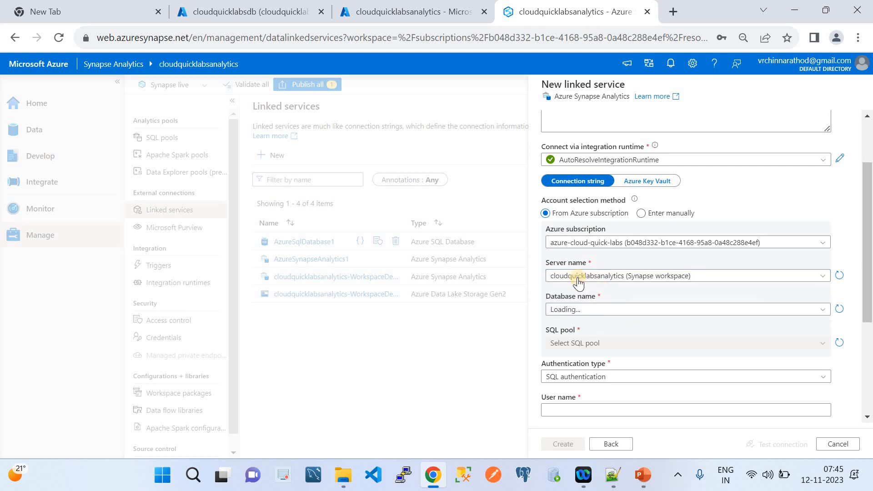
{"action": "left_click", "coordinate": [650, 279]}
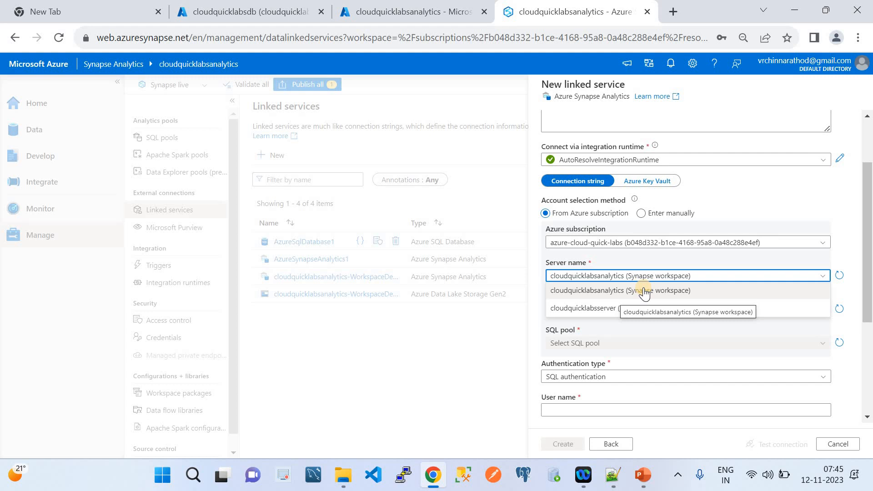
{"action": "left_click", "coordinate": [608, 290]}
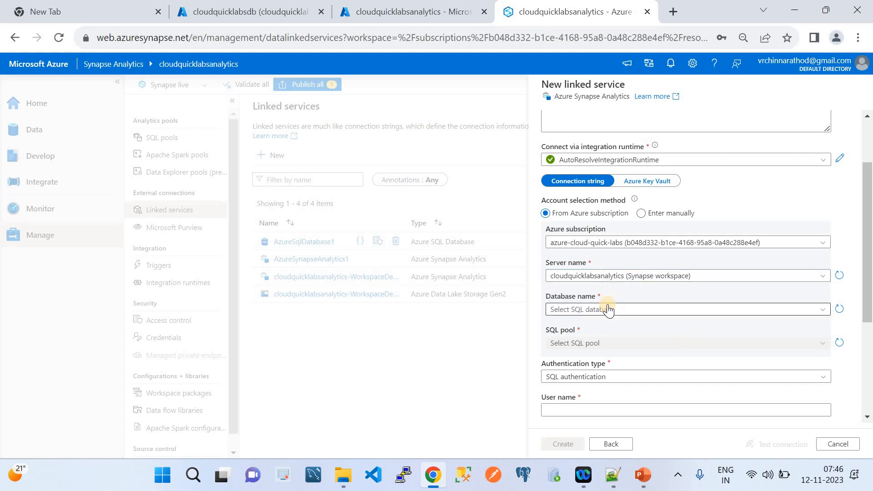
{"action": "left_click", "coordinate": [608, 309]}
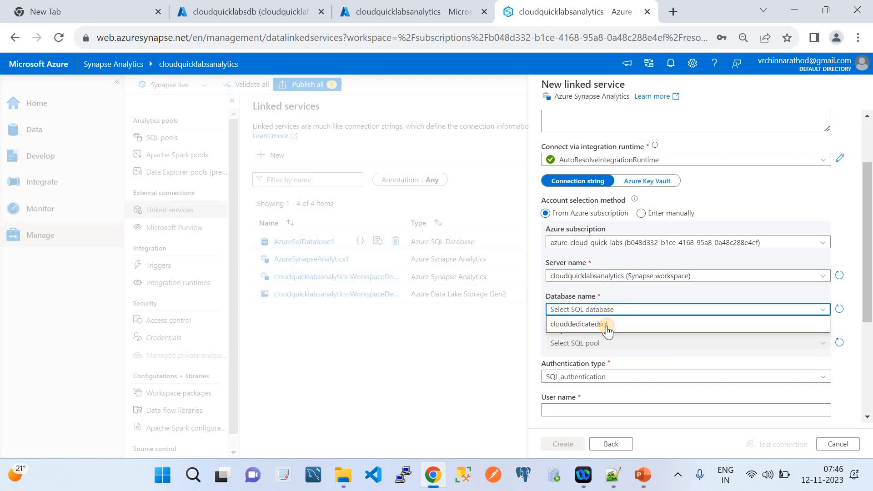
{"action": "left_click", "coordinate": [606, 325]}
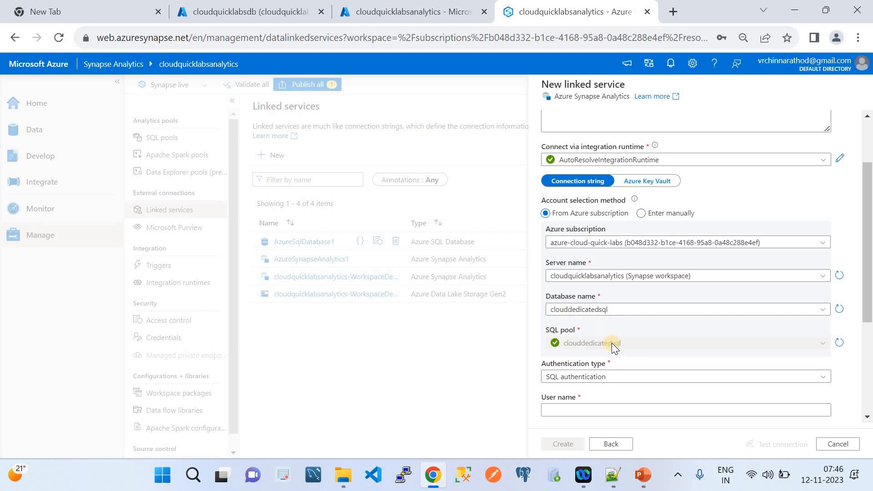
Move to the User name field and bring up the workspace overview in the Azure portal.
{"action": "scroll", "coordinate": [607, 330], "scroll_direction": "down", "scroll_amount": 3}
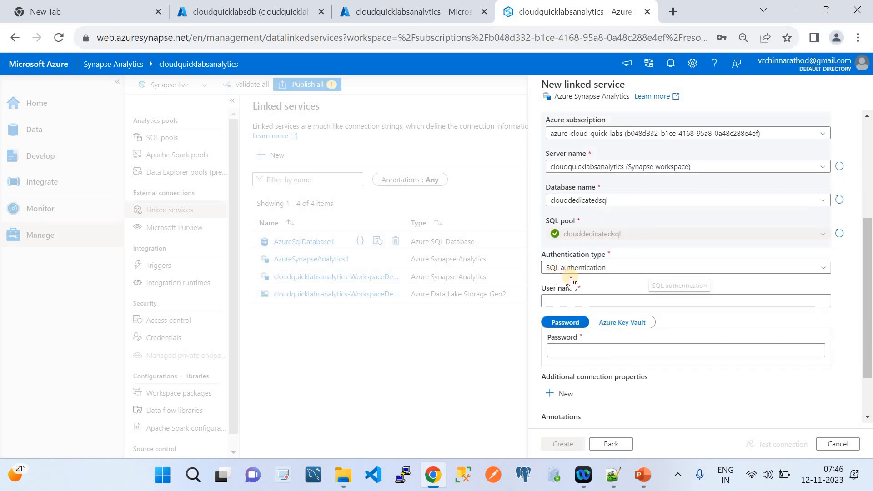
{"action": "left_click", "coordinate": [572, 302]}
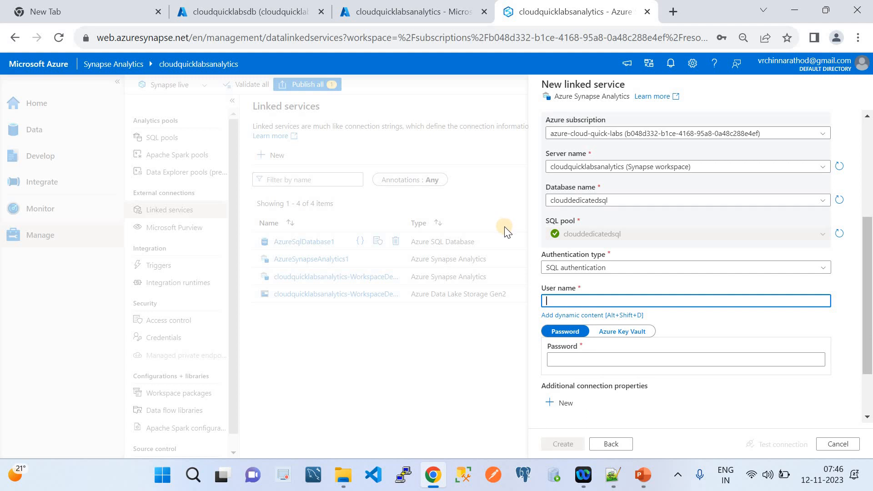
{"action": "left_click", "coordinate": [445, 5]}
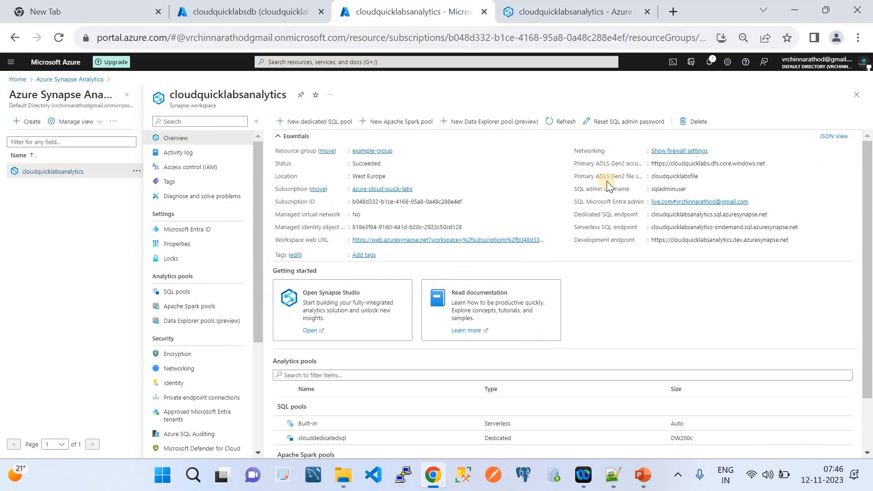
Copy the SQL admin username from the workspace Overview and return to Synapse Studio.
{"action": "left_click", "coordinate": [692, 189]}
{"action": "left_click", "coordinate": [691, 189]}
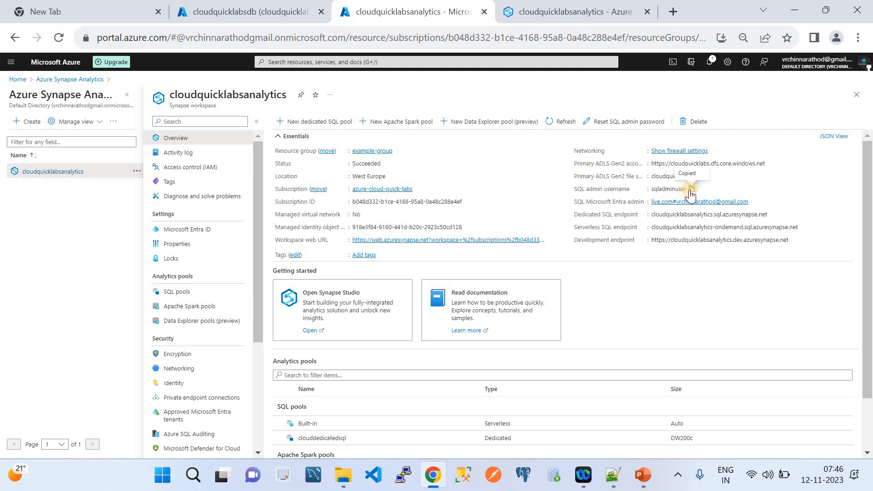
{"action": "left_click", "coordinate": [522, 18]}
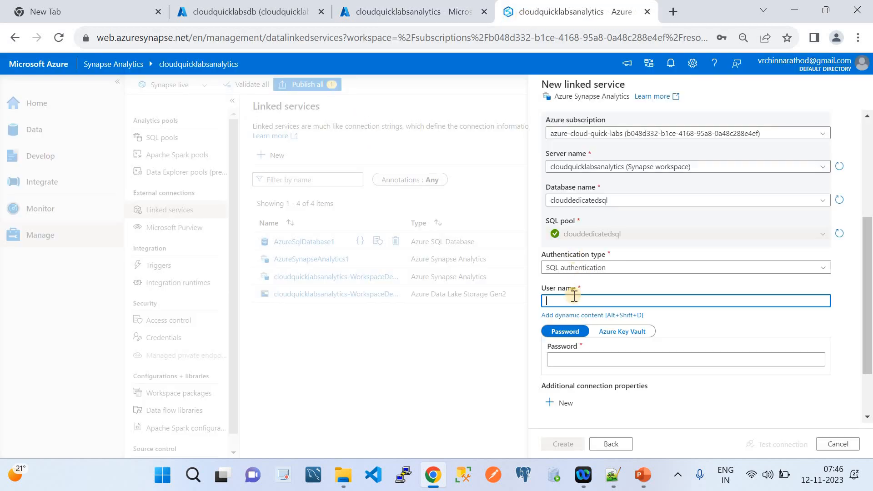
Paste the SQL admin username, enter the password, test the connection successfully, then cancel the panel.
{"action": "key", "text": "ctrl+v"}
{"action": "scroll", "coordinate": [572, 296], "scroll_direction": "down", "scroll_amount": 2}
{"action": "left_click", "coordinate": [553, 285]}
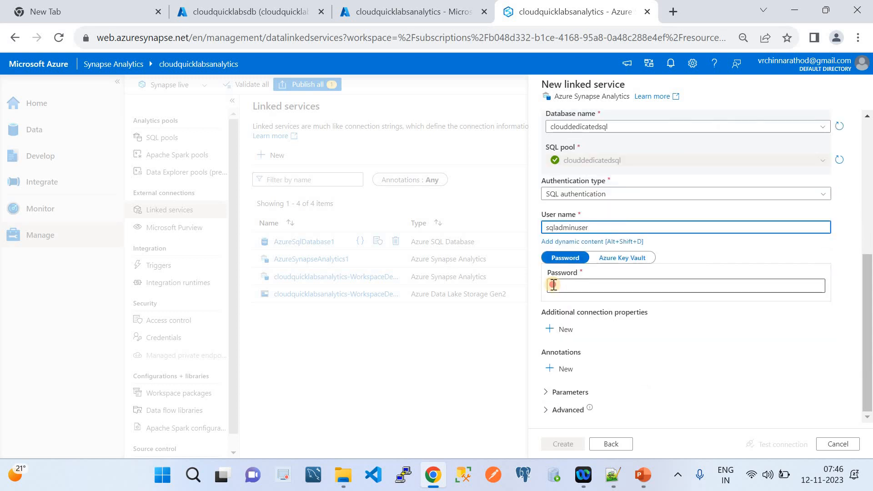
{"action": "type", "text": "**"}
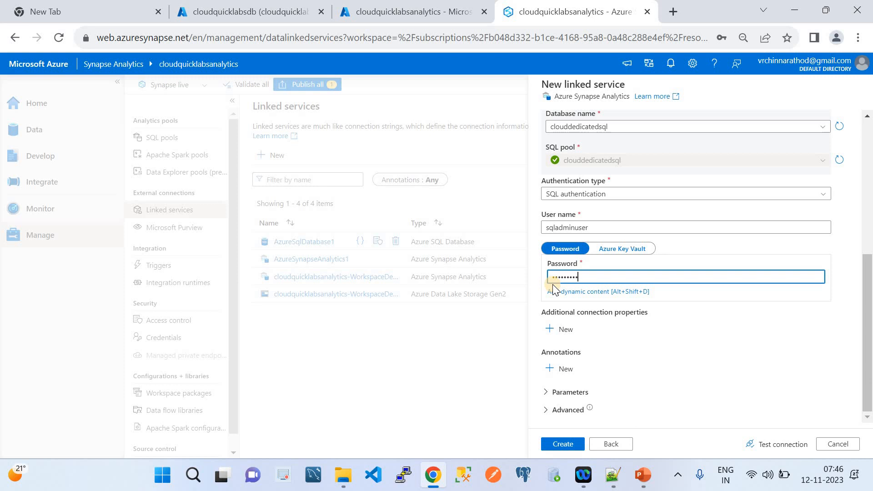
{"action": "type", "text": "23"}
{"action": "left_click", "coordinate": [764, 442]}
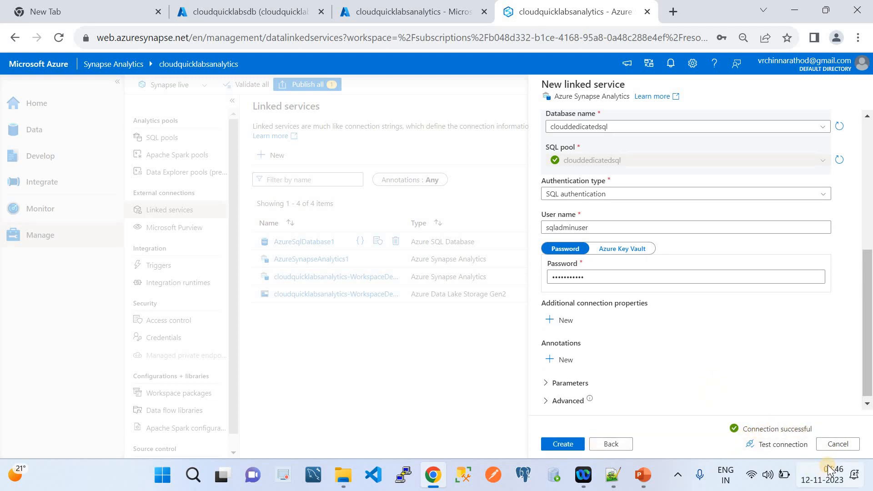
{"action": "left_click", "coordinate": [835, 443]}
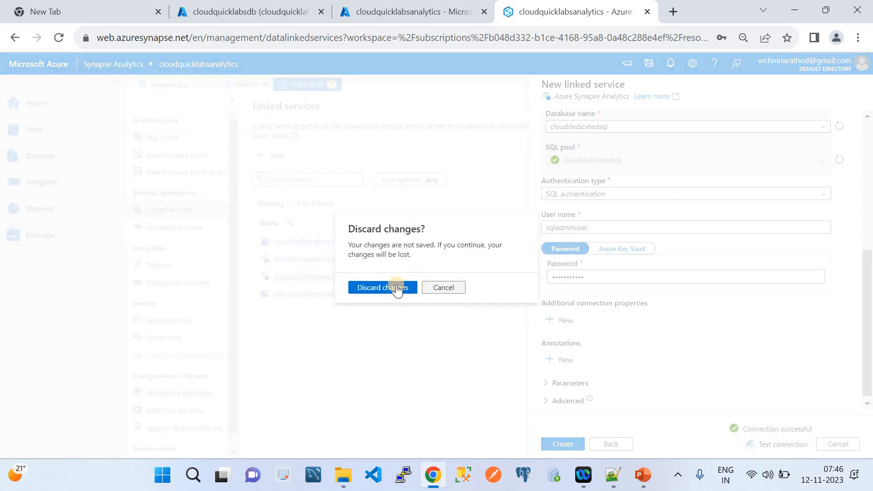
Discard the unsaved Azure Synapse Analytics linked service and go to the Integrate hub.
{"action": "left_click", "coordinate": [383, 287]}
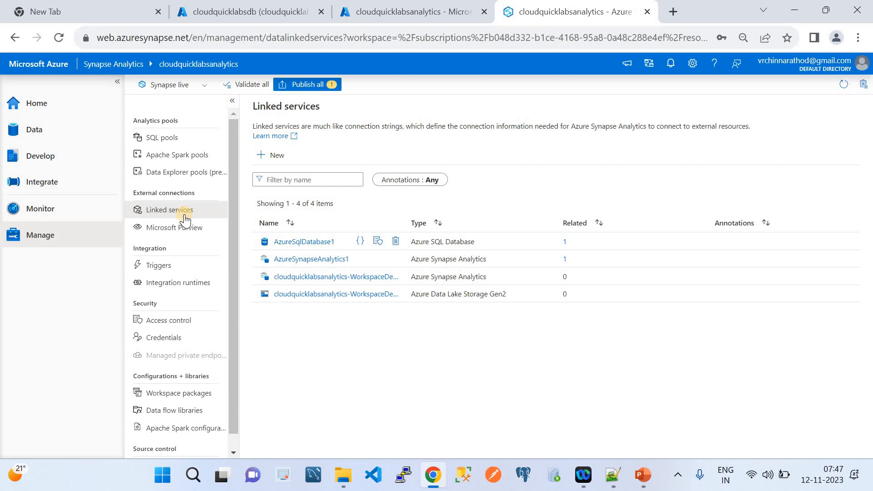
{"action": "left_click", "coordinate": [34, 186]}
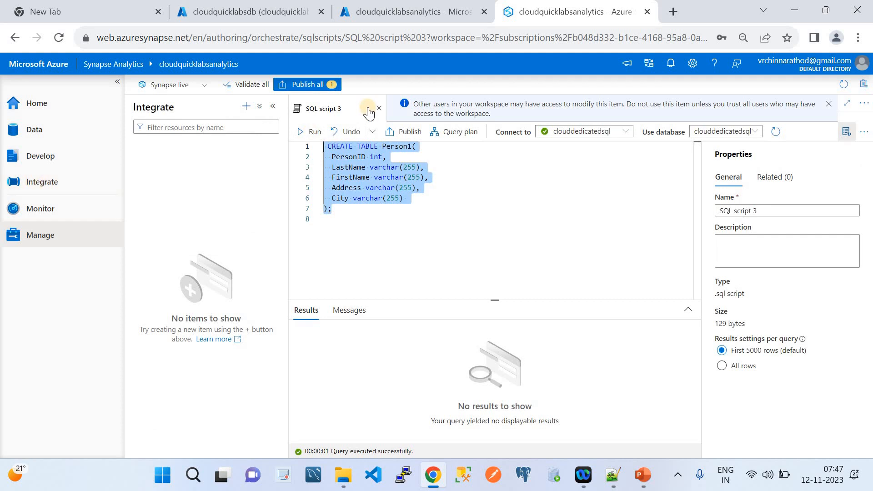
Close SQL script 3 with Close + discard changes and launch the Copy Data tool.
{"action": "left_click", "coordinate": [379, 108]}
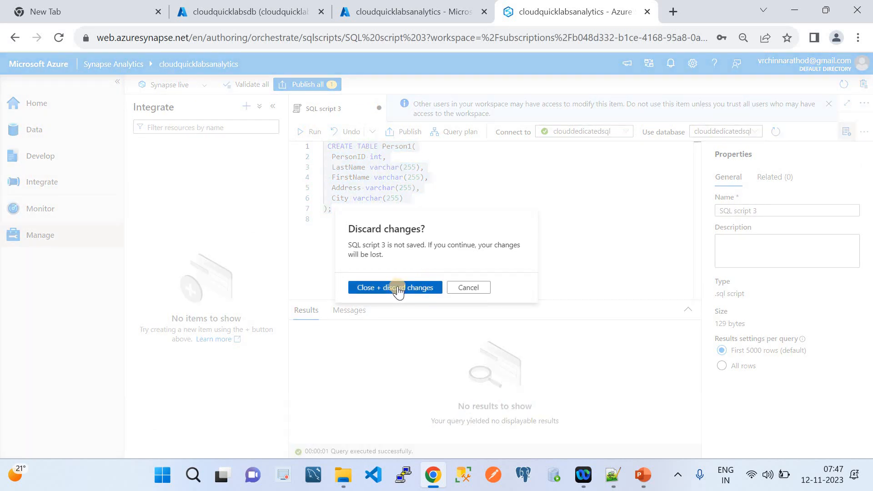
{"action": "left_click", "coordinate": [397, 289]}
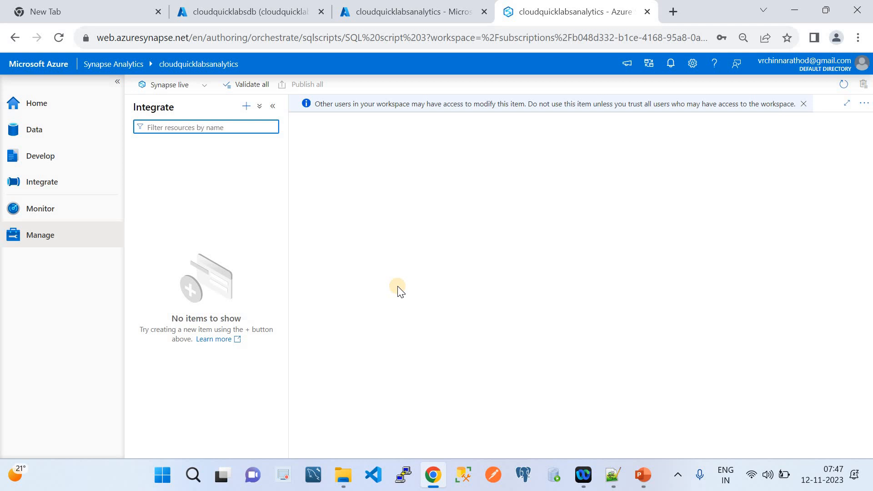
{"action": "left_click", "coordinate": [246, 106]}
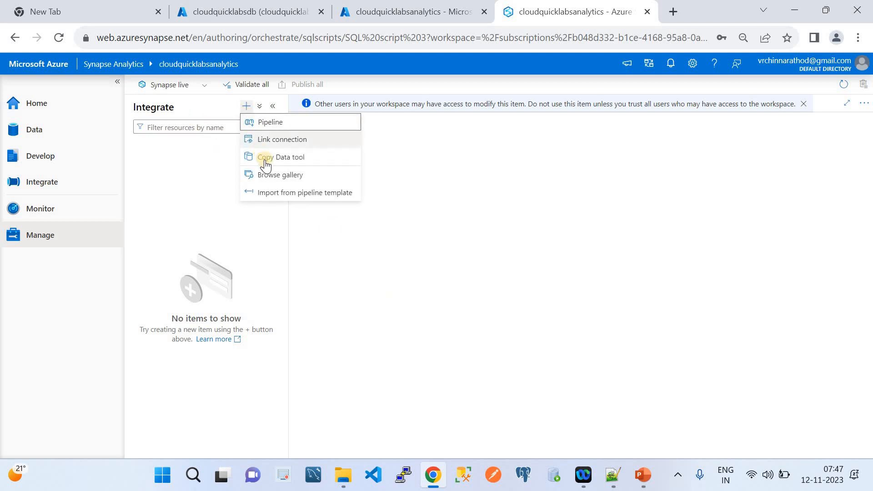
{"action": "left_click", "coordinate": [268, 166]}
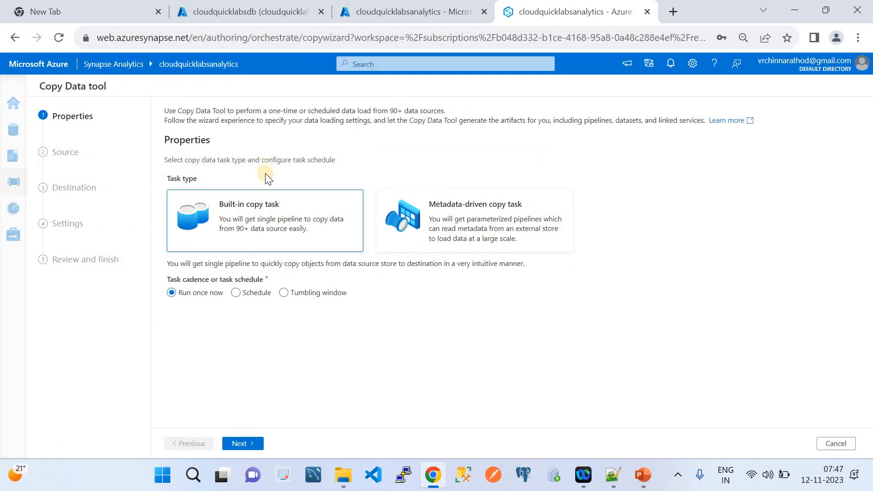
Keep a built-in run-once task and copy dbo.Person and dbo.Person1 from AzureSqlDatabase1 (Azure SQL Database).
{"action": "left_click", "coordinate": [241, 444]}
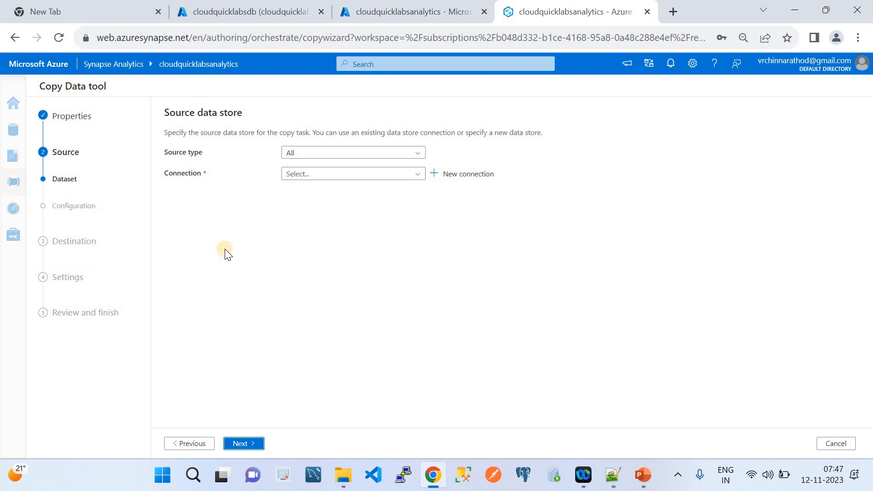
{"action": "left_click", "coordinate": [344, 154]}
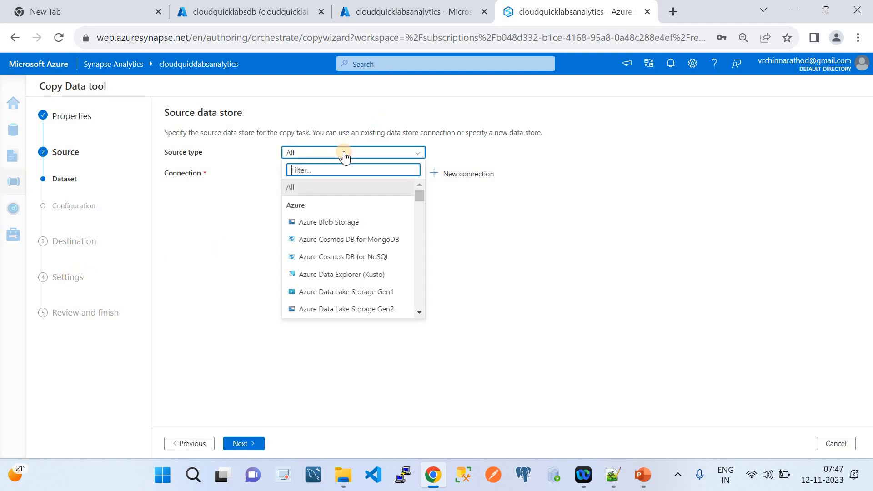
{"action": "type", "text": "SQL"}
{"action": "left_click", "coordinate": [346, 256]}
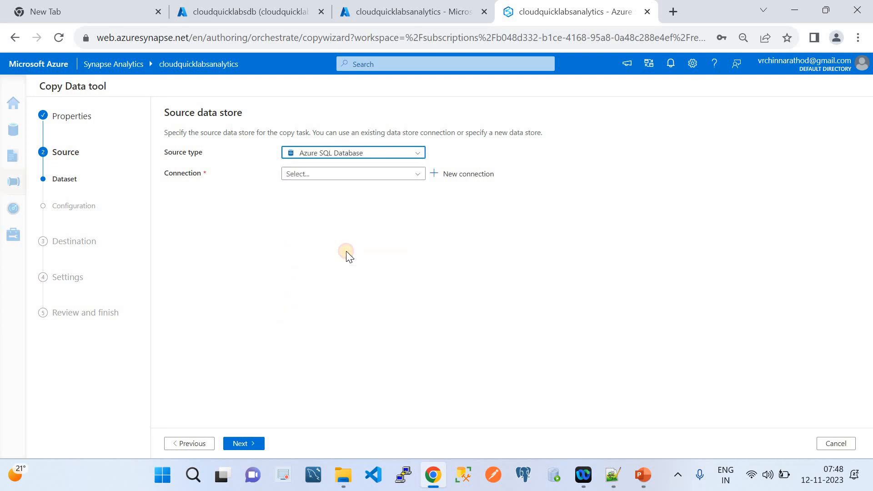
{"action": "left_click", "coordinate": [370, 173]}
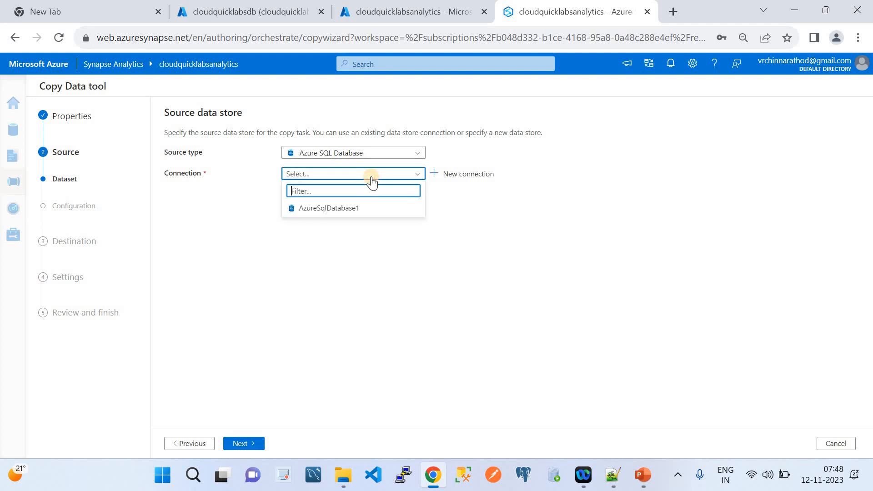
{"action": "left_click", "coordinate": [350, 209]}
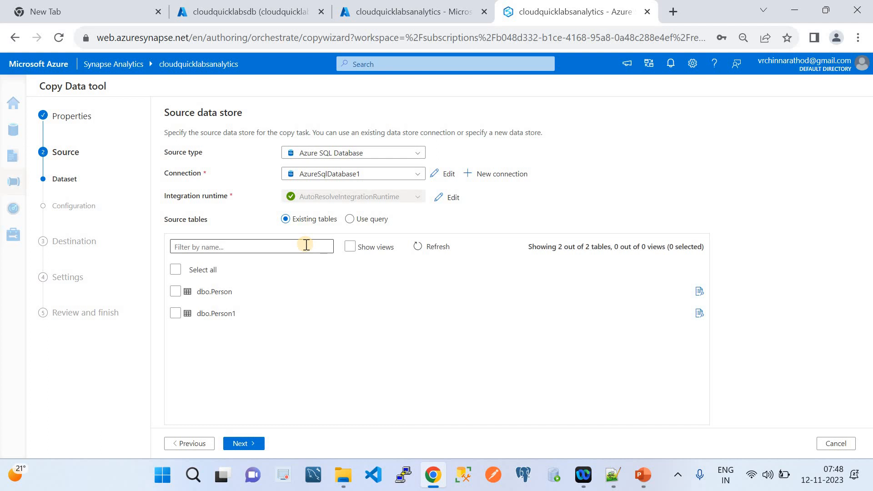
{"action": "left_click", "coordinate": [176, 270]}
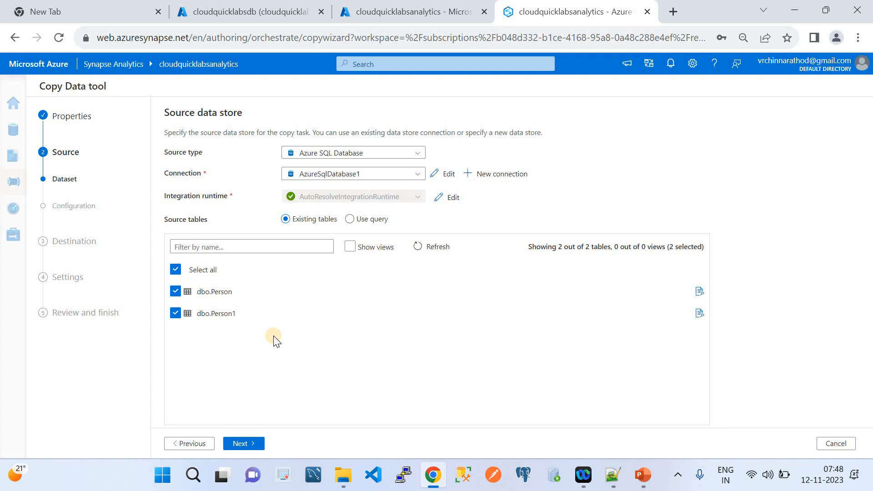
{"action": "left_click", "coordinate": [254, 444]}
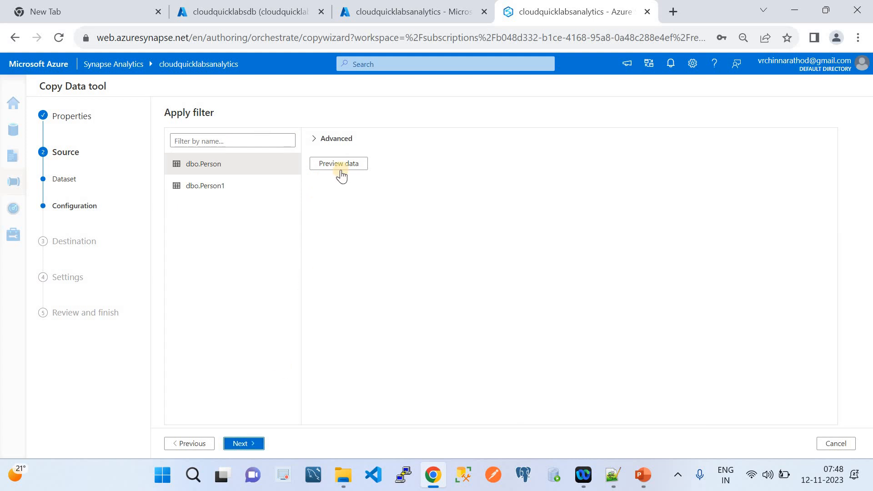
Preview the rows of dbo.Person and dbo.Person1, then advance to the destination step.
{"action": "left_click", "coordinate": [339, 167]}
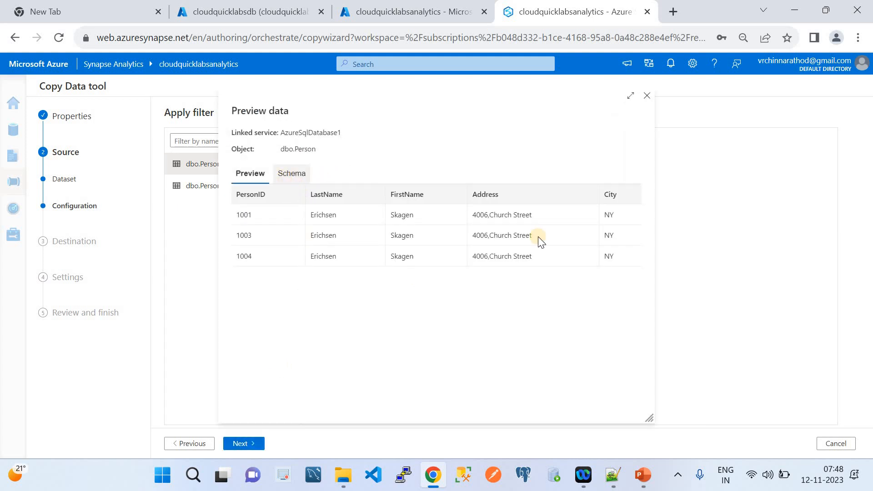
{"action": "left_click", "coordinate": [648, 95]}
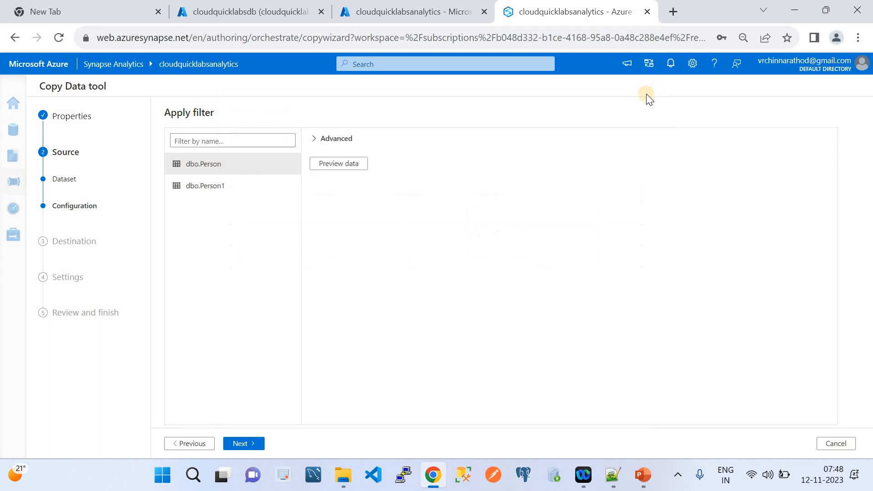
{"action": "left_click", "coordinate": [182, 189]}
{"action": "left_click", "coordinate": [329, 167]}
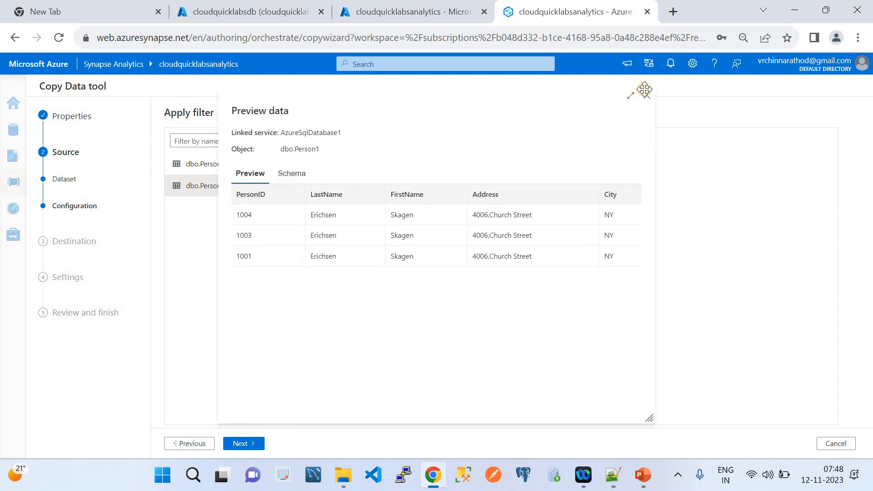
{"action": "left_click", "coordinate": [648, 95]}
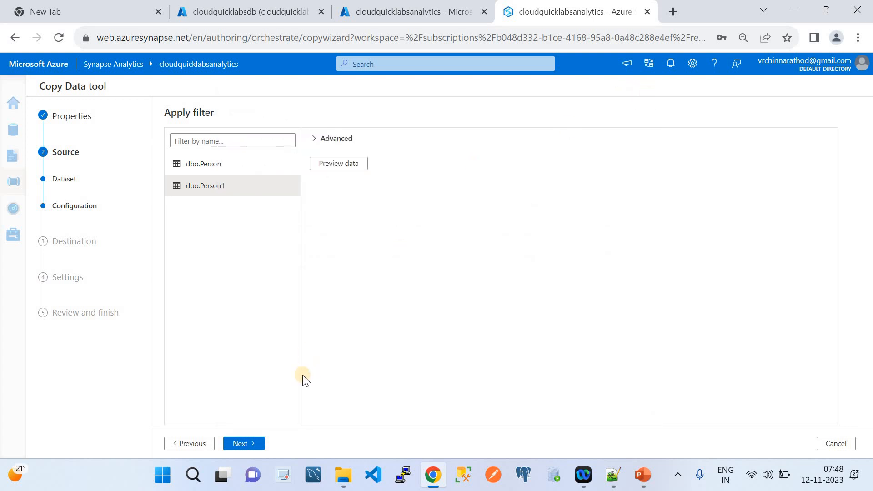
{"action": "left_click", "coordinate": [241, 443]}
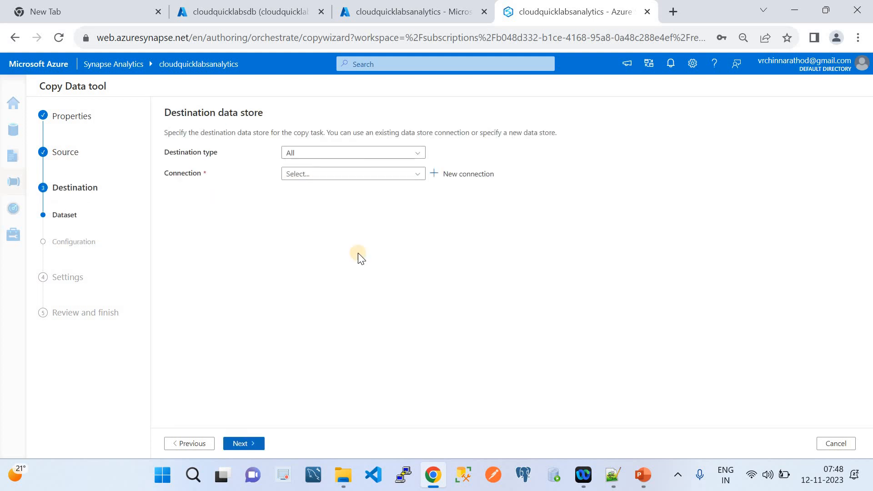
Set the destination type to Azure Synapse Analytics using the AzureSynapseAnalytics1 connection.
{"action": "left_click", "coordinate": [327, 161]}
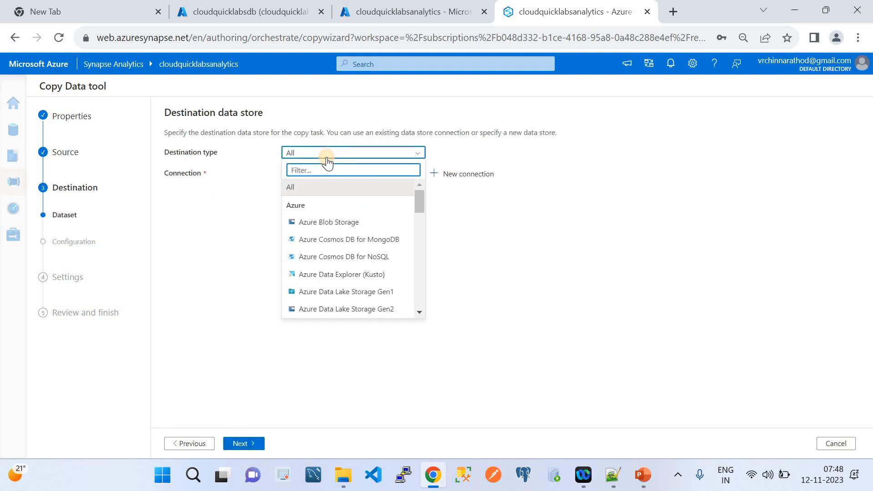
{"action": "type", "text": "syn"}
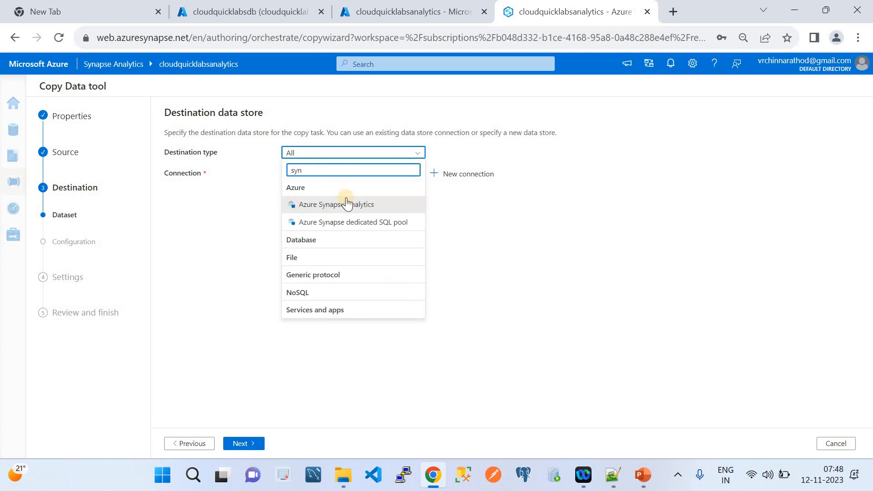
{"action": "left_click", "coordinate": [350, 206]}
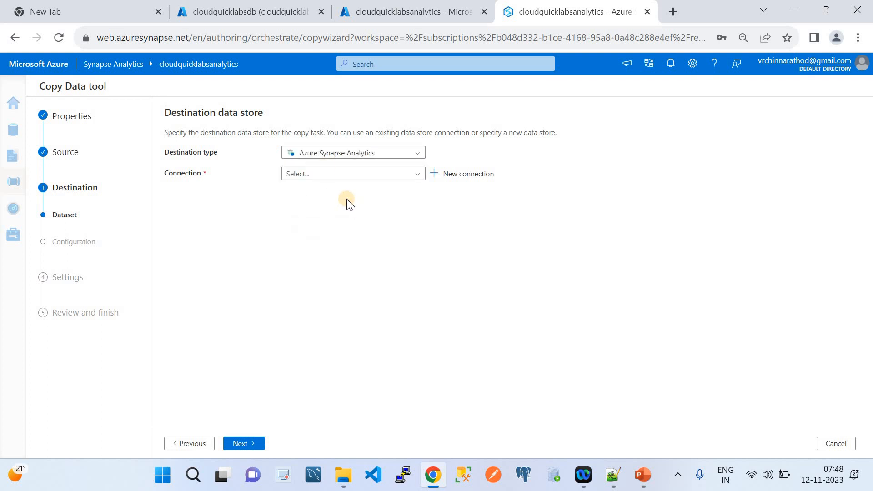
{"action": "left_click", "coordinate": [318, 174]}
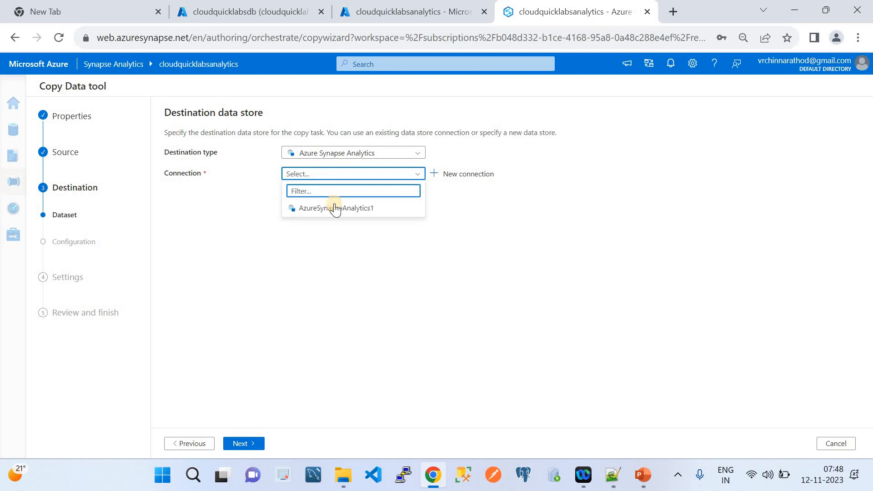
{"action": "left_click", "coordinate": [337, 210]}
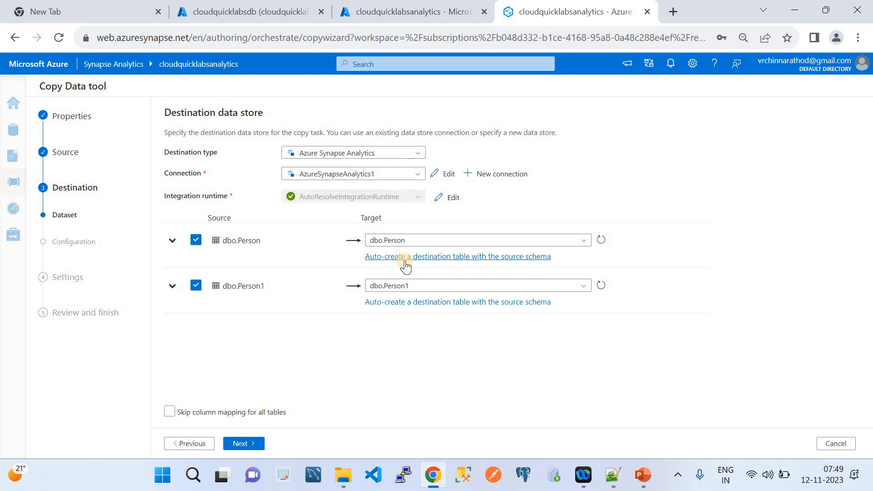
Map dbo.Person and dbo.Person1 to existing same-named tables, keeping column mapping enabled.
{"action": "left_click", "coordinate": [466, 246]}
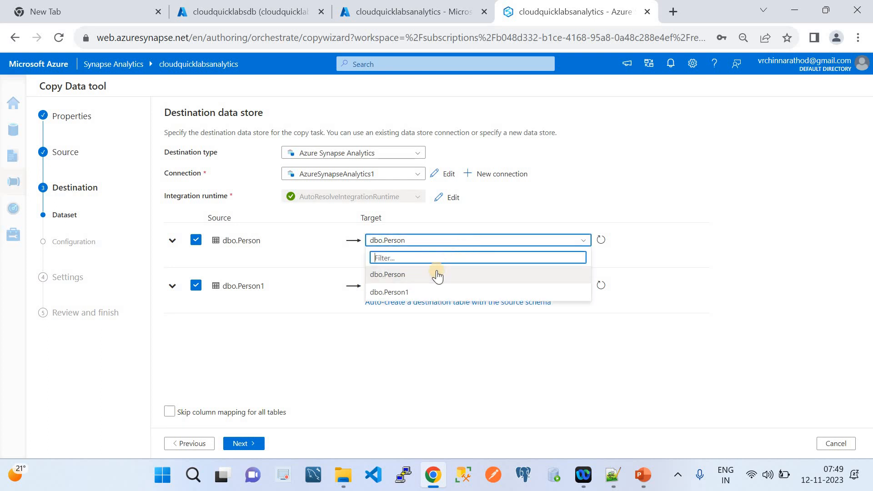
{"action": "left_click", "coordinate": [437, 274]}
{"action": "left_click", "coordinate": [412, 257]}
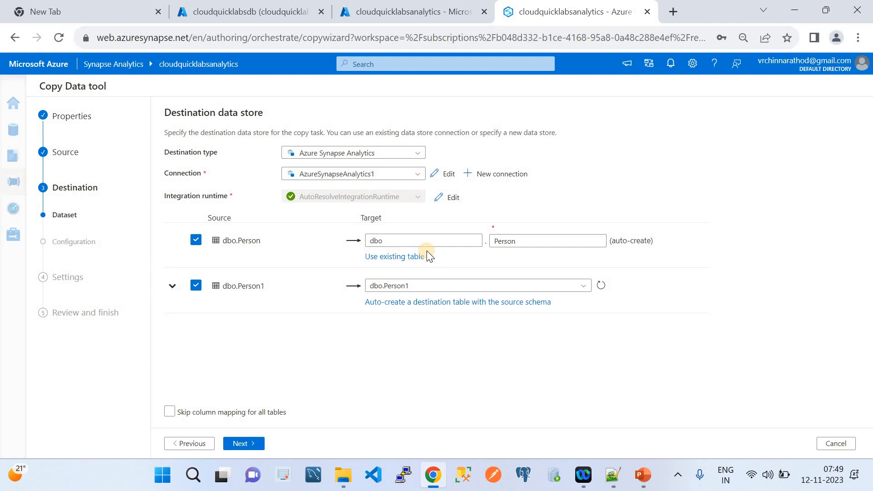
{"action": "left_click", "coordinate": [410, 257]}
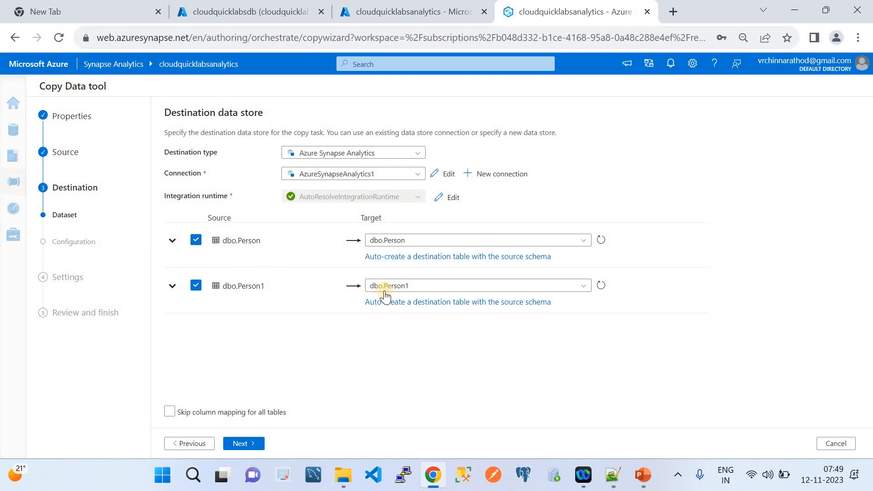
{"action": "left_click", "coordinate": [219, 412]}
{"action": "left_click", "coordinate": [282, 413]}
Review the PersonID, LastName, FirstName, Address and City mappings for dbo.Person and dbo.Person1.
{"action": "left_click", "coordinate": [256, 445]}
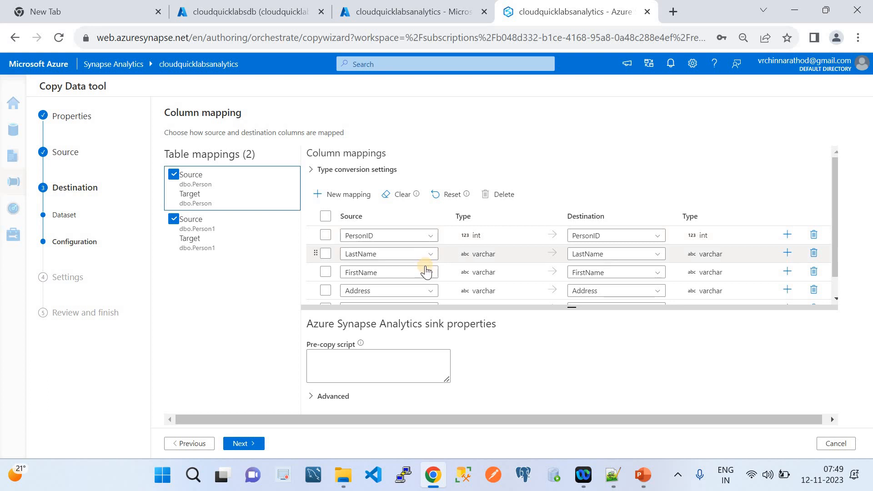
{"action": "scroll", "coordinate": [428, 277], "scroll_direction": "down", "scroll_amount": 1}
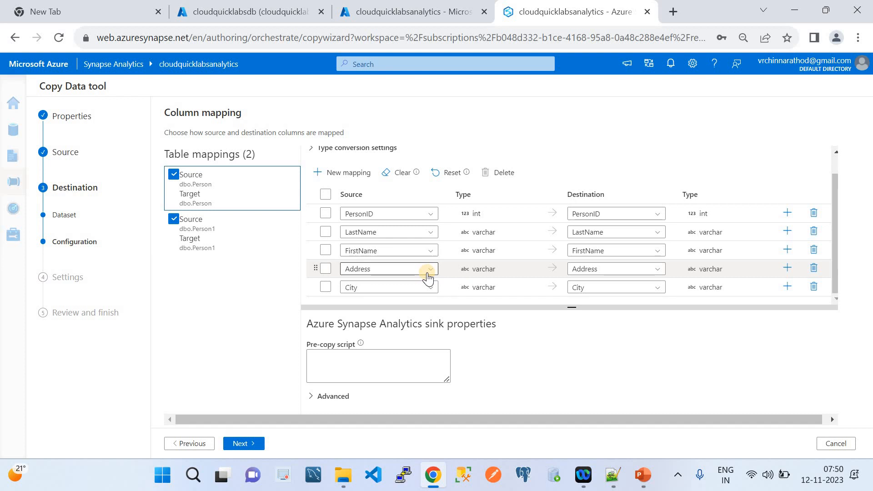
{"action": "left_click", "coordinate": [239, 226]}
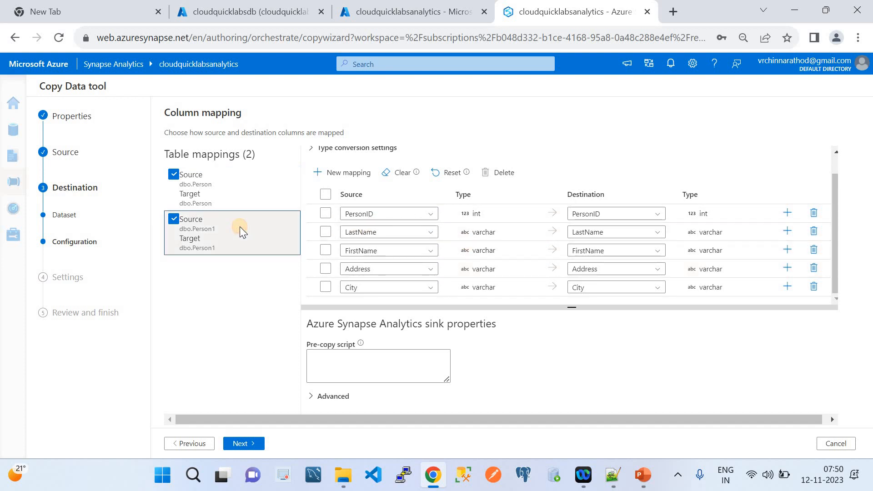
{"action": "left_click", "coordinate": [610, 483]}
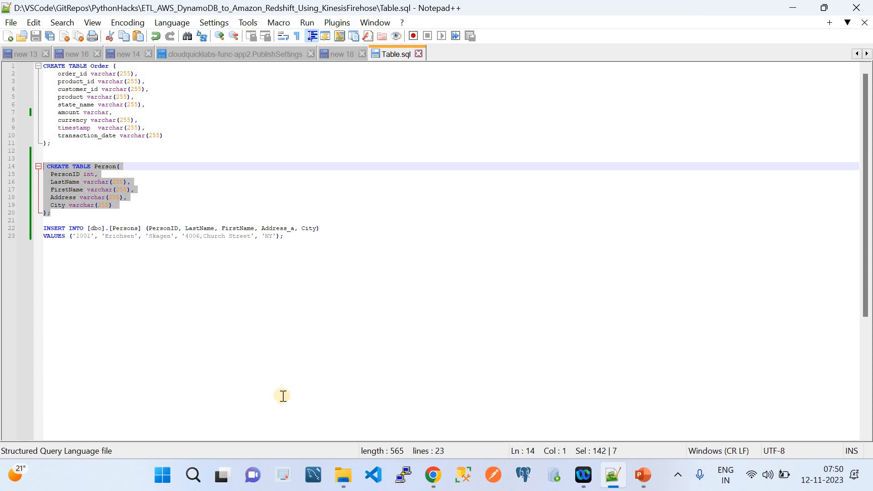
Return from Table.sql in Notepad++ to the Copy Data tool in the browser.
{"action": "left_click", "coordinate": [430, 478]}
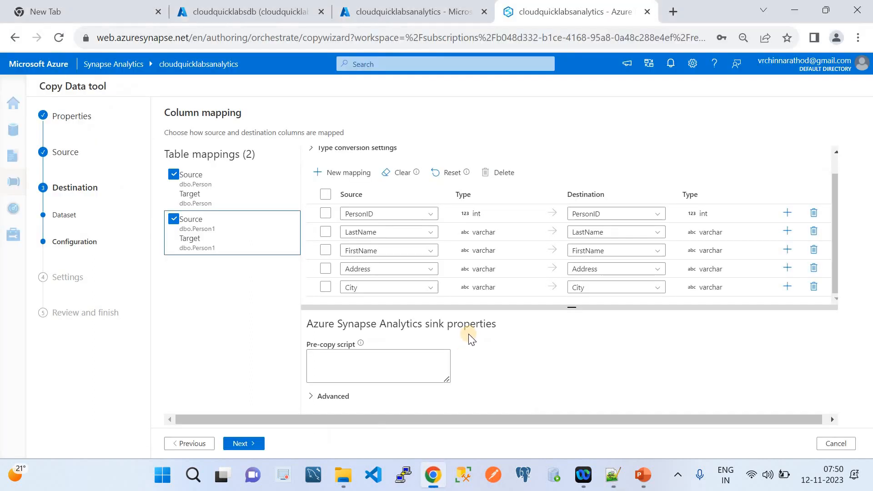
On the Settings step, rename the copy task to CopyTOSQLDBToSynapse.
{"action": "left_click", "coordinate": [244, 445]}
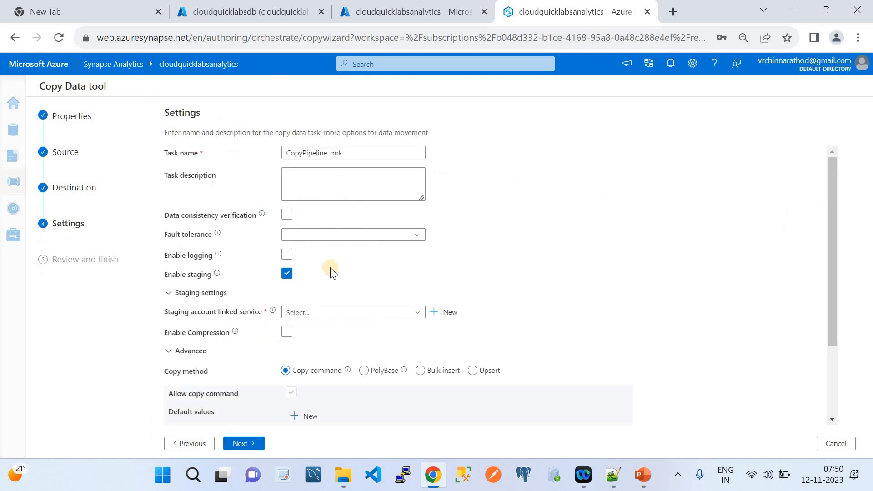
{"action": "left_click", "coordinate": [353, 154]}
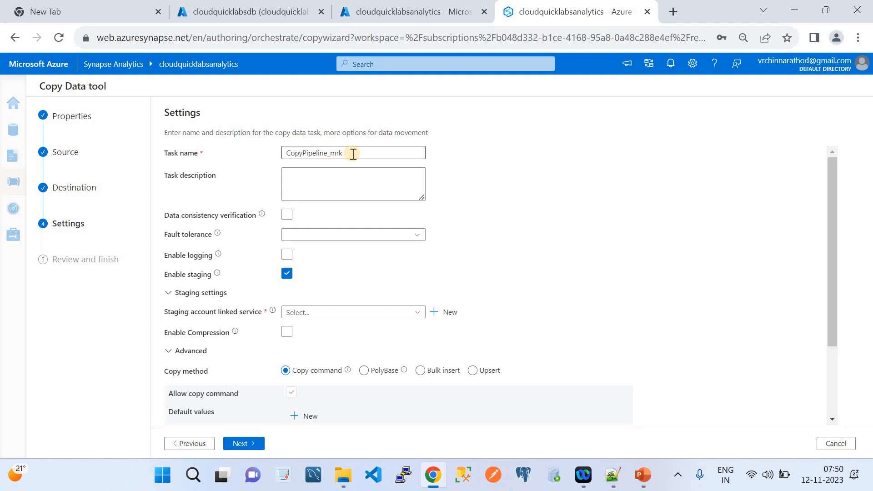
{"action": "key", "text": "ctrl+a"}
{"action": "type", "text": "Cou"}
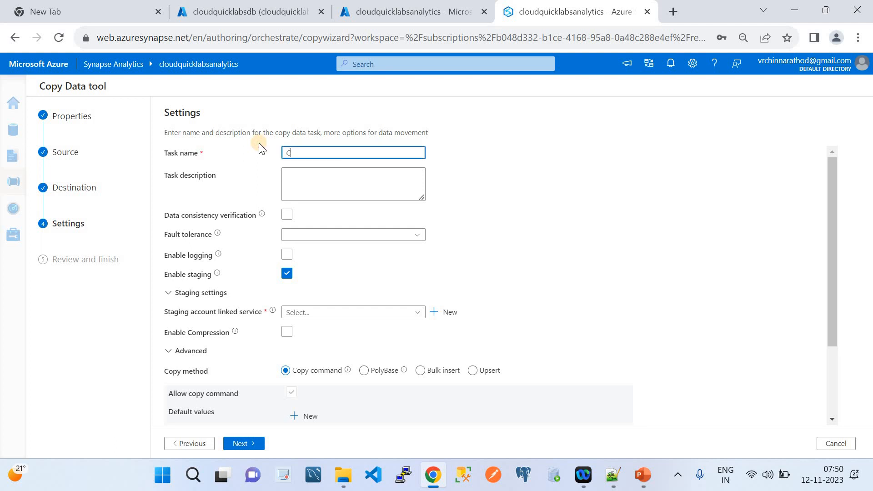
{"action": "key", "text": "BackSpace"}
{"action": "key", "text": "BackSpace"}
{"action": "type", "text": "opyTOSQLDBToSynapse"}
{"action": "left_click", "coordinate": [218, 213]}
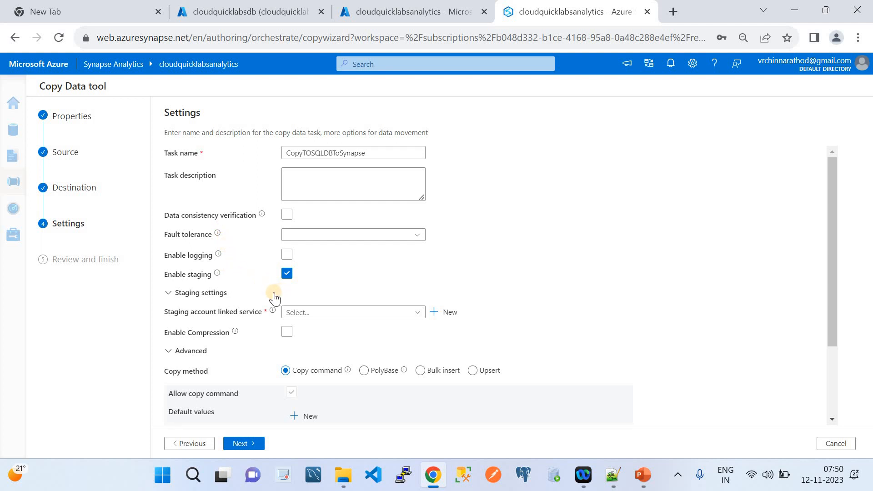
{"action": "left_click", "coordinate": [313, 313]}
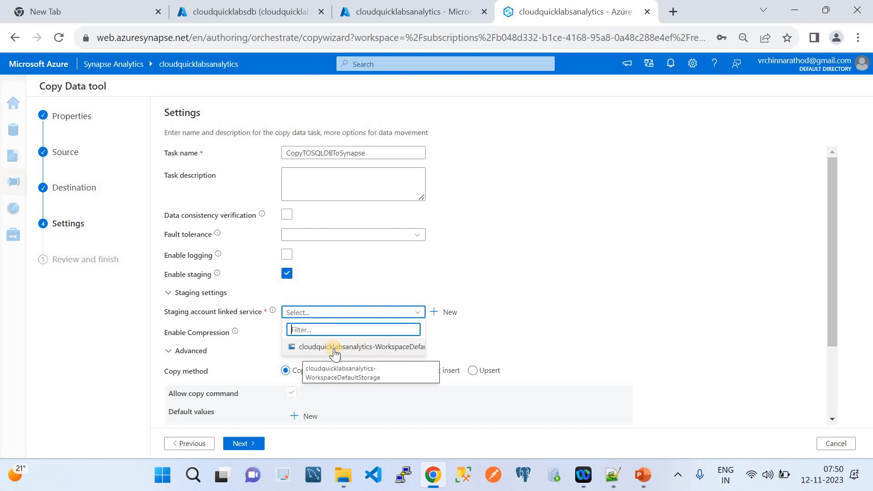
Toggle staging off and choose PolyBase as the copy method.
{"action": "left_click", "coordinate": [486, 293]}
{"action": "left_click", "coordinate": [486, 293]}
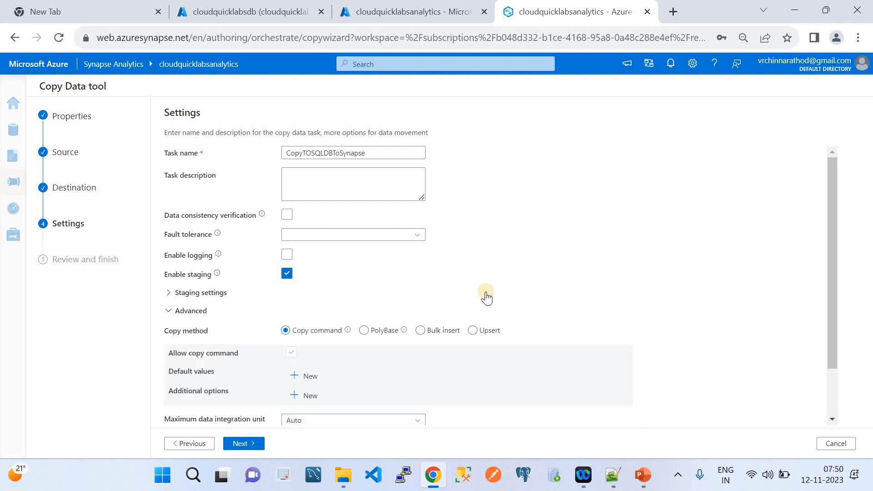
{"action": "left_click", "coordinate": [284, 273]}
{"action": "left_click", "coordinate": [286, 274]}
{"action": "left_click", "coordinate": [365, 313]}
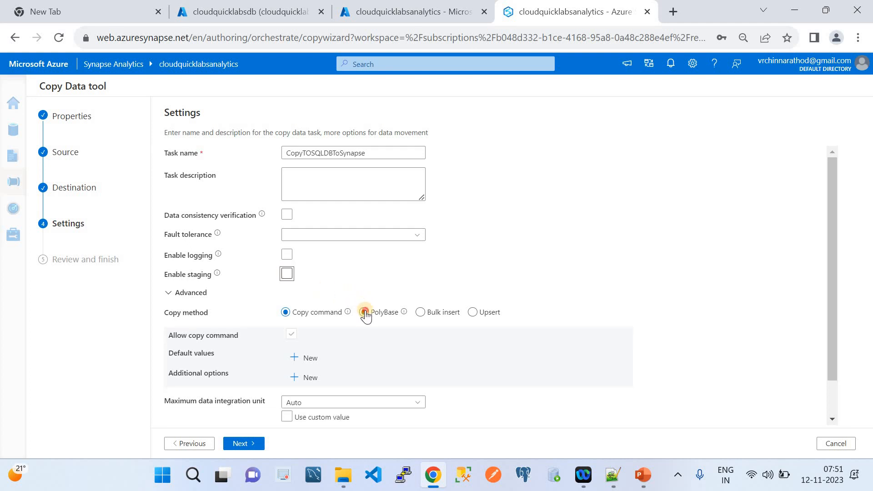
Re-enable staging through WorkspaceDefaultStorage, test its connection successfully, and try to advance.
{"action": "left_click", "coordinate": [286, 274]}
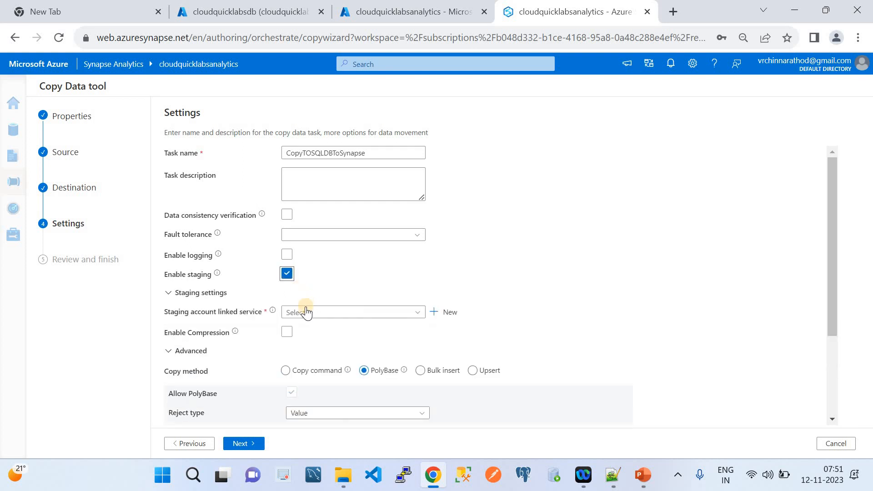
{"action": "left_click", "coordinate": [306, 313]}
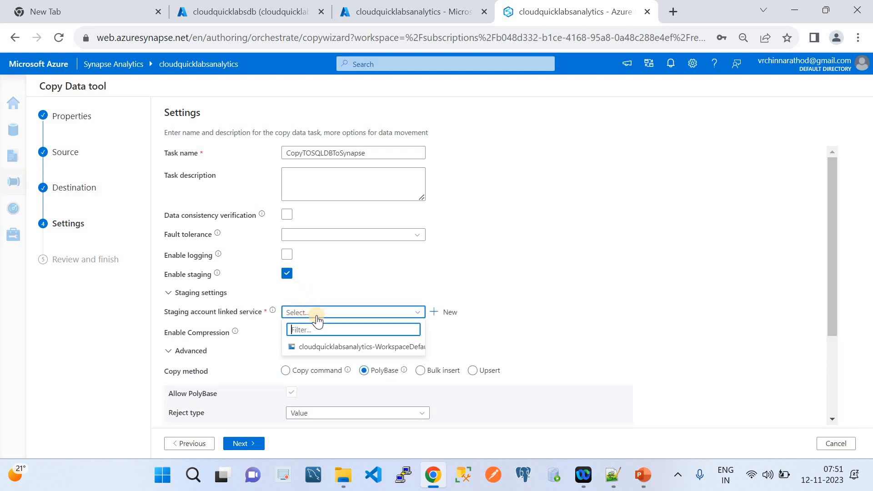
{"action": "left_click", "coordinate": [333, 347]}
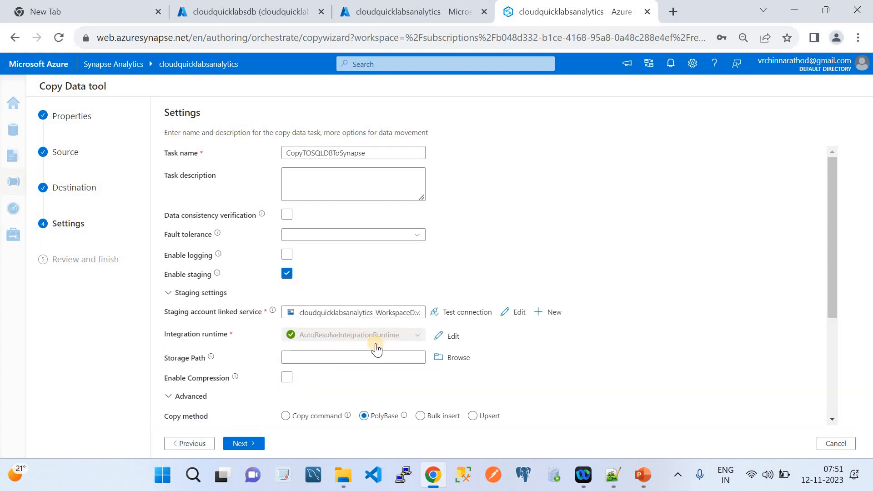
{"action": "left_click", "coordinate": [468, 311]}
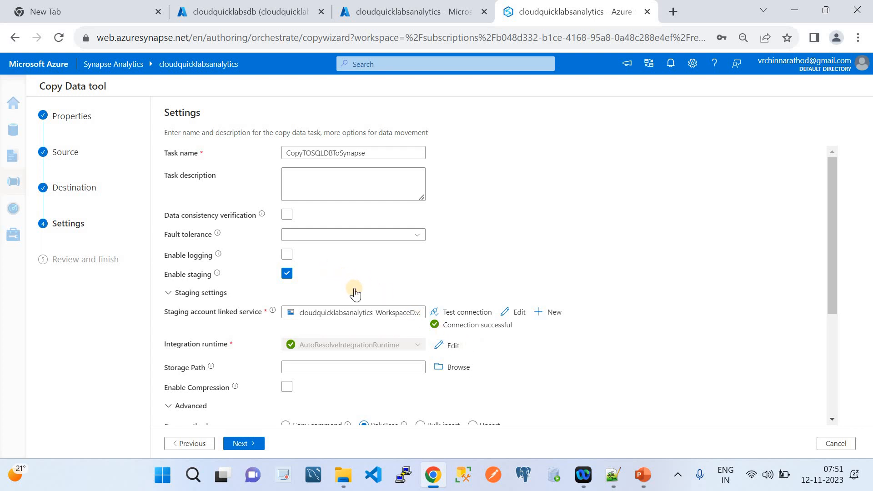
{"action": "scroll", "coordinate": [355, 293], "scroll_direction": "down", "scroll_amount": 3}
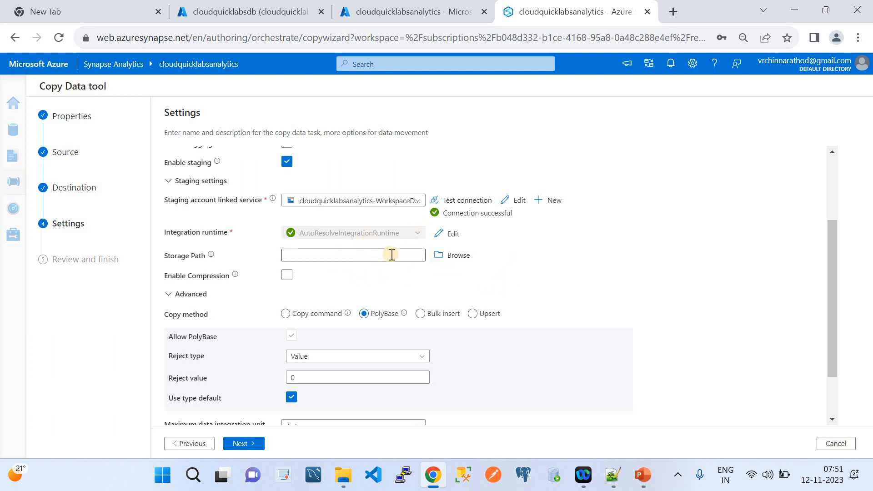
{"action": "scroll", "coordinate": [435, 268], "scroll_direction": "down", "scroll_amount": 2}
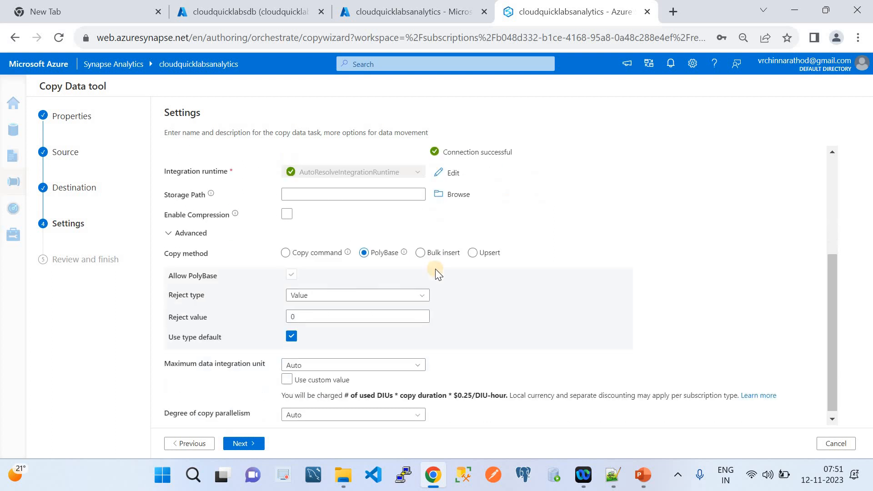
{"action": "left_click", "coordinate": [248, 445]}
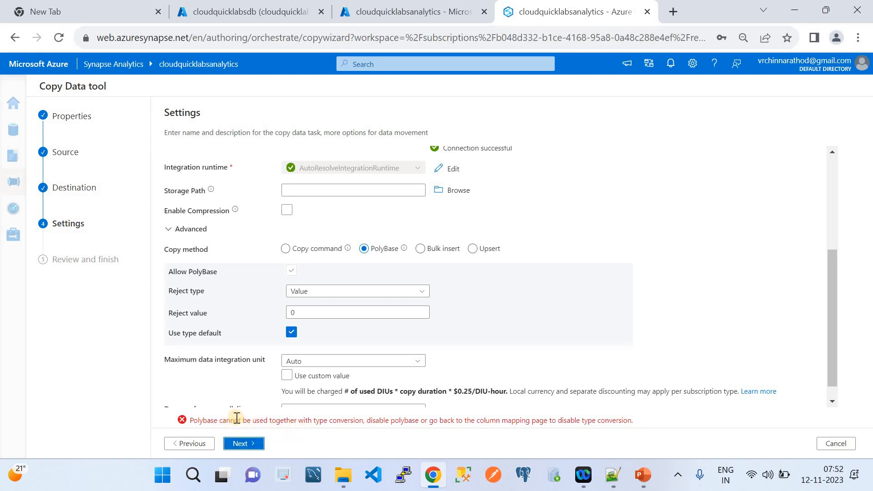
Switch the copy method back to Copy command, retry advancing, then return to Column mapping.
{"action": "scroll", "coordinate": [411, 381], "scroll_direction": "down", "scroll_amount": 1}
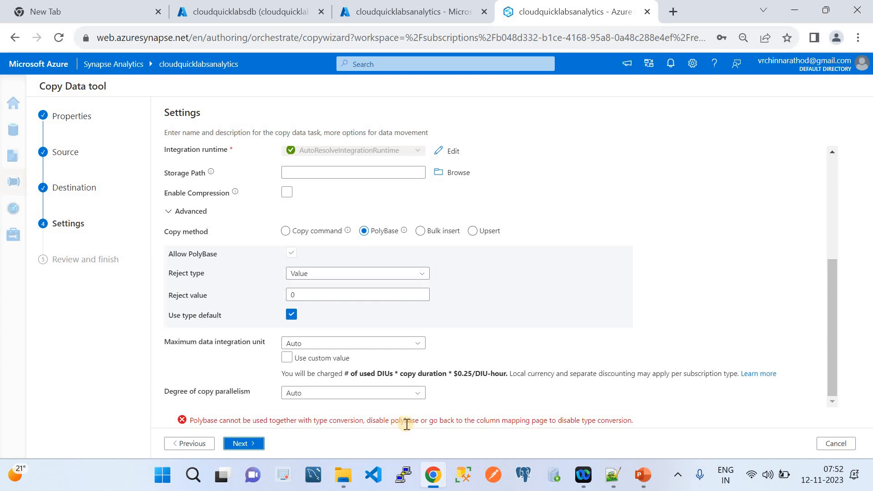
{"action": "left_click", "coordinate": [286, 231]}
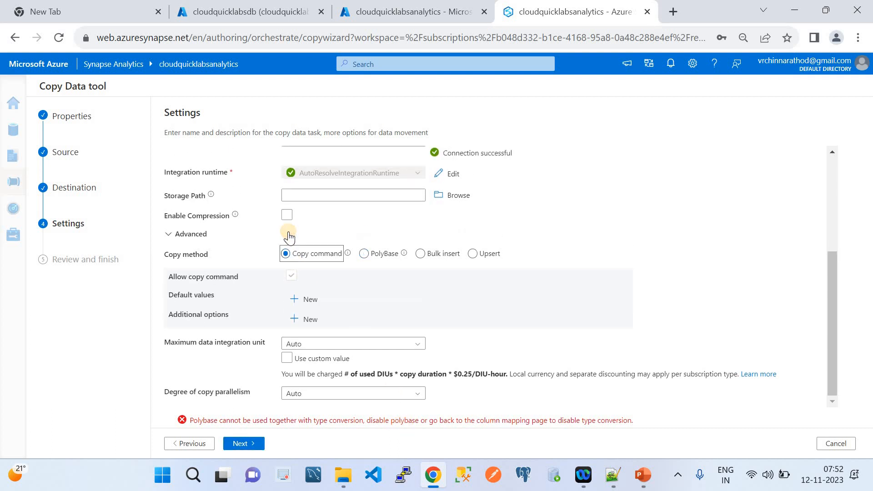
{"action": "left_click", "coordinate": [364, 253]}
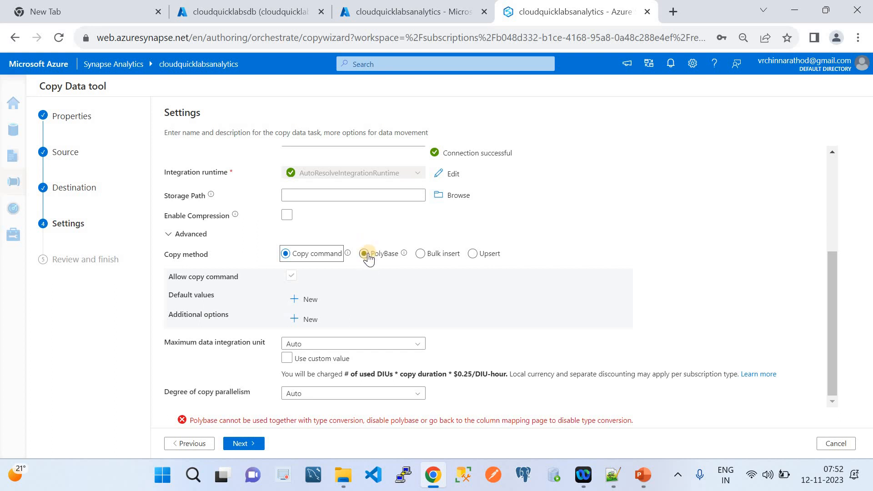
{"action": "left_click", "coordinate": [296, 258]}
{"action": "left_click", "coordinate": [252, 444]}
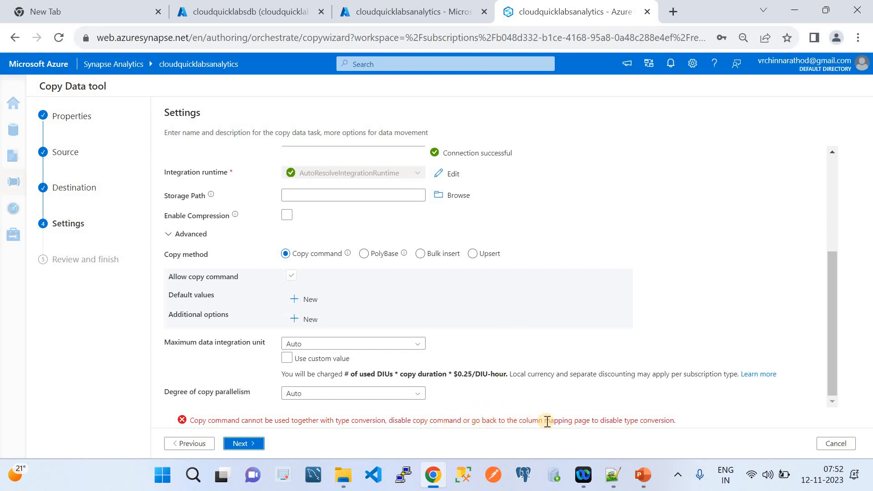
{"action": "left_click", "coordinate": [192, 444]}
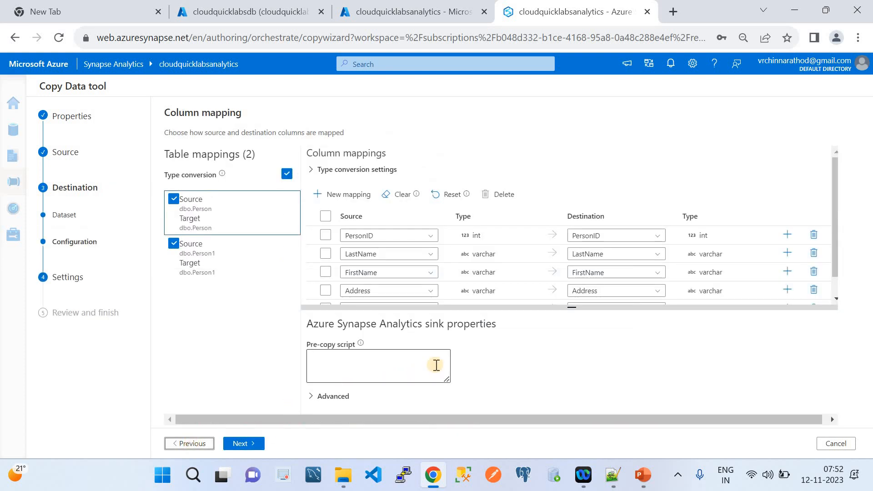
Uncheck Type conversion under Advanced, select all five column mappings, and continue to Settings.
{"action": "left_click", "coordinate": [322, 397]}
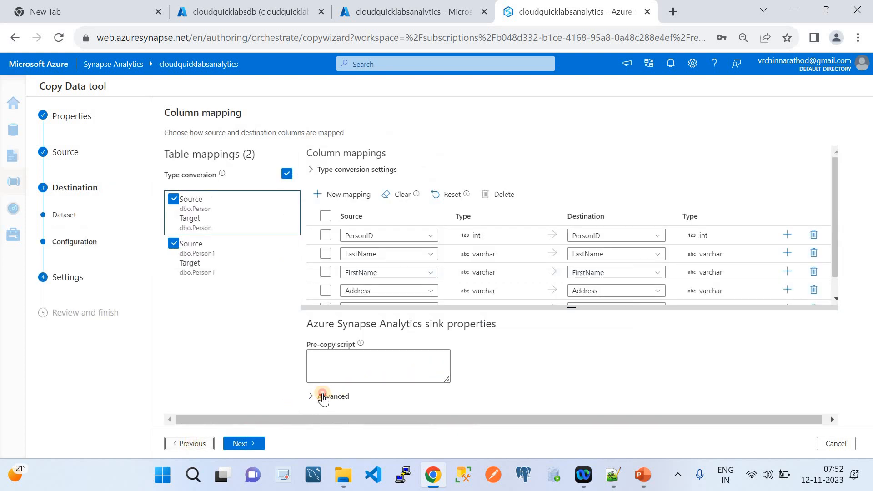
{"action": "scroll", "coordinate": [460, 359], "scroll_direction": "down", "scroll_amount": 2}
{"action": "scroll", "coordinate": [461, 359], "scroll_direction": "up", "scroll_amount": 2}
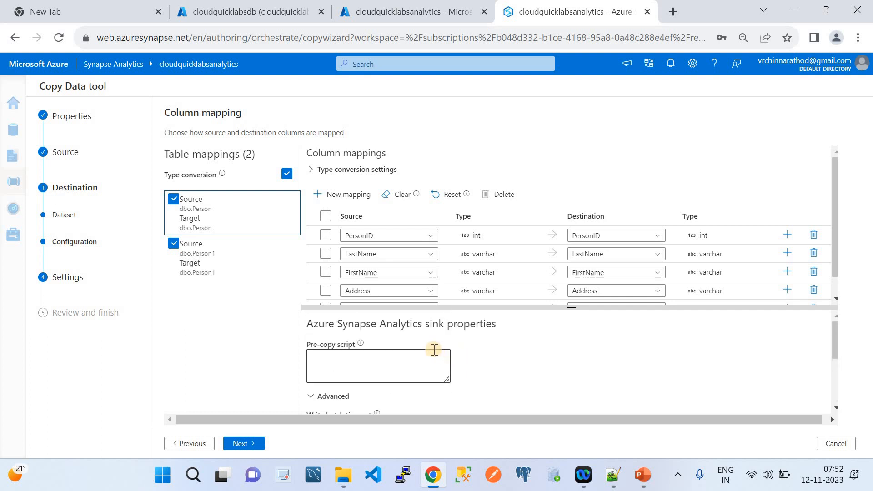
{"action": "left_click", "coordinate": [286, 175]}
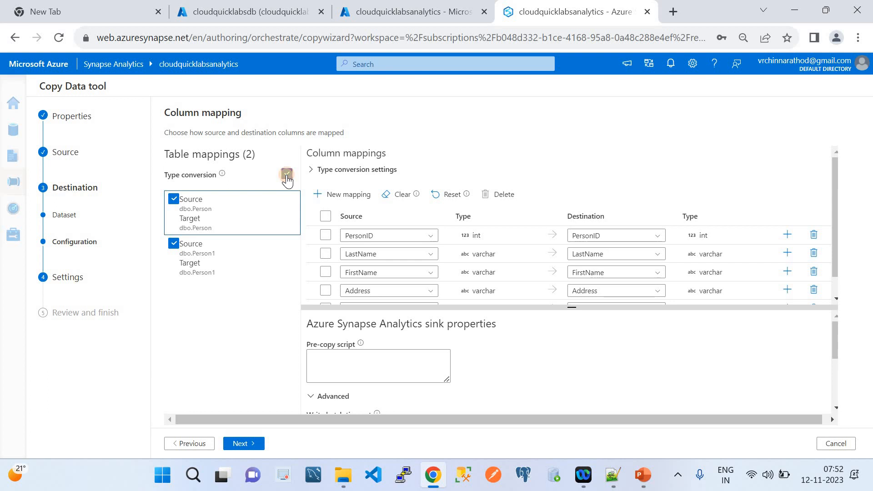
{"action": "left_click", "coordinate": [332, 370]}
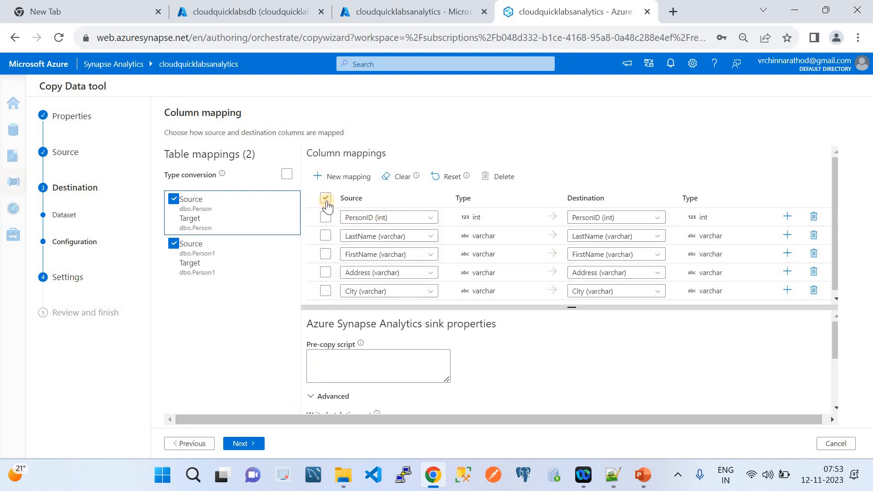
{"action": "left_click", "coordinate": [325, 197]}
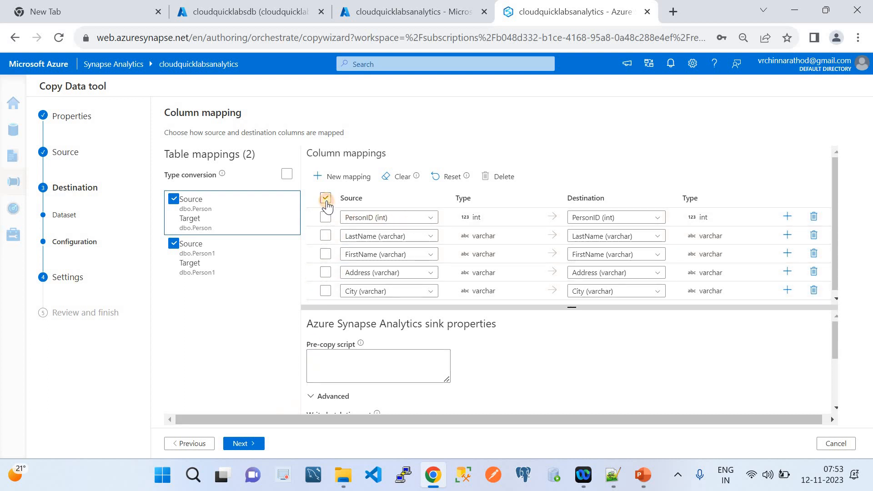
{"action": "left_click", "coordinate": [251, 444]}
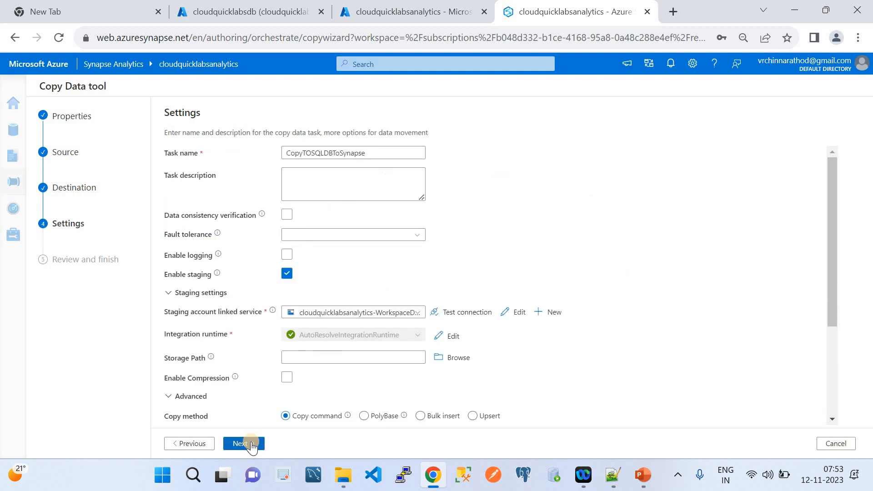
Try continuing without staging, then keep staging on and reach the SQL Database→Data Lake→Synapse summary.
{"action": "scroll", "coordinate": [347, 326], "scroll_direction": "down", "scroll_amount": 3}
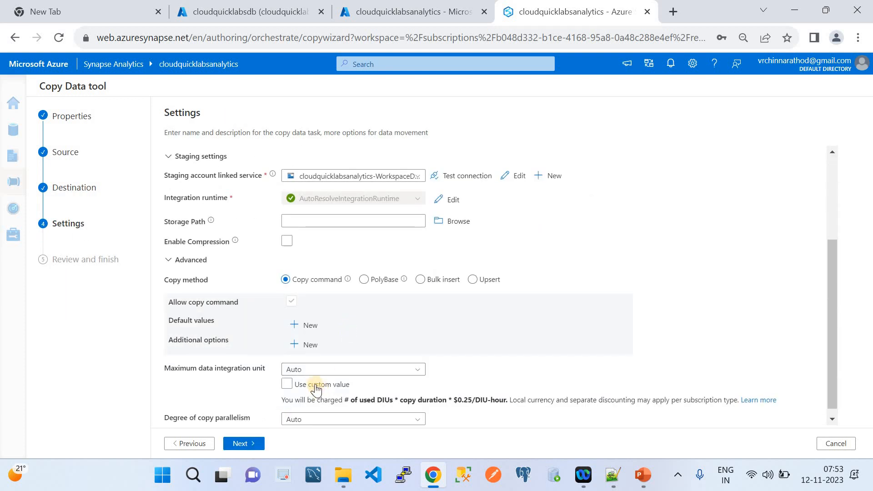
{"action": "scroll", "coordinate": [292, 383], "scroll_direction": "down", "scroll_amount": 1}
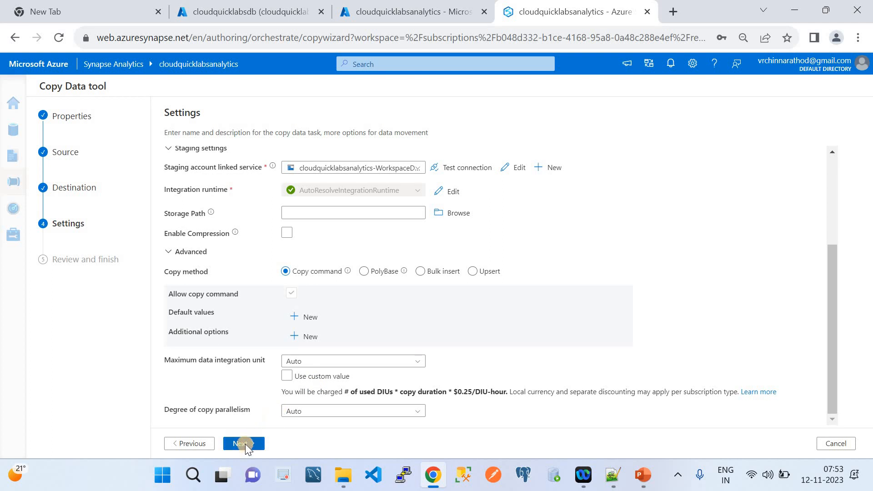
{"action": "scroll", "coordinate": [372, 195], "scroll_direction": "up", "scroll_amount": 2}
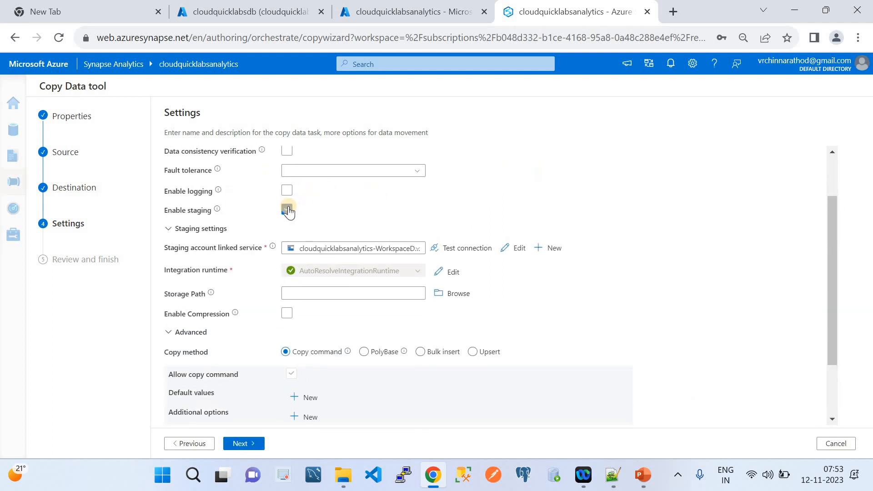
{"action": "left_click", "coordinate": [287, 210]}
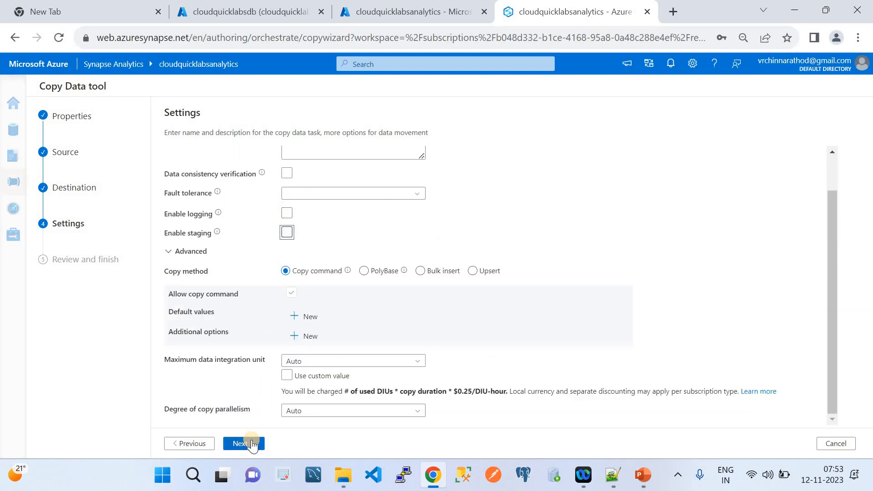
{"action": "left_click", "coordinate": [252, 443]}
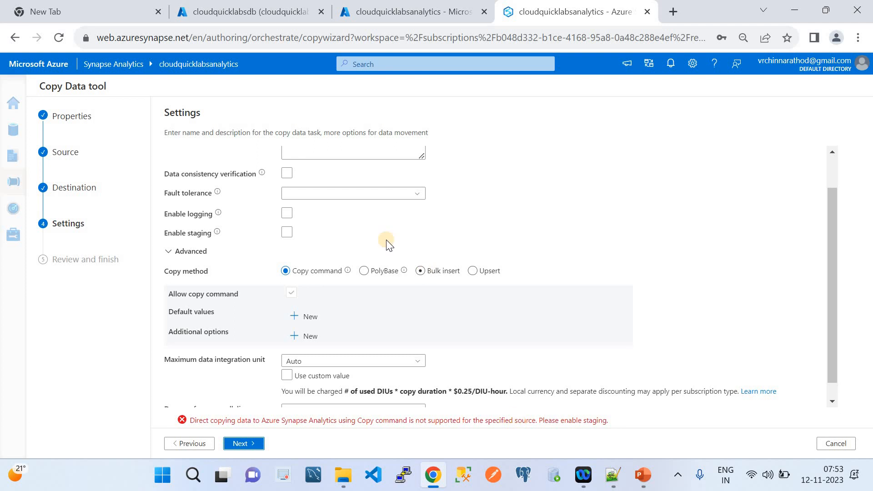
{"action": "scroll", "coordinate": [385, 238], "scroll_direction": "up", "scroll_amount": 2}
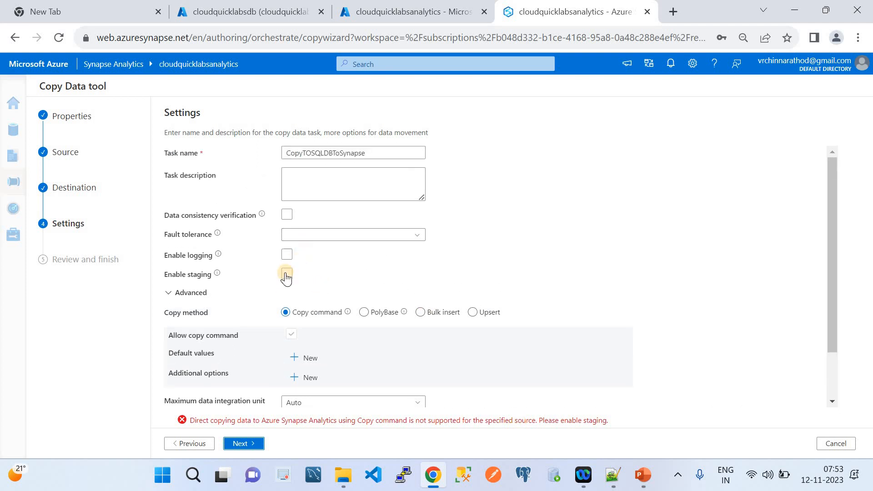
{"action": "scroll", "coordinate": [347, 294], "scroll_direction": "down", "scroll_amount": 3}
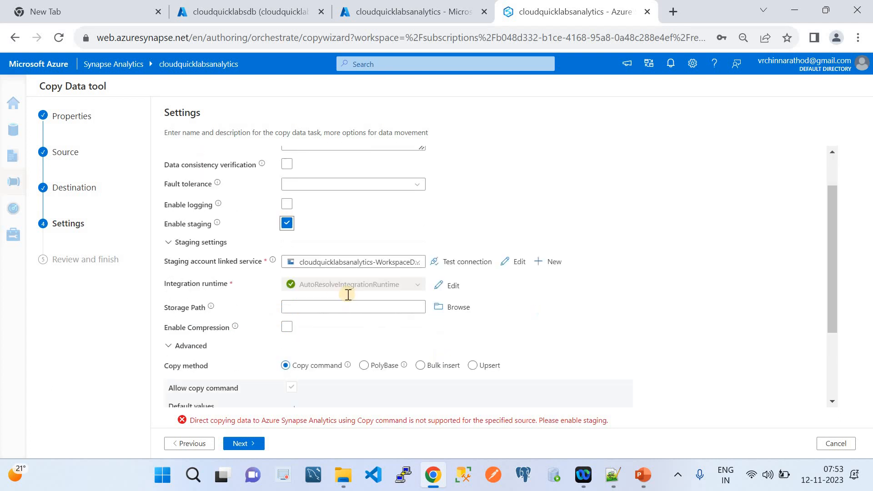
{"action": "left_click", "coordinate": [238, 447]}
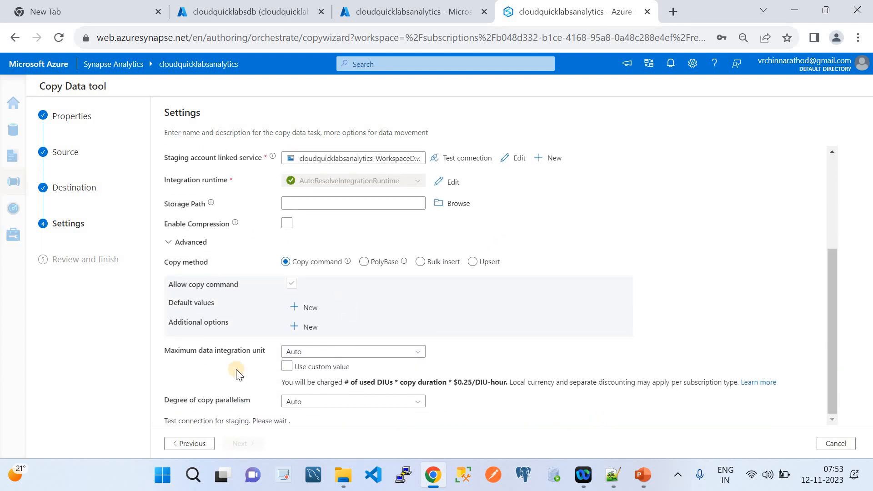
{"action": "scroll", "coordinate": [234, 370], "scroll_direction": "down", "scroll_amount": 3}
{"action": "scroll", "coordinate": [234, 370], "scroll_direction": "up", "scroll_amount": 3}
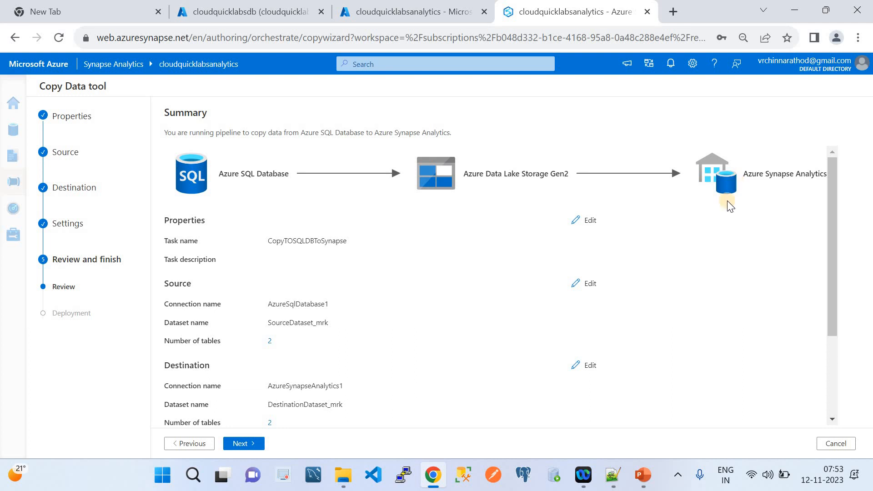
Check the copy settings summary and deploy the copy pipeline.
{"action": "scroll", "coordinate": [697, 312], "scroll_direction": "down", "scroll_amount": 3}
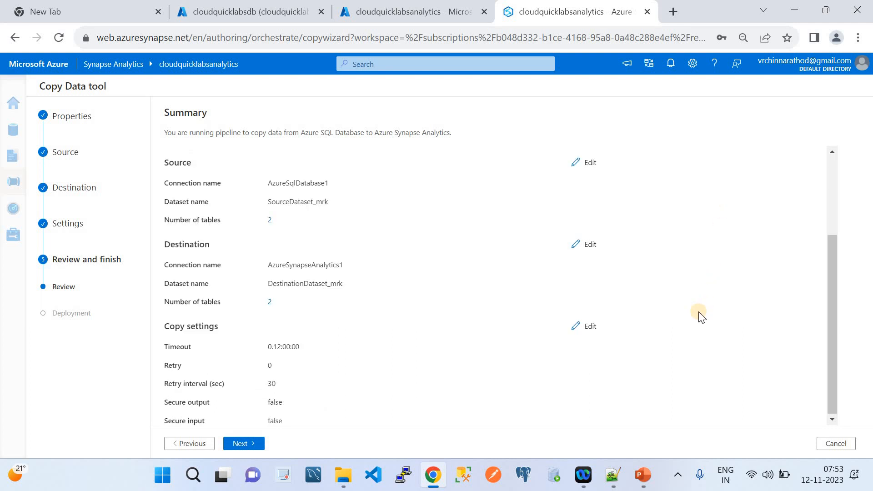
{"action": "left_click", "coordinate": [256, 443]}
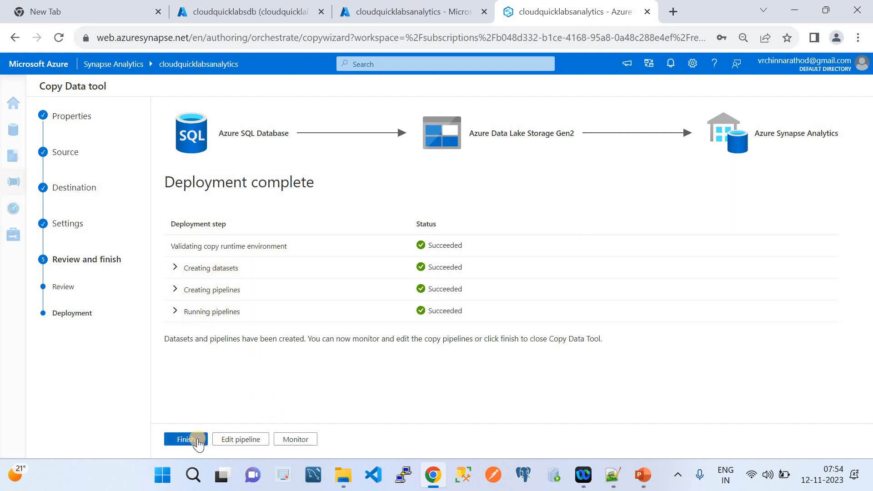
Trigger the CopyTOSQLDBToSynapse pipeline to run now and view its runs in Monitor.
{"action": "left_click", "coordinate": [197, 441]}
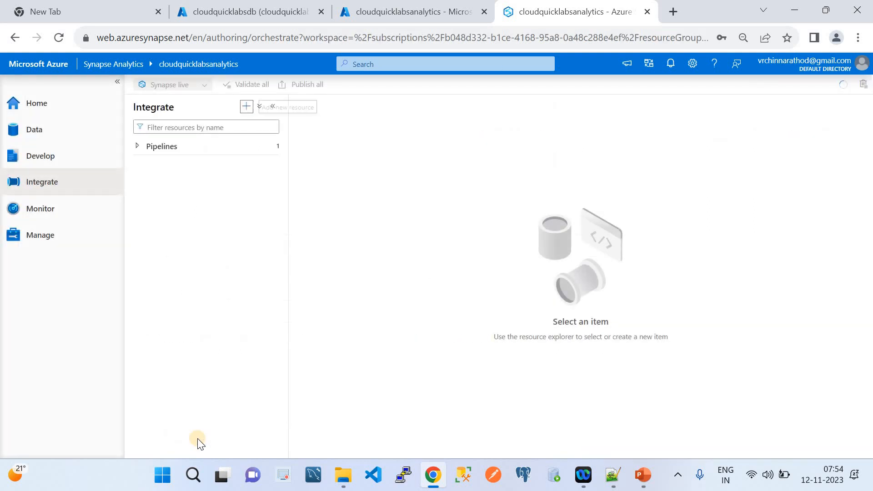
{"action": "left_click", "coordinate": [137, 146]}
{"action": "left_click", "coordinate": [201, 173]}
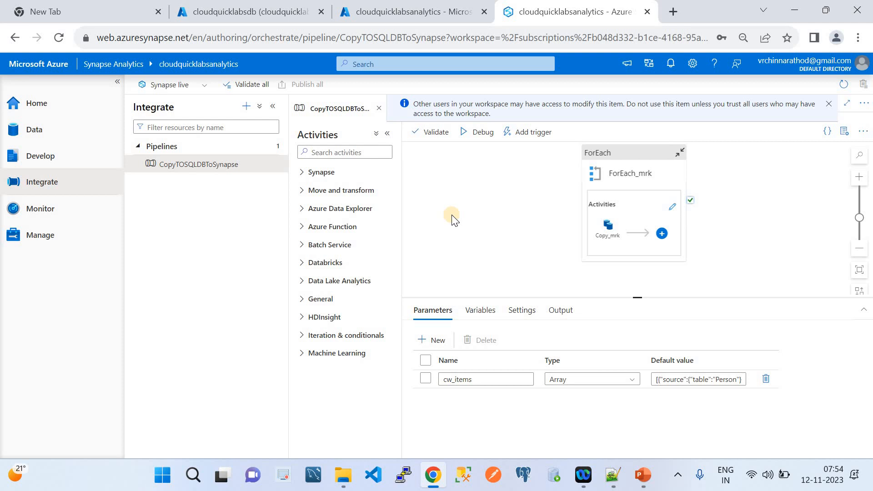
{"action": "left_click", "coordinate": [523, 134]}
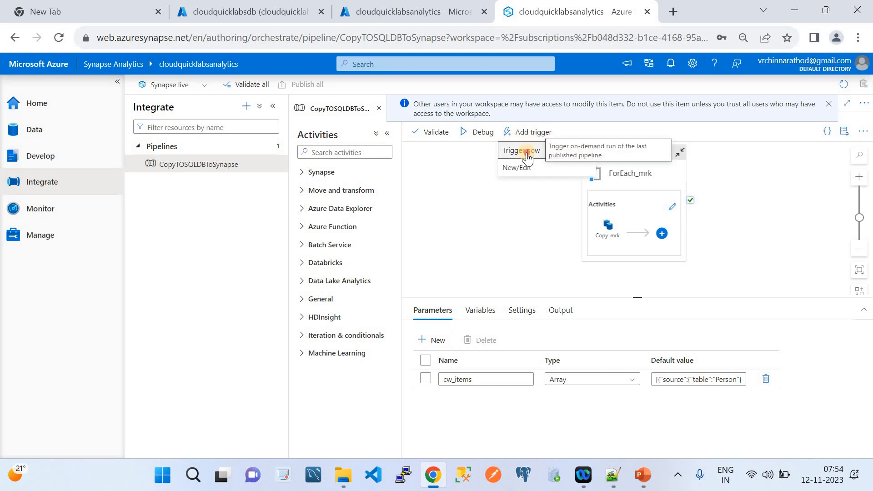
{"action": "left_click", "coordinate": [526, 152]}
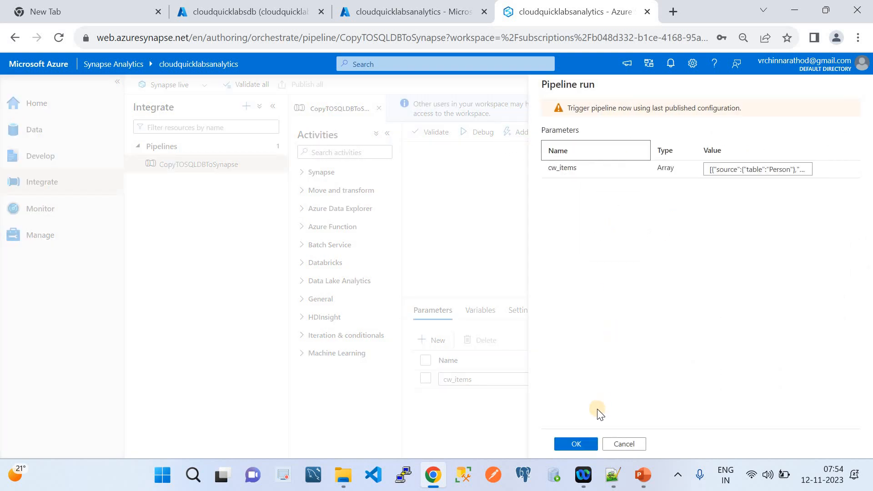
{"action": "left_click", "coordinate": [568, 444]}
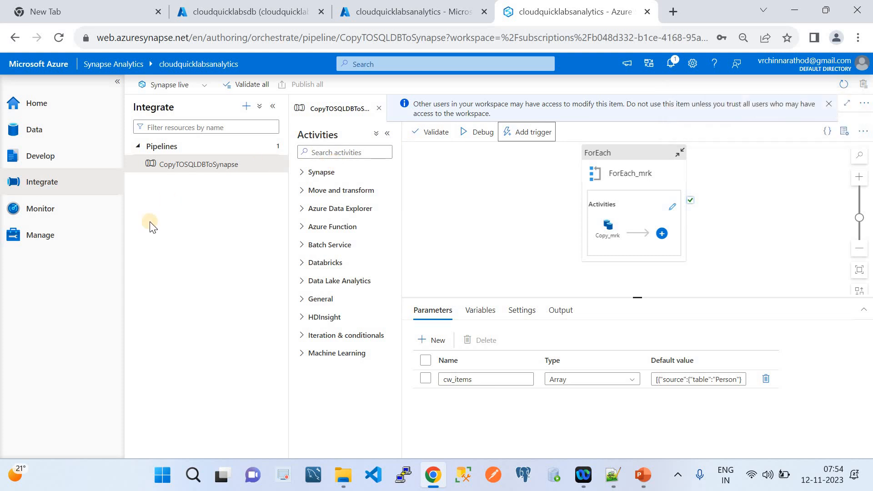
{"action": "left_click", "coordinate": [52, 210]}
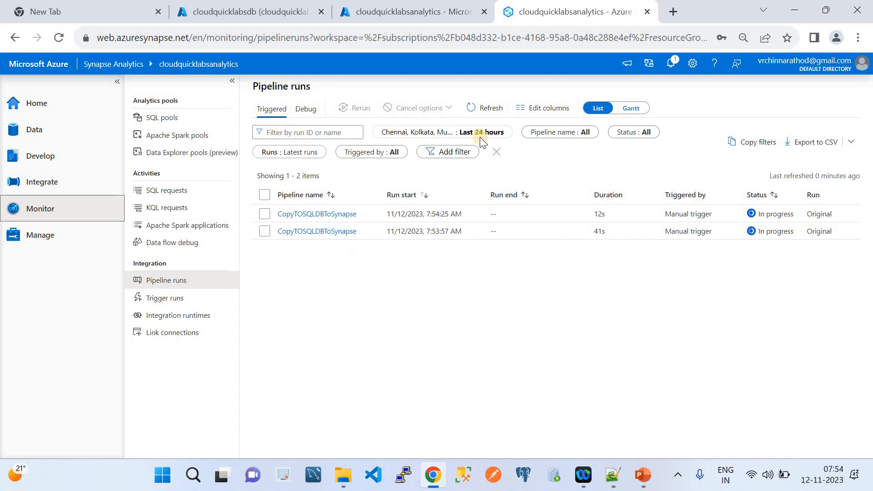
Refresh the pipeline runs and inspect the earlier run's activity runs.
{"action": "left_click", "coordinate": [492, 112]}
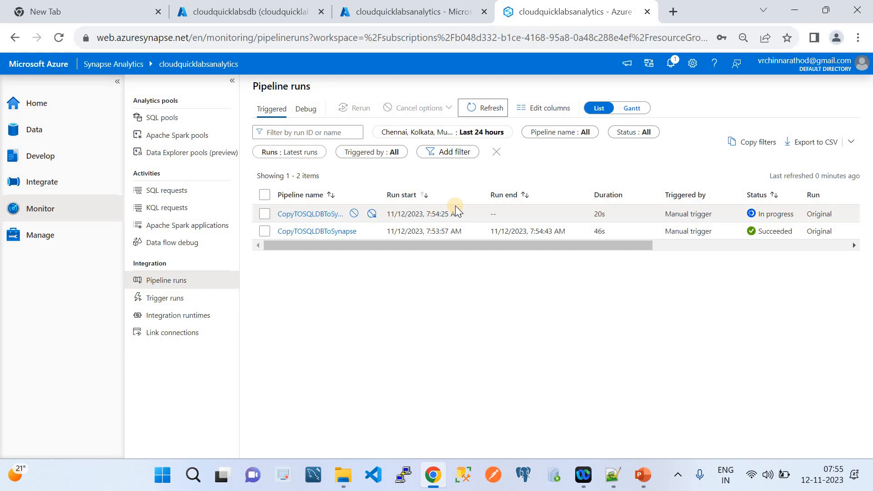
{"action": "left_click", "coordinate": [299, 230]}
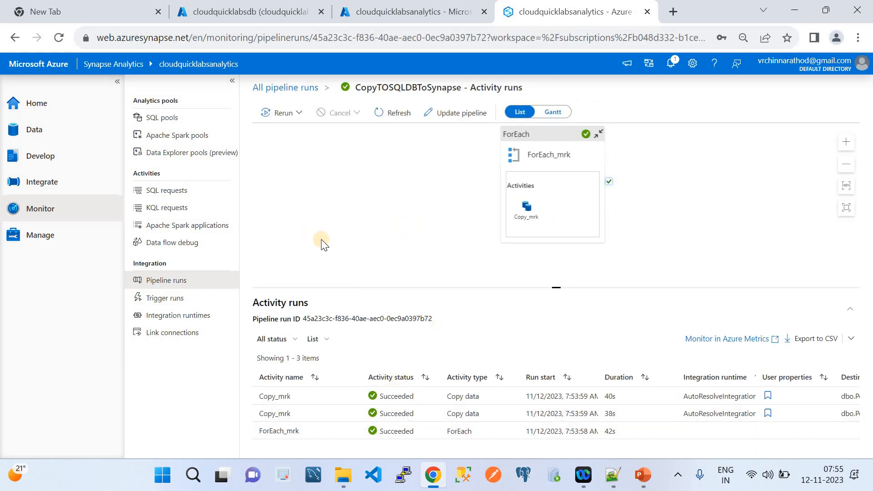
{"action": "left_click", "coordinate": [380, 119]}
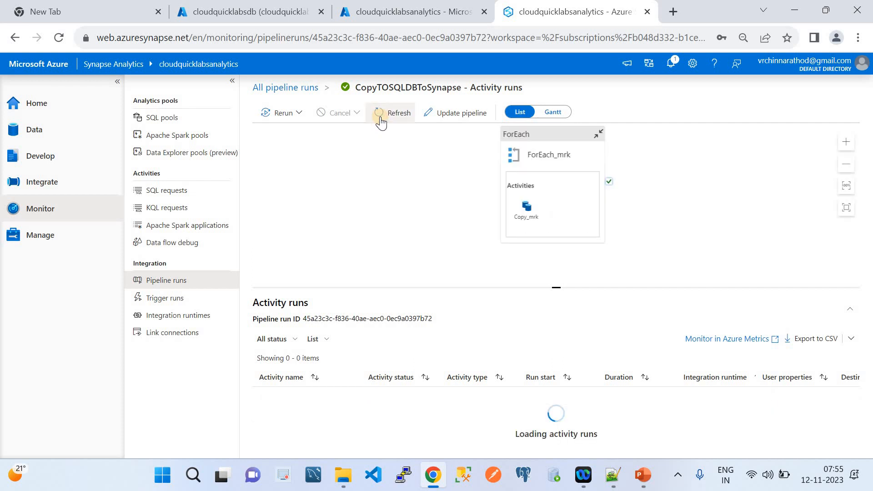
{"action": "left_click", "coordinate": [25, 134]}
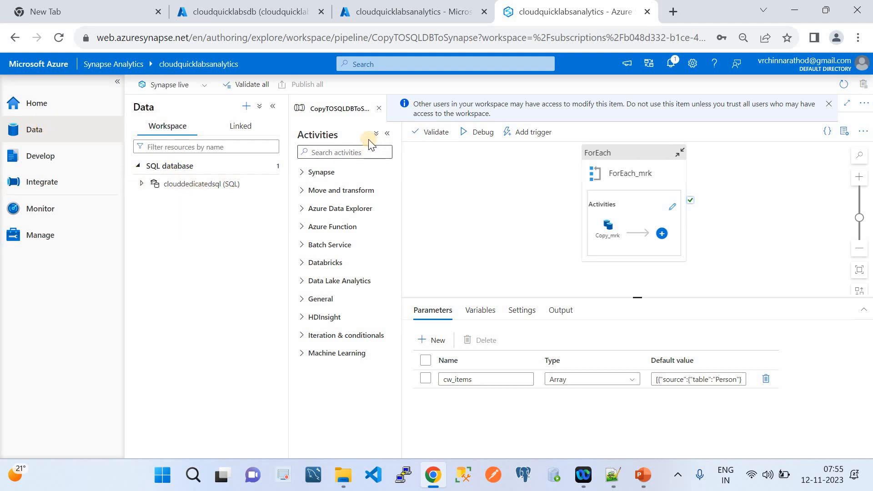
Refresh run statuses, open the latest run's details, then go to the Data hub.
{"action": "left_click", "coordinate": [378, 109]}
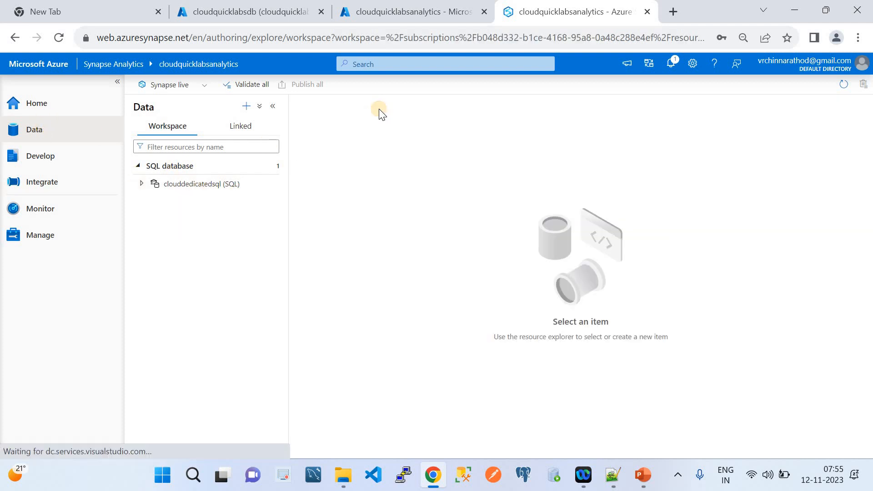
{"action": "left_click", "coordinate": [45, 192]}
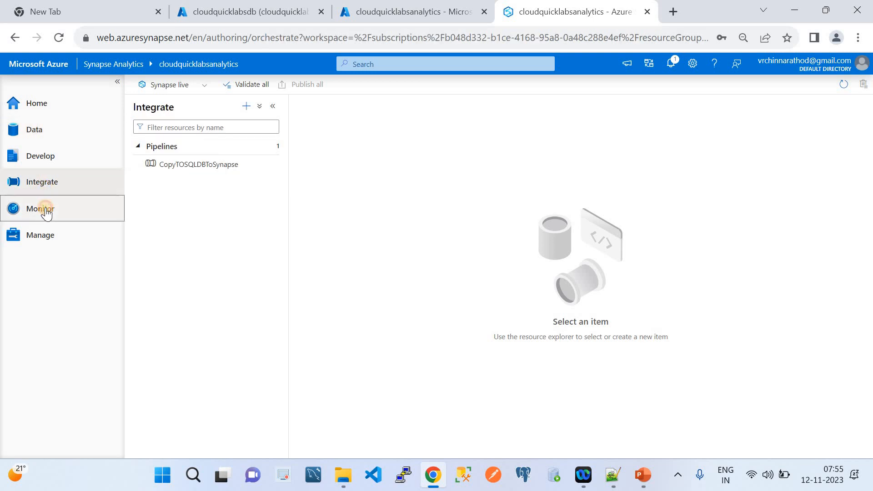
{"action": "left_click", "coordinate": [46, 211]}
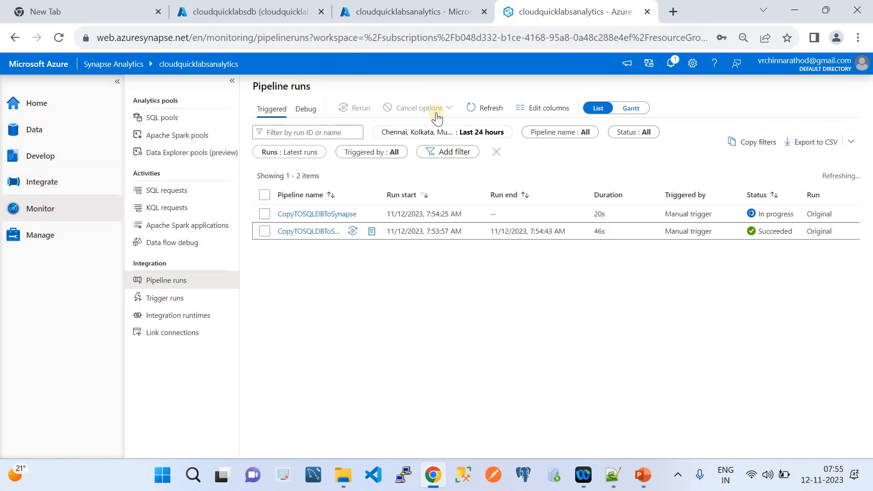
{"action": "left_click", "coordinate": [470, 109]}
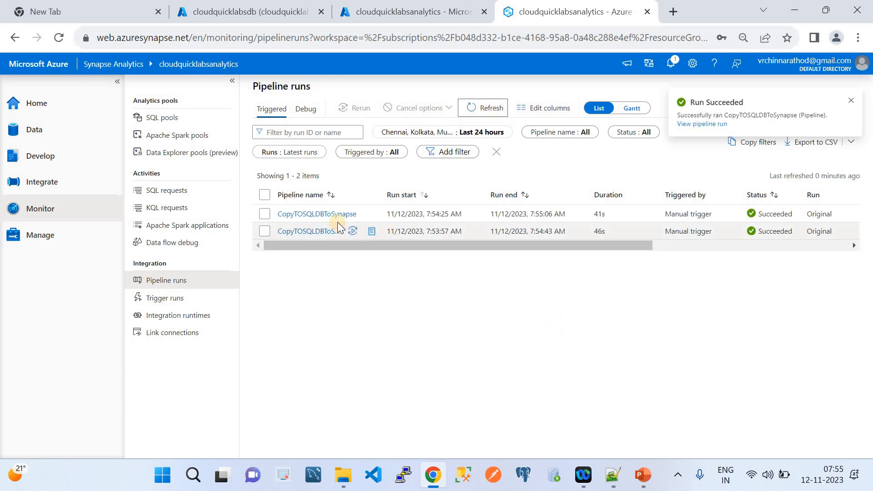
{"action": "left_click", "coordinate": [299, 214]}
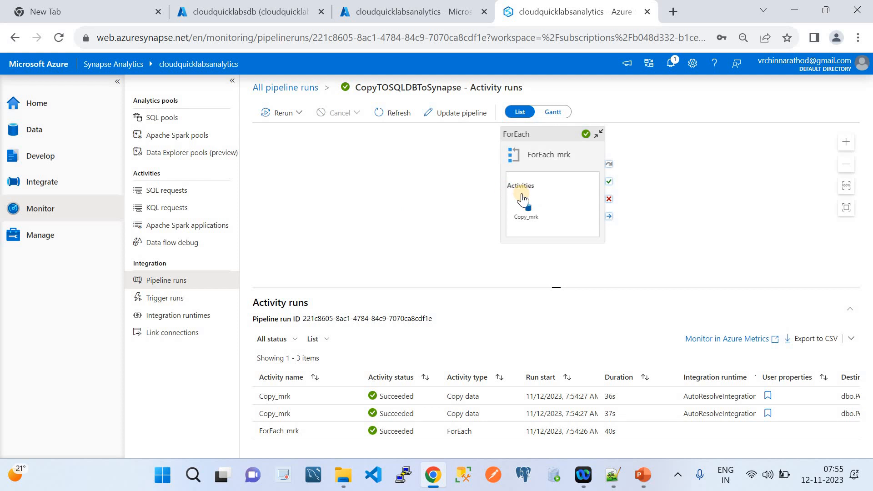
{"action": "left_click", "coordinate": [77, 132]}
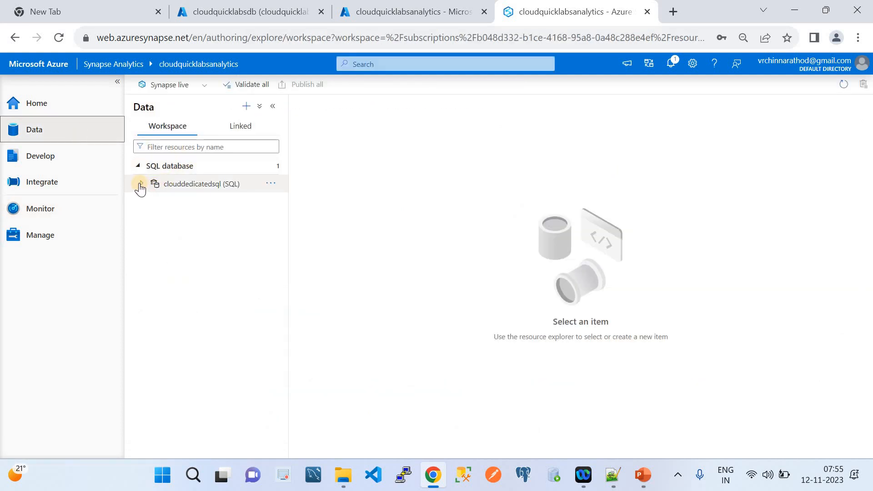
Expand clouddedicatedsql Tables and run Select TOP 100 rows on dbo.Person.
{"action": "left_click", "coordinate": [139, 184]}
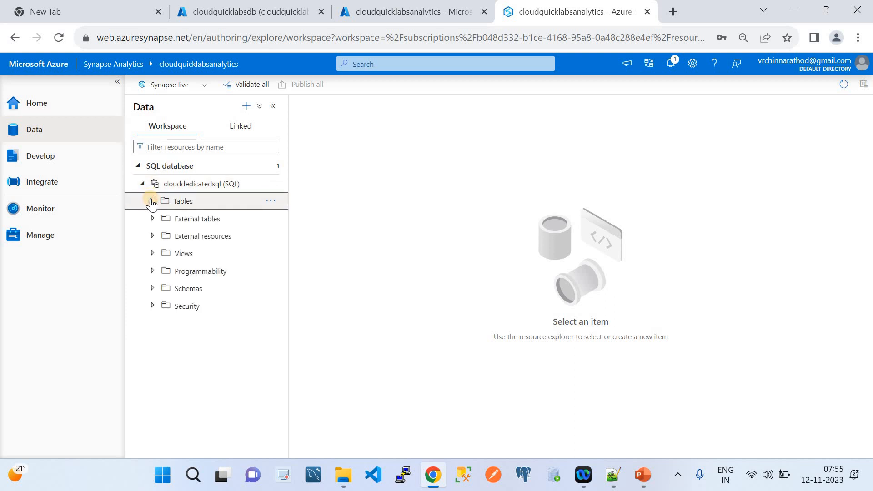
{"action": "left_click", "coordinate": [152, 202]}
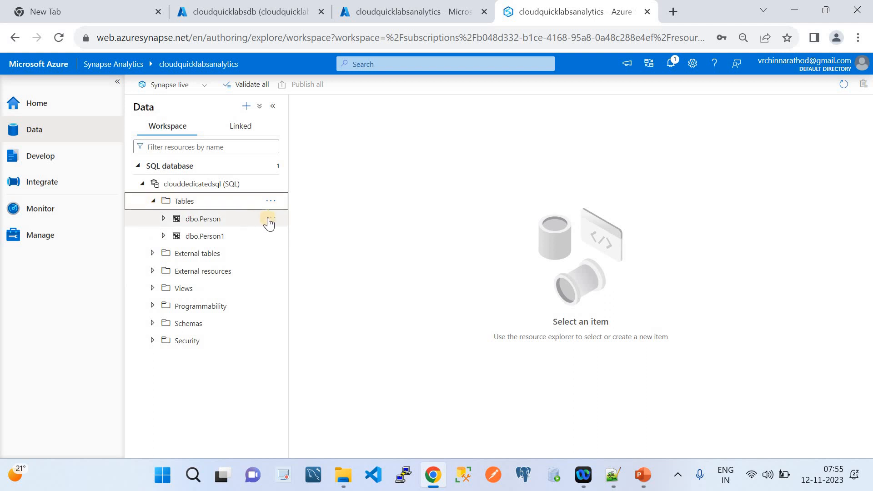
{"action": "left_click", "coordinate": [272, 219]}
{"action": "mouse_move", "coordinate": [307, 235]}
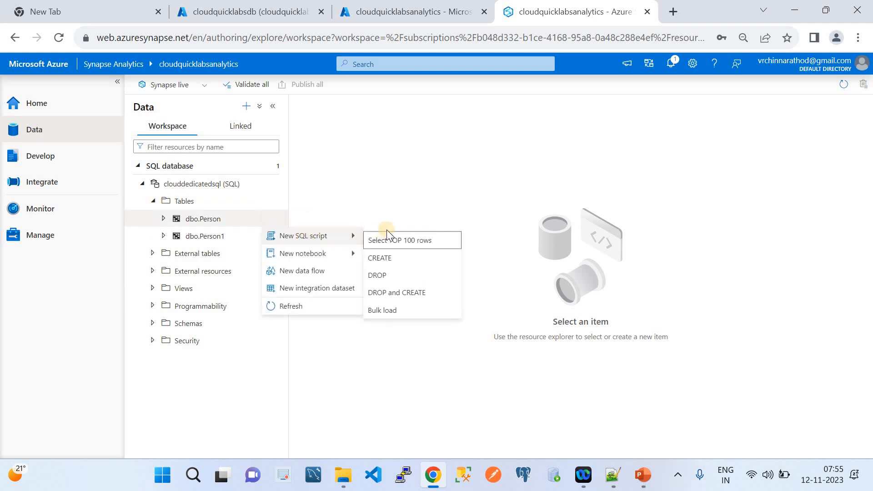
{"action": "left_click", "coordinate": [403, 240]}
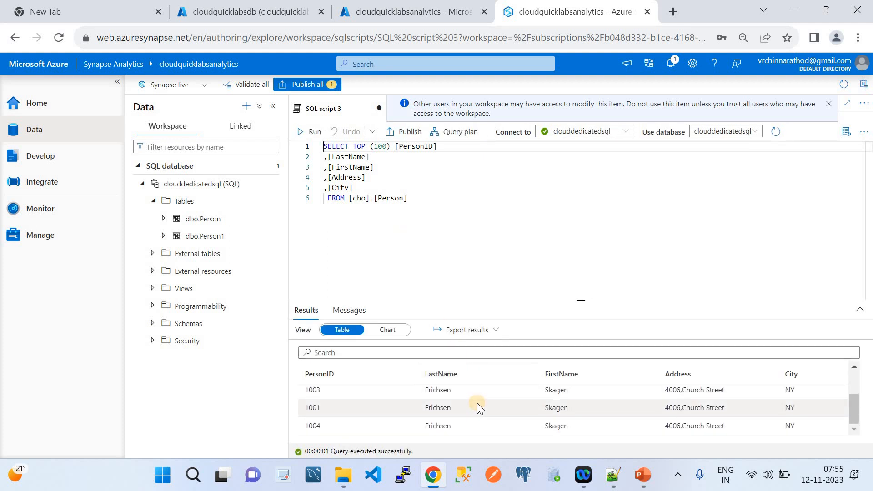
Run Select TOP 100 rows on dbo.Person1 and enlarge the results pane.
{"action": "scroll", "coordinate": [476, 403], "scroll_direction": "up", "scroll_amount": 2}
{"action": "scroll", "coordinate": [476, 403], "scroll_direction": "down", "scroll_amount": 1}
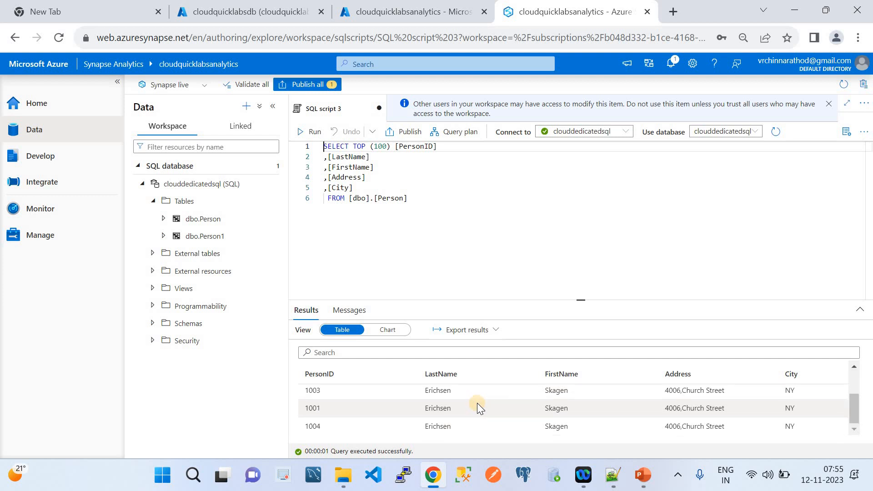
{"action": "scroll", "coordinate": [476, 404], "scroll_direction": "up", "scroll_amount": 1}
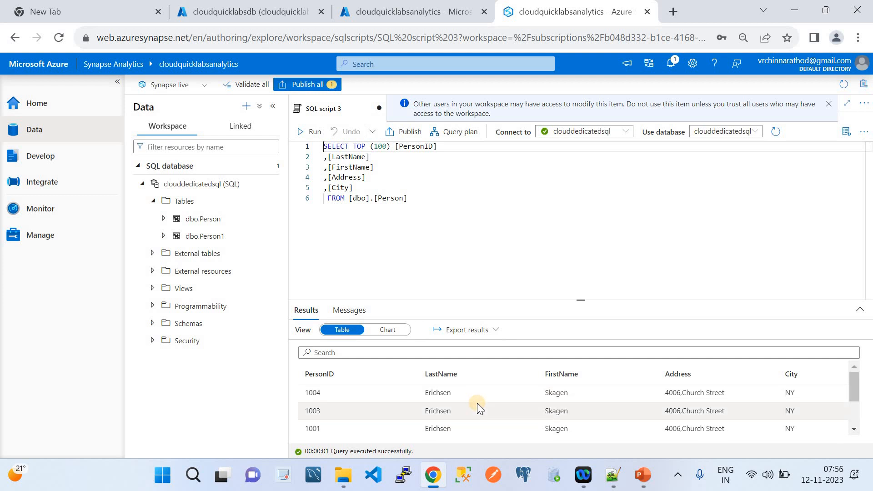
{"action": "scroll", "coordinate": [476, 403], "scroll_direction": "down", "scroll_amount": 1}
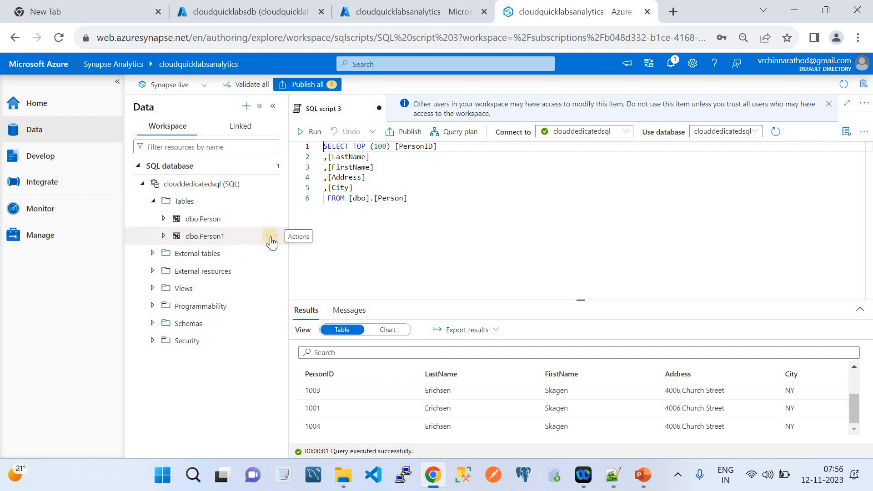
{"action": "left_click", "coordinate": [271, 236]}
{"action": "mouse_move", "coordinate": [293, 253]}
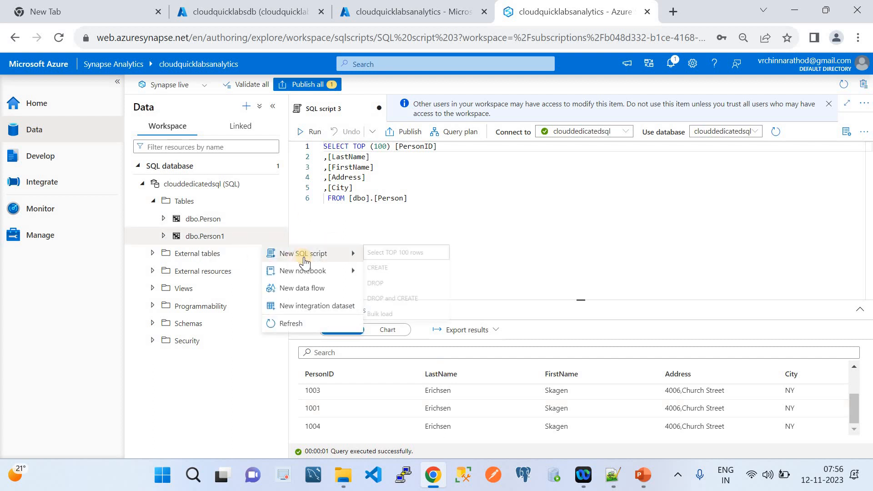
{"action": "left_click", "coordinate": [414, 257]}
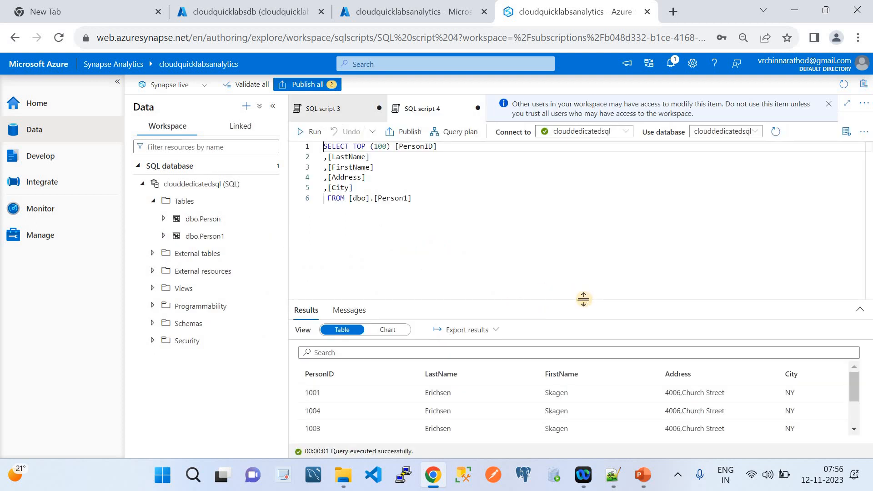
{"action": "left_click_drag", "start_coordinate": [580, 172], "coordinate": [580, 157]}
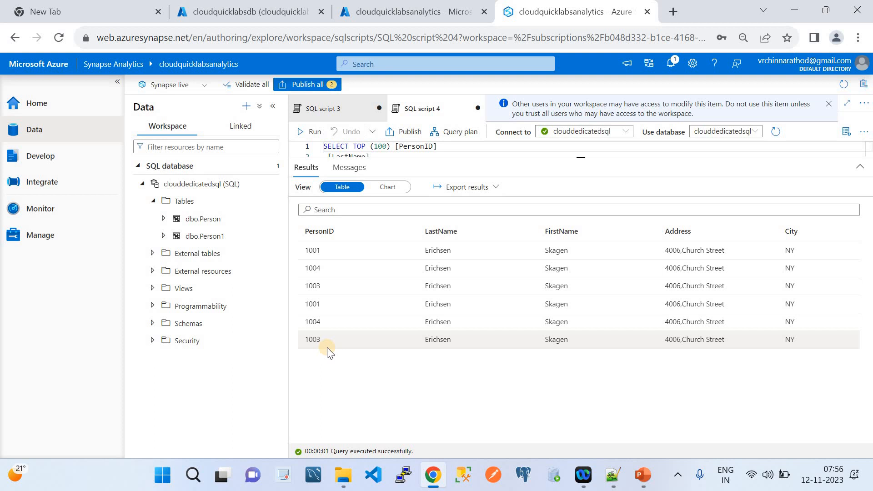
Sign in to the Azure portal query editor with the SQL login password.
{"action": "left_click", "coordinate": [250, 11]}
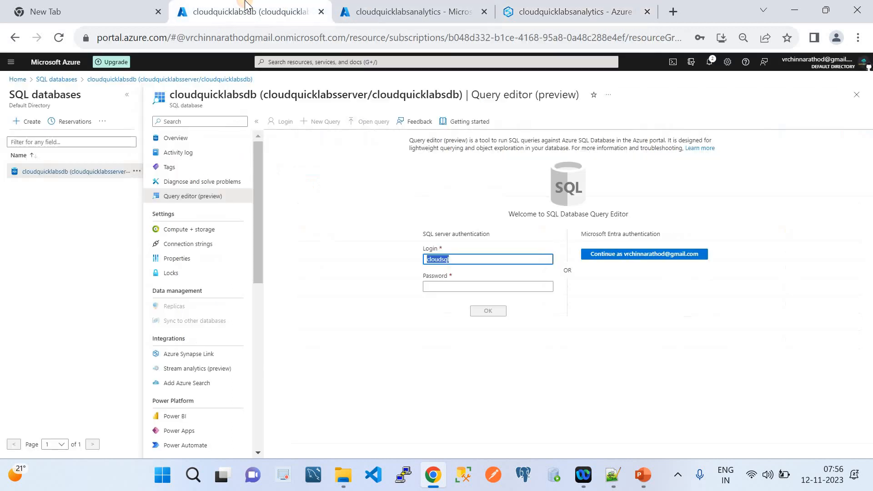
{"action": "left_click", "coordinate": [457, 284]}
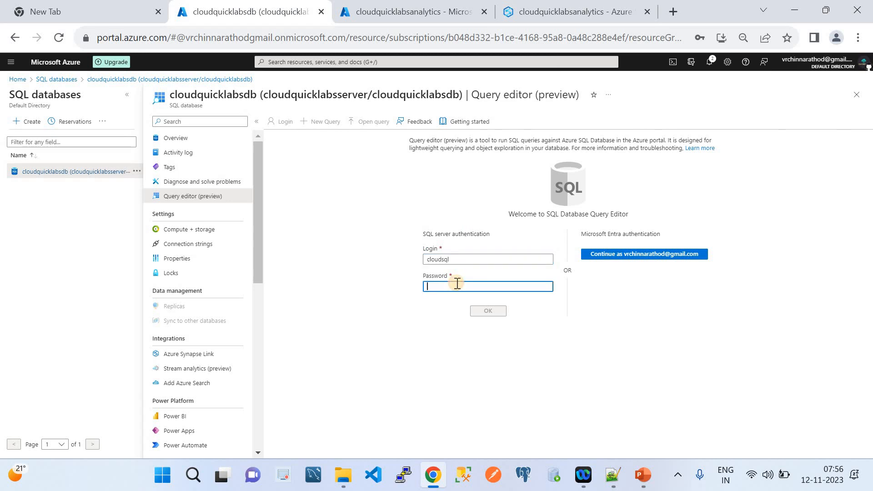
{"action": "type", "text": "P"}
{"action": "type", "text": "•"}
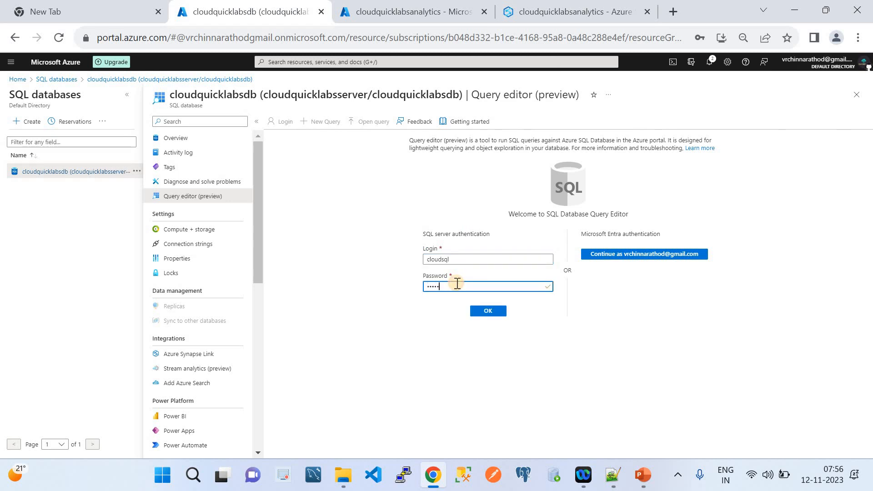
{"action": "type", "text": "••••••"}
{"action": "key", "text": "Return"}
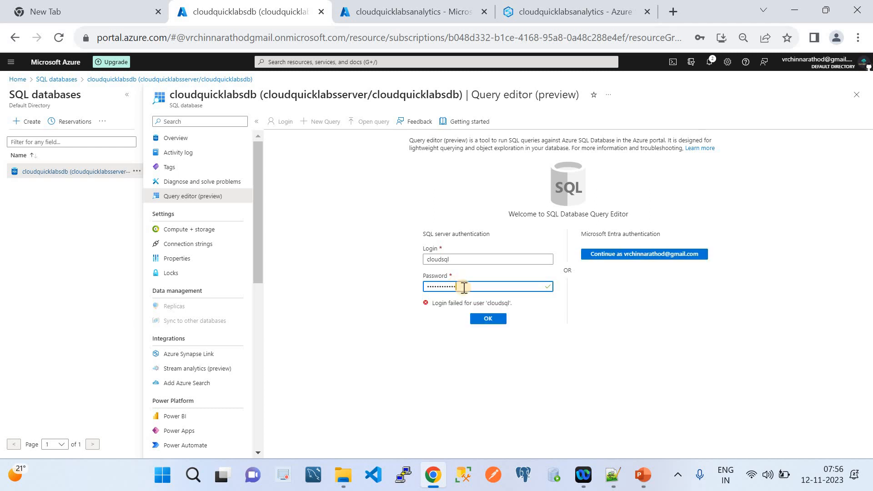
{"action": "key", "text": "BackSpace"}
{"action": "key", "text": "BackSpace"}
{"action": "key", "text": "BackSpace"}
{"action": "key", "text": "BackSpace"}
{"action": "key", "text": "BackSpace"}
{"action": "key", "text": "BackSpace"}
{"action": "key", "text": "BackSpace"}
{"action": "key", "text": "BackSpace"}
{"action": "key", "text": "BackSpace"}
{"action": "key", "text": "BackSpace"}
{"action": "key", "text": "BackSpace"}
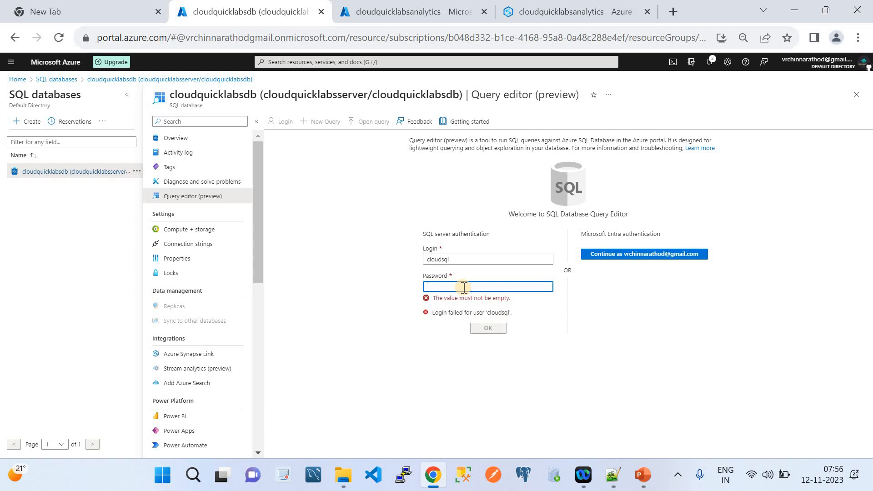
{"action": "type", "text": "•••••••"}
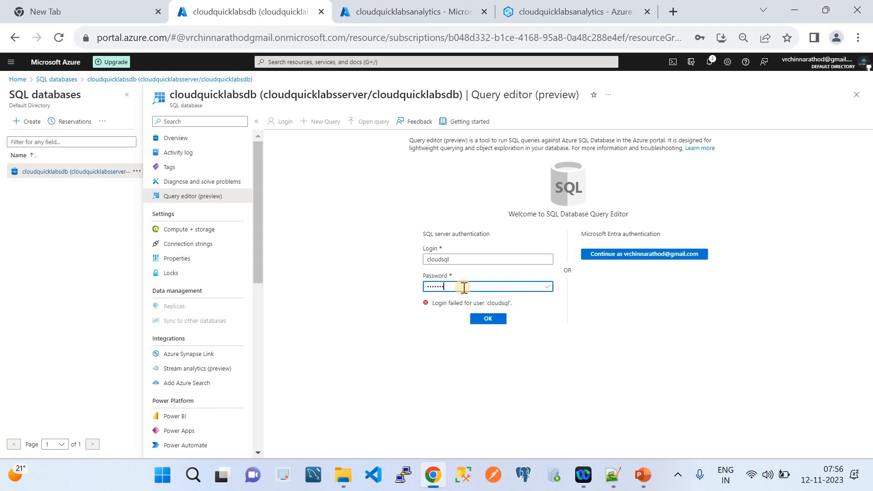
{"action": "type", "text": "••••"}
{"action": "key", "text": "Return"}
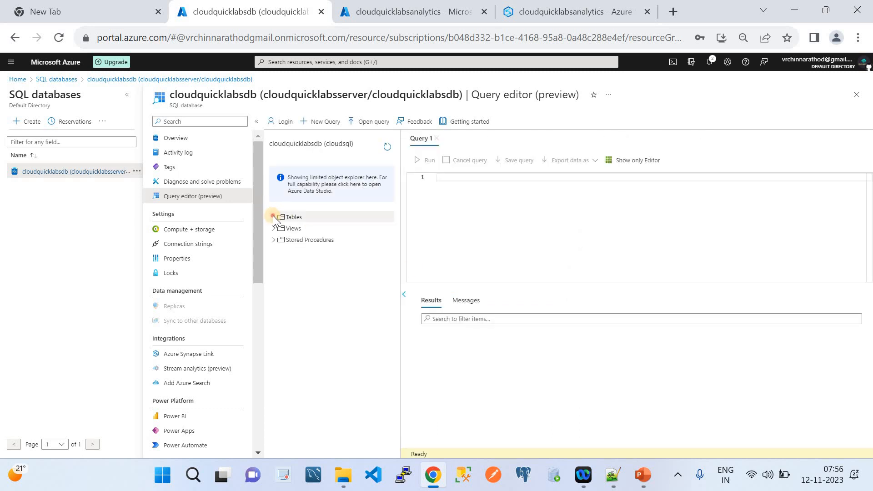
Select the top 1000 rows of source dbo.Person, then return to Synapse.
{"action": "left_click", "coordinate": [273, 217]}
{"action": "left_click", "coordinate": [386, 230]}
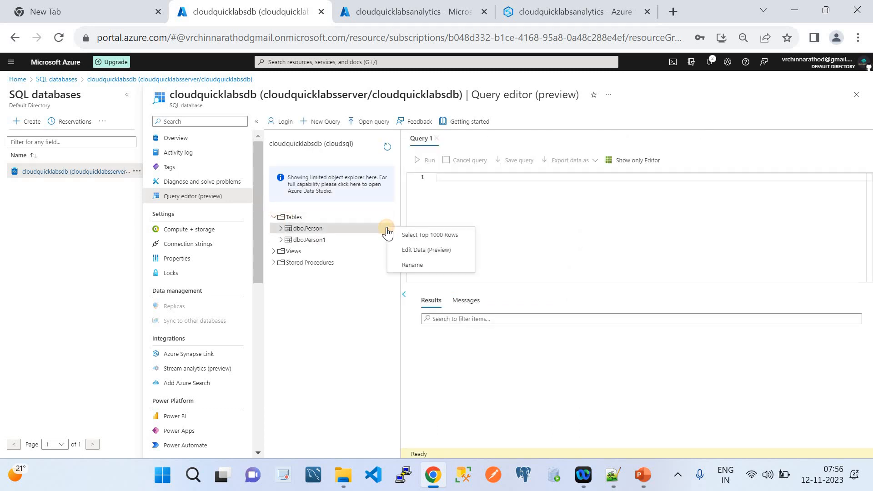
{"action": "left_click", "coordinate": [408, 234]}
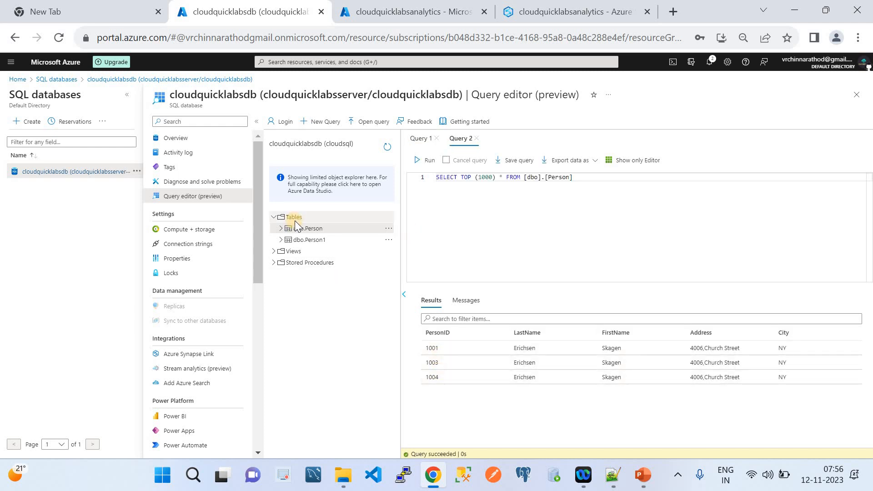
{"action": "left_click", "coordinate": [568, 11]}
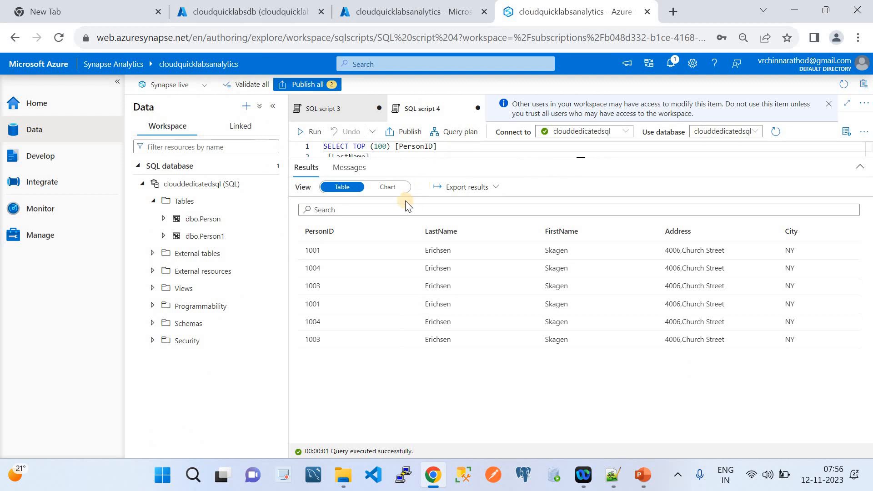
Close SQL script 4 unsaved via Close + discard changes, then show the PowerPoint ETL overview slide.
{"action": "left_click", "coordinate": [42, 210]}
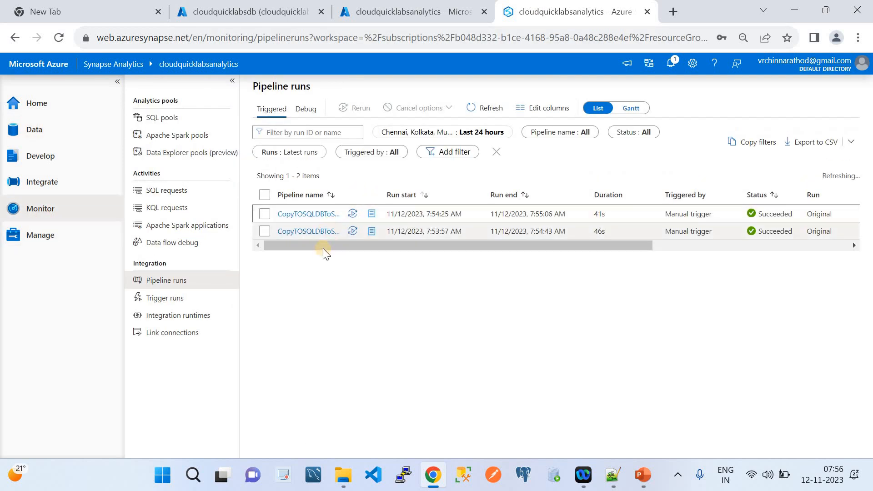
{"action": "left_click", "coordinate": [45, 183]}
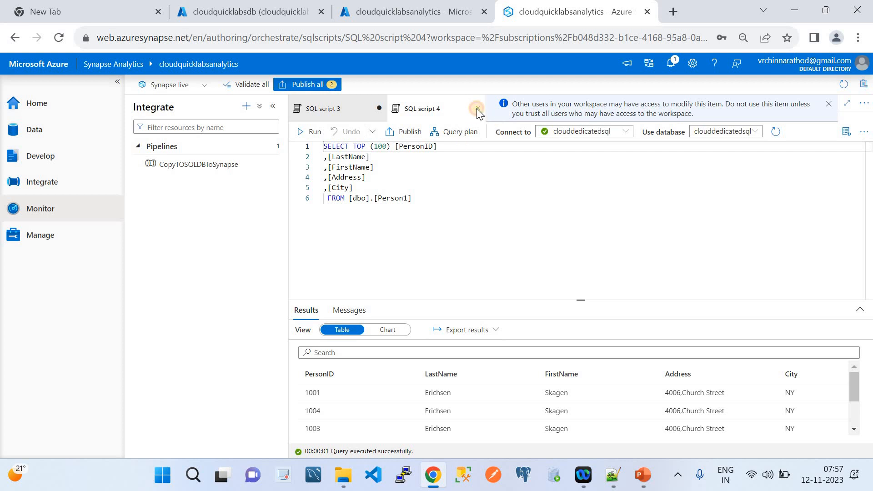
{"action": "left_click", "coordinate": [477, 109]}
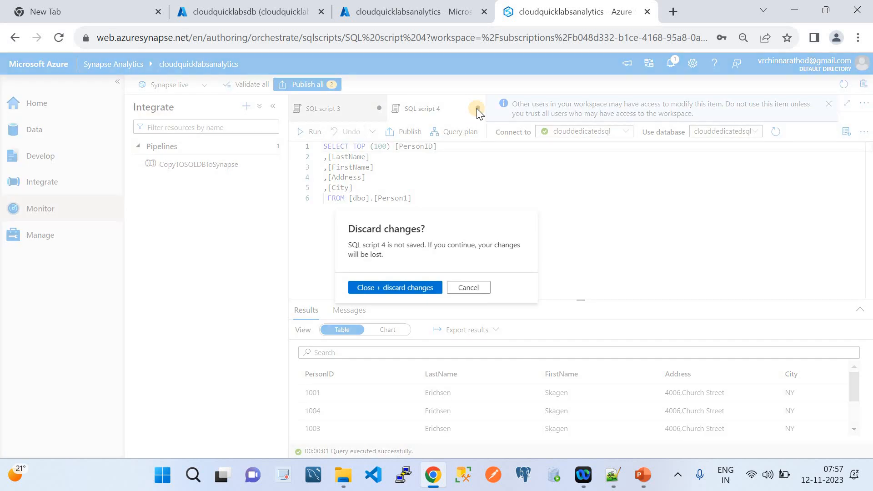
{"action": "left_click", "coordinate": [387, 288]}
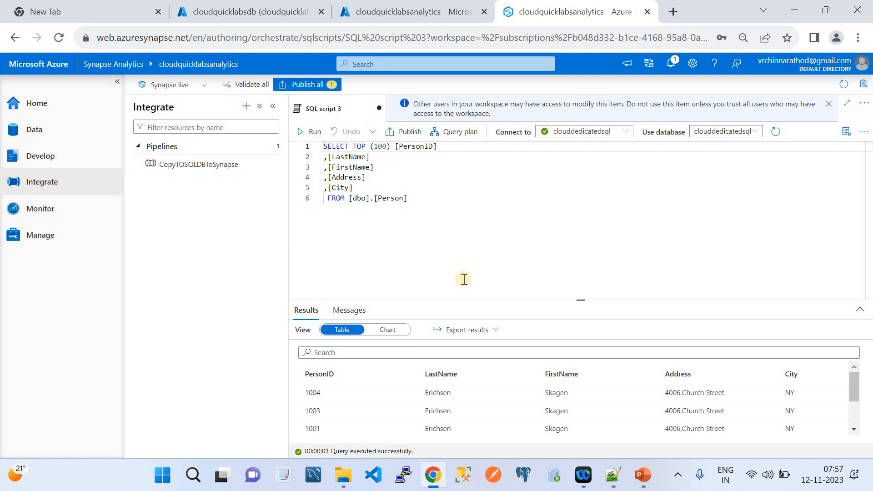
{"action": "left_click", "coordinate": [637, 477]}
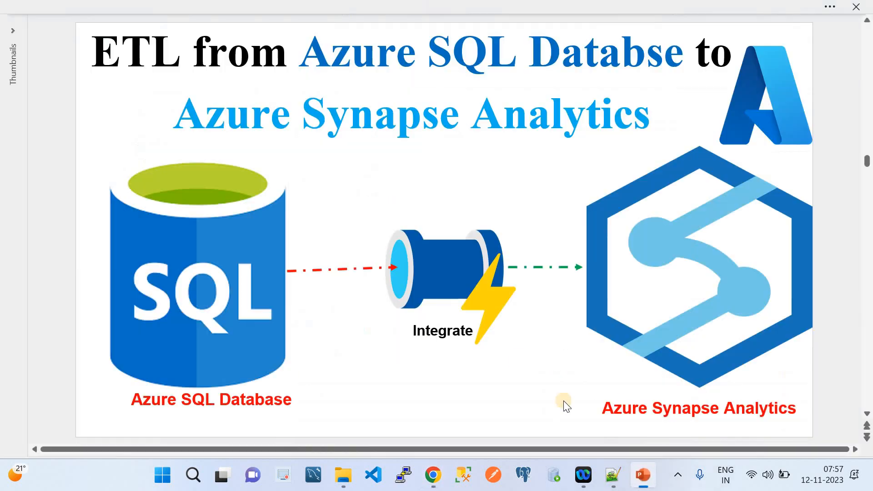